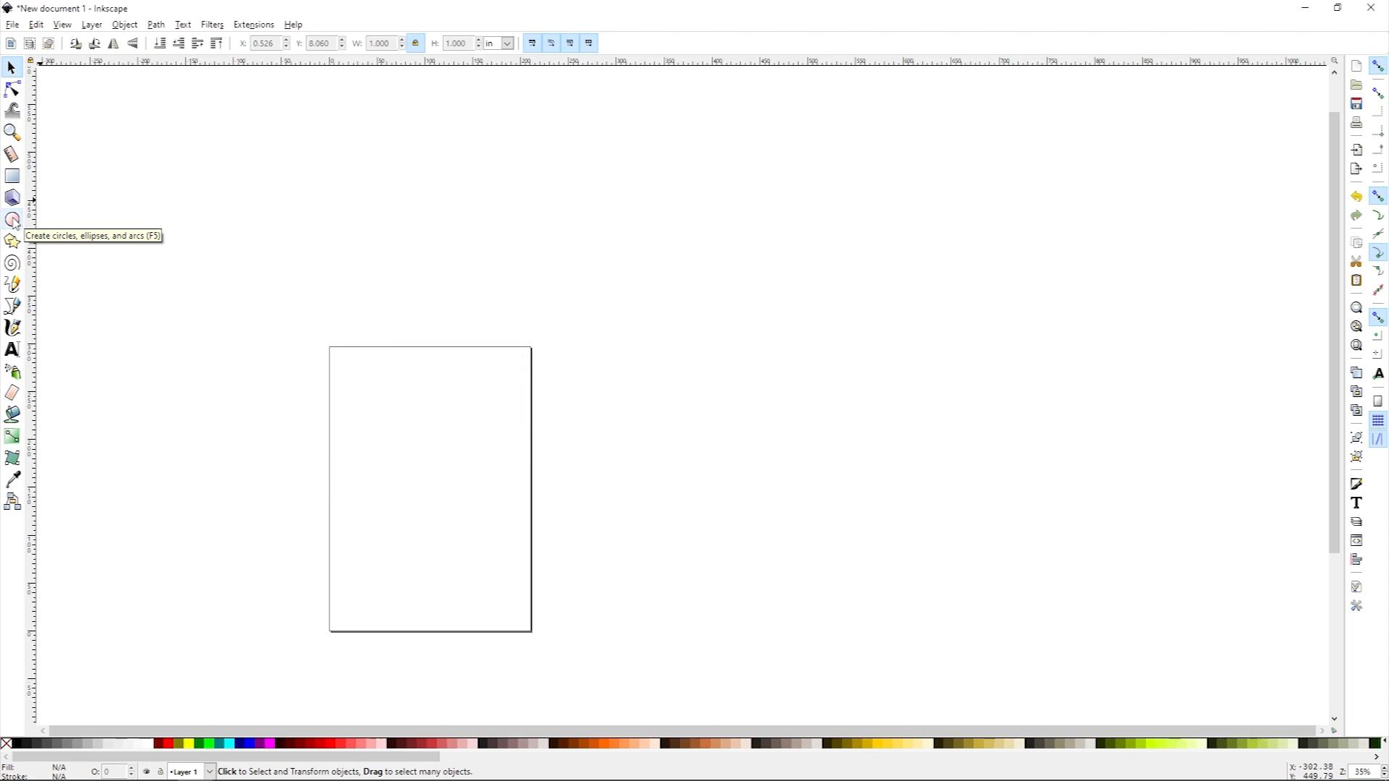
Step: Draw a circle about 43 mm in diameter with the Ellipse tool
{"action": "left_click", "coordinate": [13, 221]}
{"action": "left_click_drag", "start_coordinate": [299, 214], "coordinate": [394, 302]}
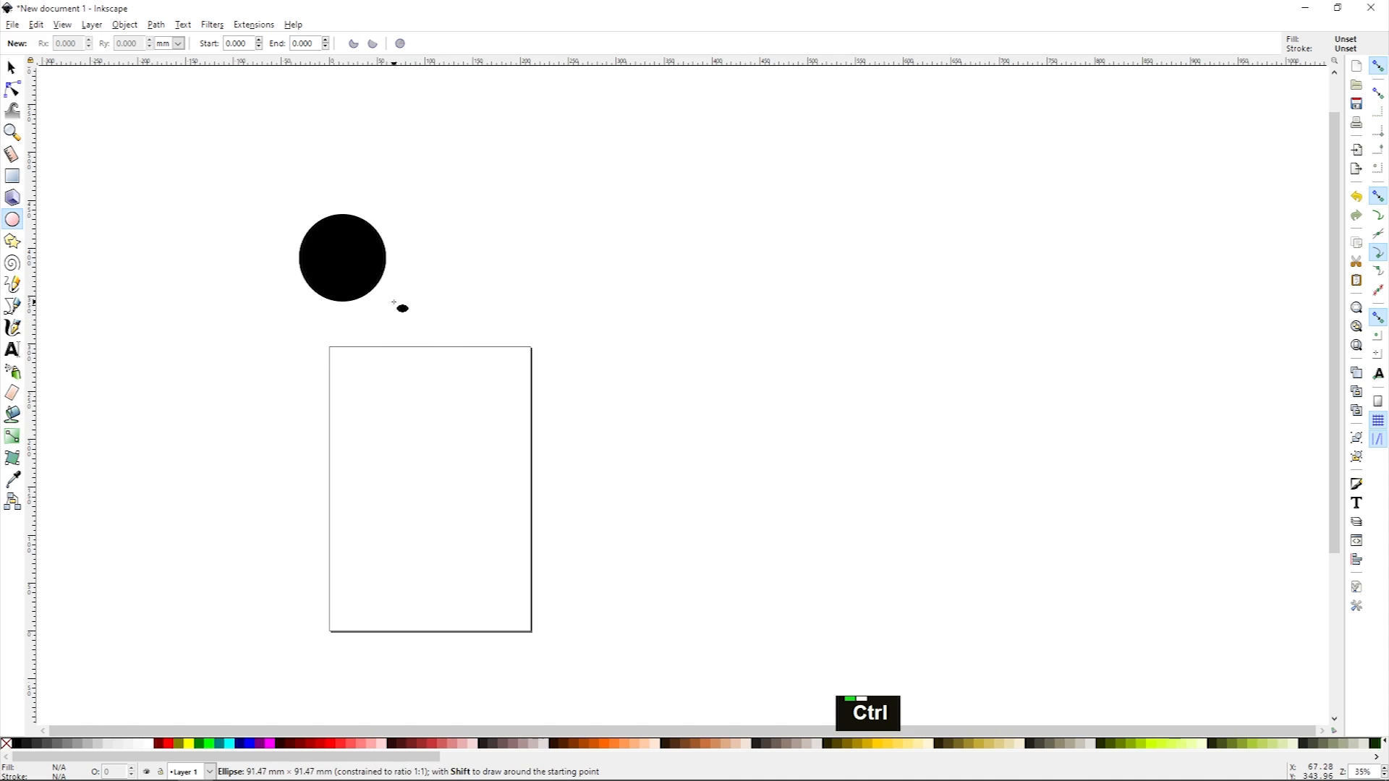
{"action": "left_click_drag", "start_coordinate": [394, 303], "coordinate": [394, 302]}
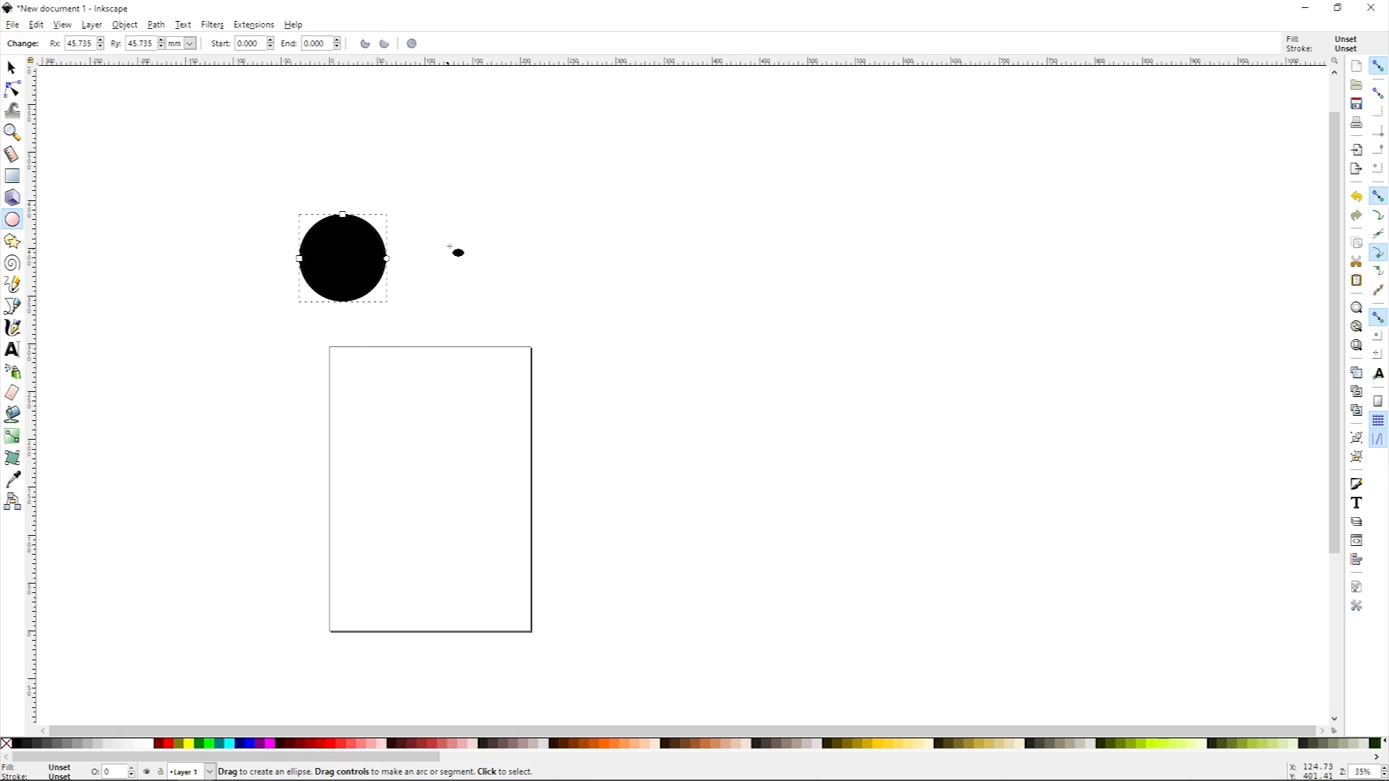
{"action": "key", "text": "ctrl+z"}
{"action": "left_click_drag", "start_coordinate": [324, 263], "coordinate": [403, 343]}
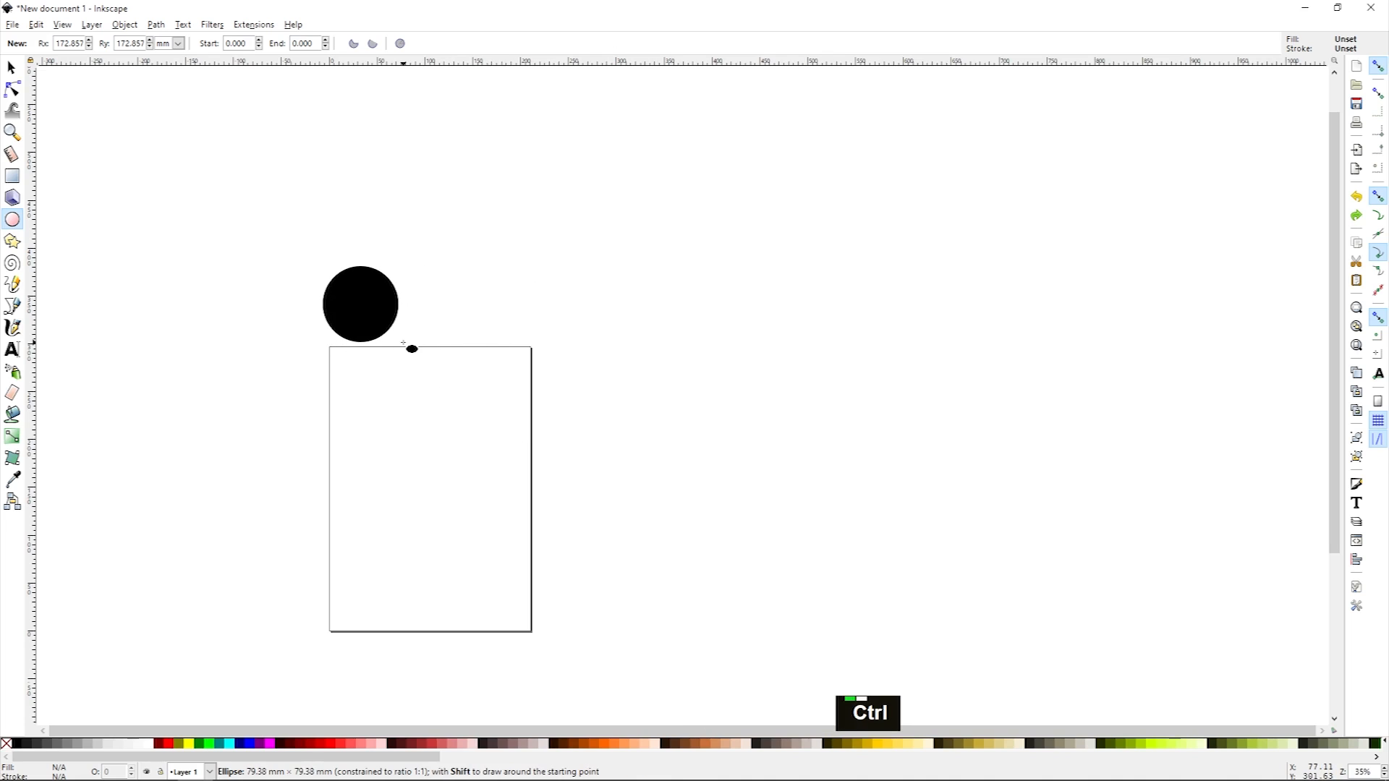
{"action": "mouse_move", "coordinate": [404, 344]}
{"action": "left_mouse_down"}
{"action": "mouse_move", "coordinate": [459, 306]}
{"action": "mouse_move", "coordinate": [498, 308]}
{"action": "mouse_move", "coordinate": [462, 319]}
{"action": "mouse_move", "coordinate": [483, 373]}
{"action": "mouse_move", "coordinate": [367, 414]}
{"action": "mouse_move", "coordinate": [403, 345]}
{"action": "mouse_move", "coordinate": [487, 277]}
{"action": "mouse_move", "coordinate": [370, 203]}
{"action": "mouse_move", "coordinate": [436, 179]}
{"action": "mouse_move", "coordinate": [373, 492]}
{"action": "mouse_move", "coordinate": [493, 385]}
{"action": "mouse_move", "coordinate": [402, 214]}
{"action": "mouse_move", "coordinate": [437, 314]}
{"action": "mouse_move", "coordinate": [438, 373]}
{"action": "mouse_move", "coordinate": [419, 397]}
{"action": "mouse_move", "coordinate": [443, 370]}
{"action": "mouse_move", "coordinate": [425, 380]}
{"action": "mouse_move", "coordinate": [448, 288]}
{"action": "mouse_move", "coordinate": [467, 332]}
{"action": "mouse_move", "coordinate": [414, 379]}
{"action": "mouse_move", "coordinate": [483, 359]}
{"action": "mouse_move", "coordinate": [463, 267]}
{"action": "mouse_move", "coordinate": [421, 515]}
{"action": "mouse_move", "coordinate": [293, 558]}
{"action": "mouse_move", "coordinate": [209, 560]}
{"action": "mouse_move", "coordinate": [340, 350]}
{"action": "mouse_move", "coordinate": [436, 362]}
{"action": "mouse_move", "coordinate": [441, 388]}
{"action": "mouse_move", "coordinate": [410, 409]}
{"action": "mouse_move", "coordinate": [503, 303]}
{"action": "mouse_move", "coordinate": [481, 419]}
{"action": "mouse_move", "coordinate": [397, 351]}
{"action": "mouse_move", "coordinate": [416, 327]}
{"action": "mouse_move", "coordinate": [431, 368]}
{"action": "mouse_move", "coordinate": [383, 326]}
{"action": "mouse_move", "coordinate": [439, 382]}
{"action": "mouse_move", "coordinate": [380, 313]}
{"action": "mouse_move", "coordinate": [413, 359]}
{"action": "left_mouse_up"}
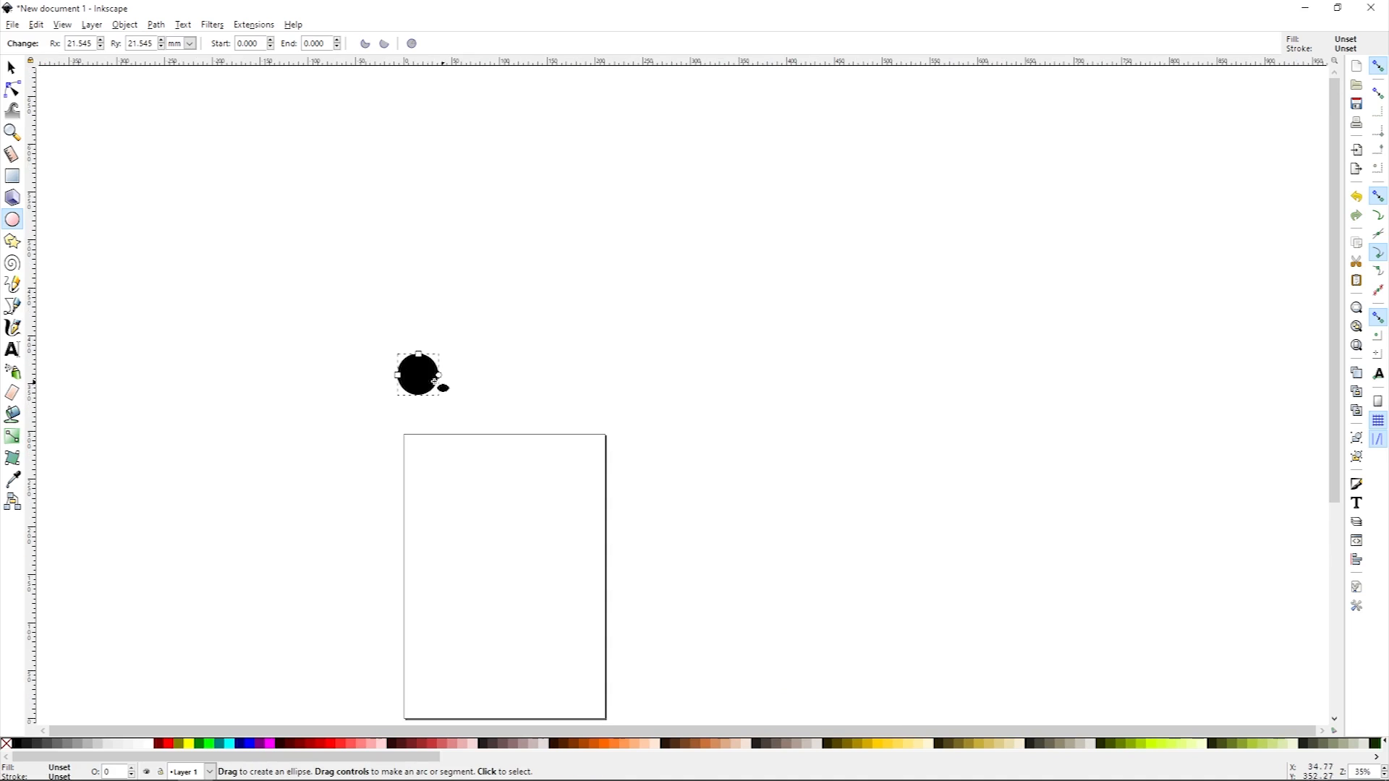
Step: Draw a square about 50 mm wide with the Rectangle tool beside the circle
{"action": "left_click", "coordinate": [13, 176]}
{"action": "left_click_drag", "start_coordinate": [331, 356], "coordinate": [383, 405]}
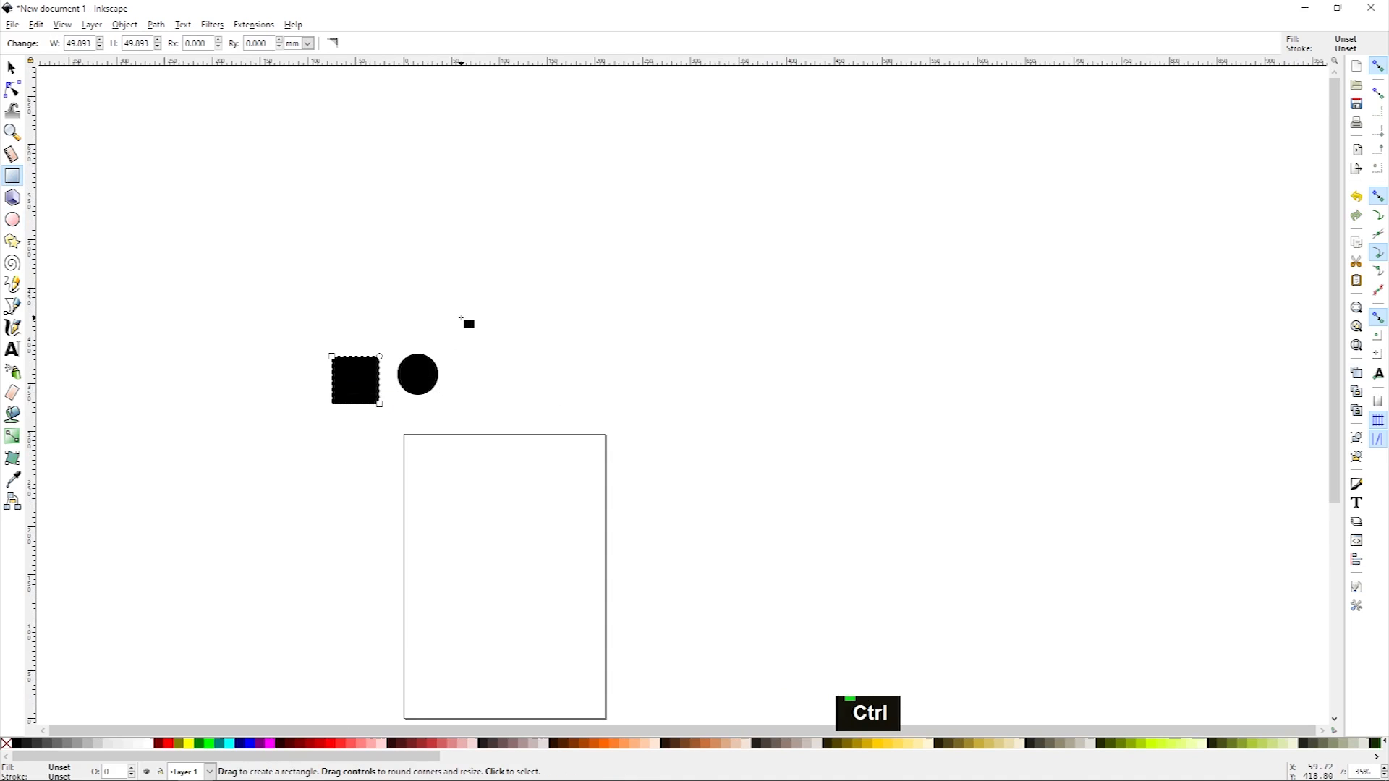
{"action": "left_click_drag", "start_coordinate": [461, 318], "coordinate": [342, 303]}
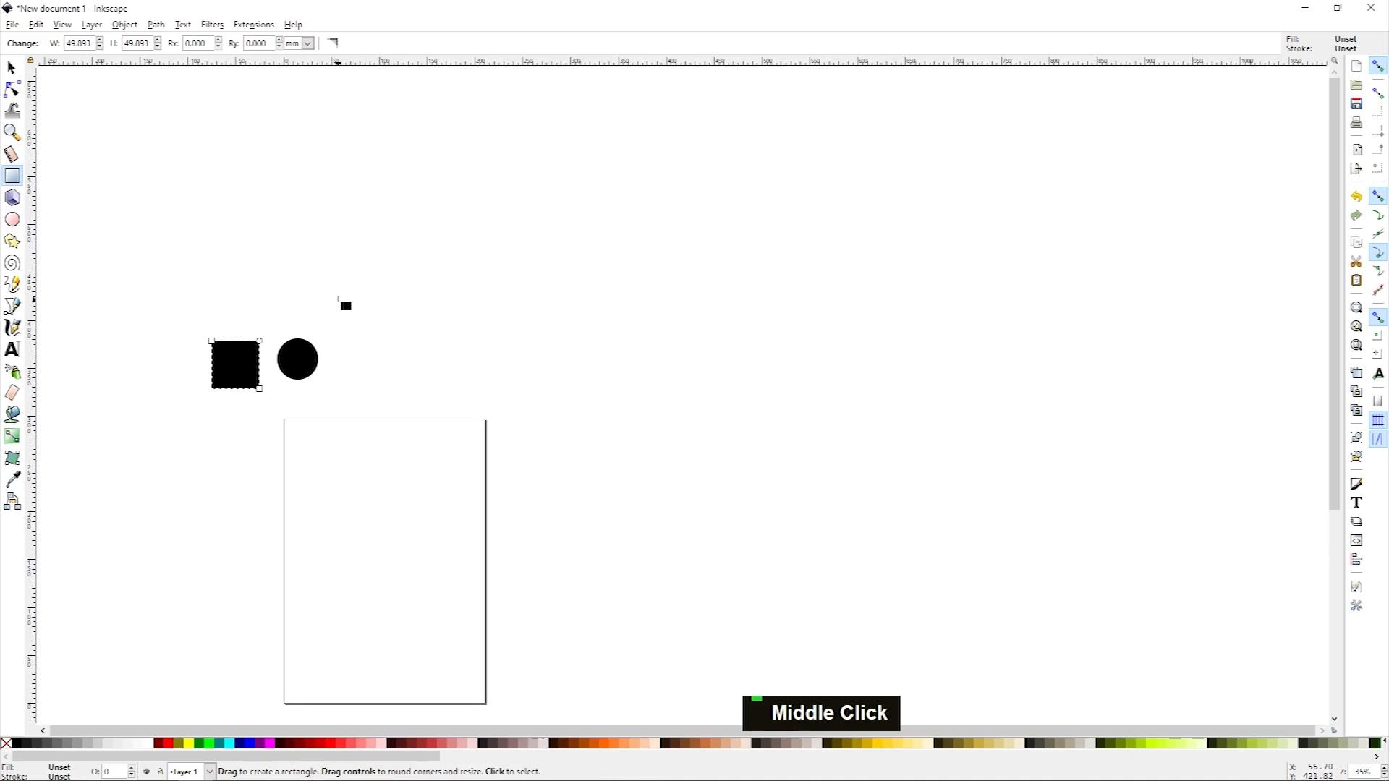
Step: Draw an open zigzag path of straight segments to the right of the circle with the Bezier tool
{"action": "left_click", "coordinate": [15, 308]}
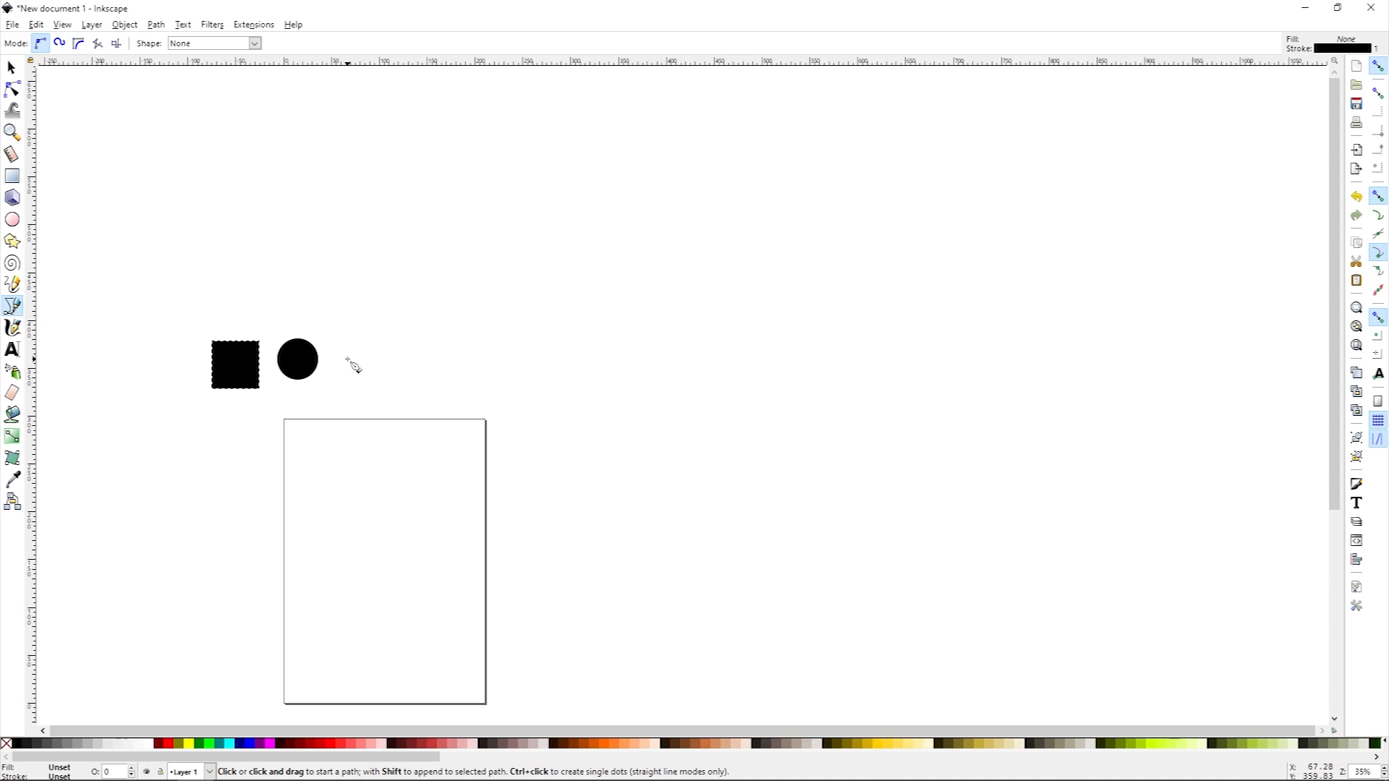
{"action": "middle_click", "coordinate": [382, 357]}
{"action": "left_click_drag", "start_coordinate": [348, 357], "coordinate": [333, 356]}
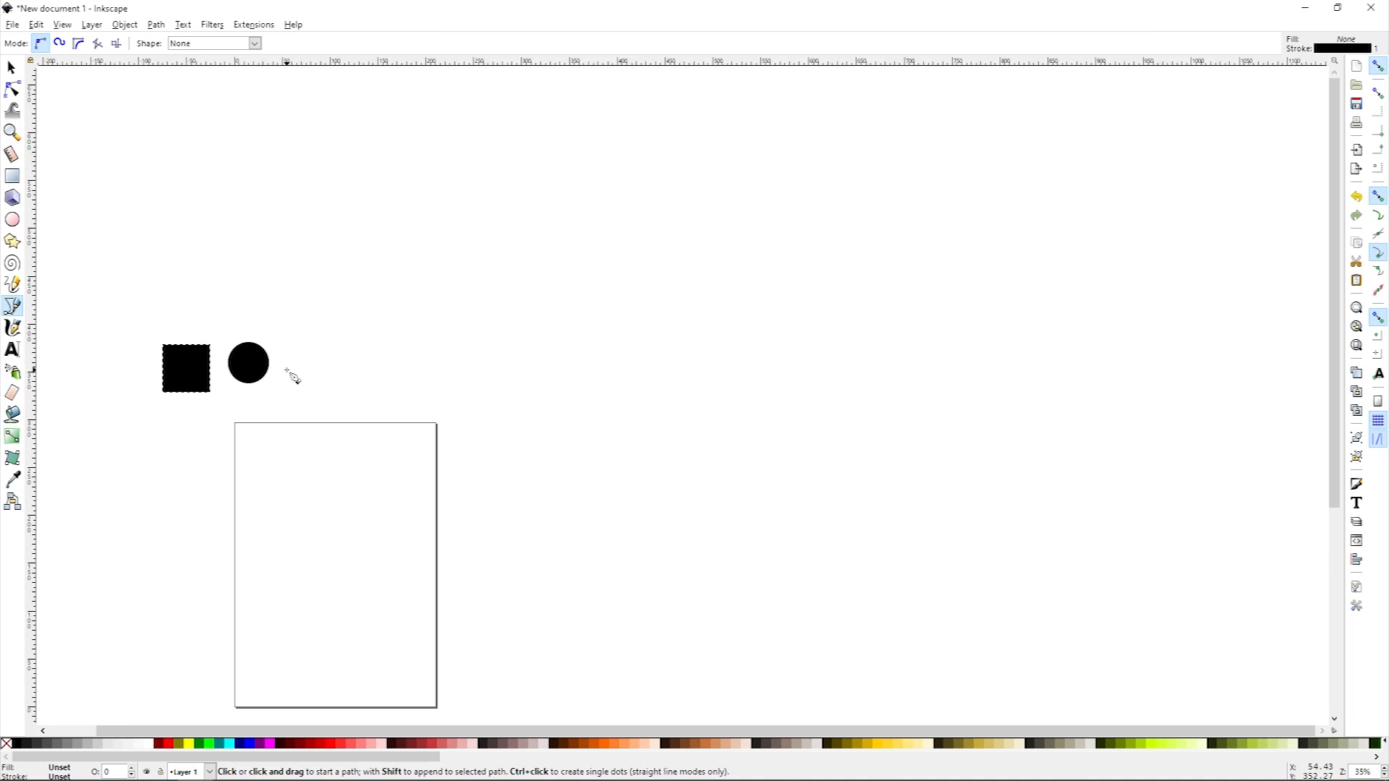
{"action": "left_click", "coordinate": [290, 367]}
{"action": "left_click", "coordinate": [289, 366]}
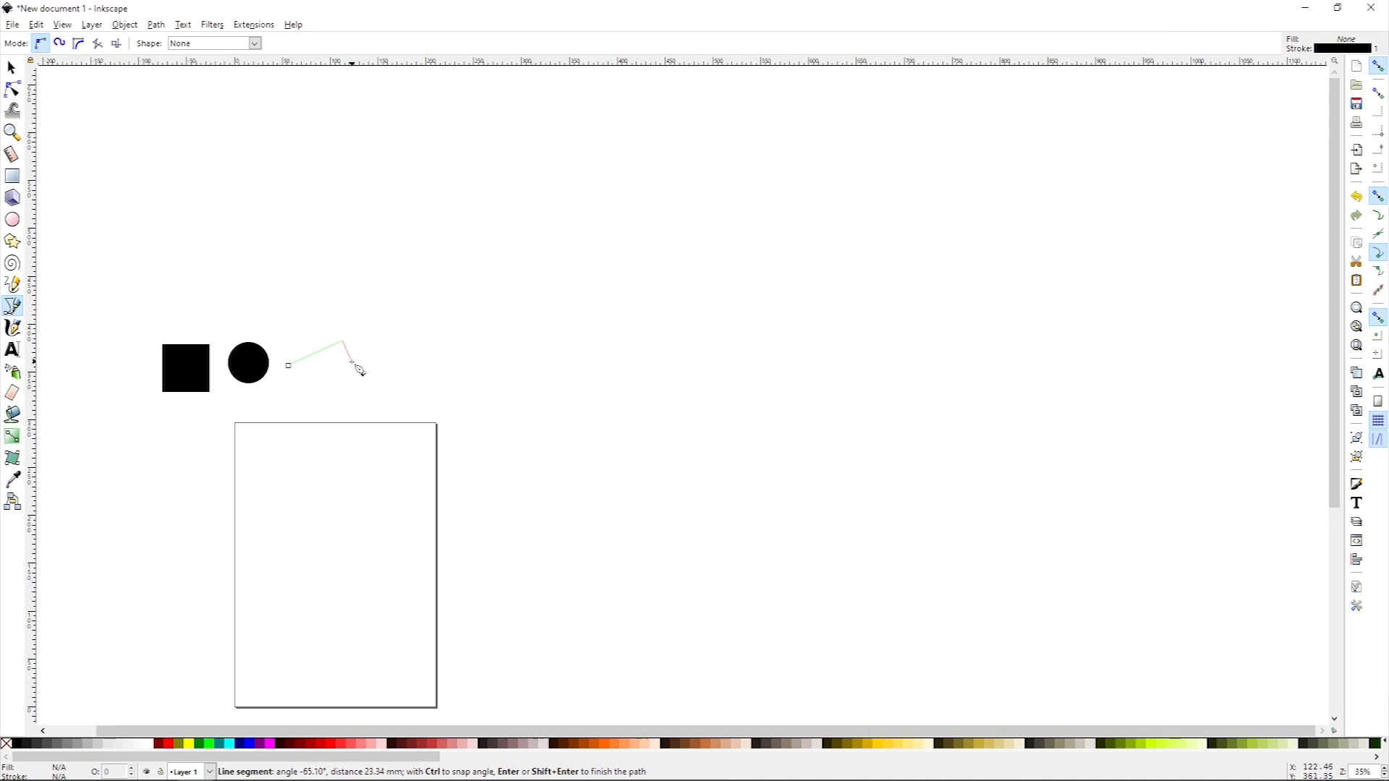
{"action": "left_click", "coordinate": [340, 280]}
{"action": "left_click", "coordinate": [394, 266]}
{"action": "left_click", "coordinate": [403, 323]}
{"action": "left_click", "coordinate": [474, 242]}
{"action": "left_click", "coordinate": [484, 340]}
{"action": "left_click", "coordinate": [419, 370]}
{"action": "left_click", "coordinate": [414, 334]}
{"action": "left_click", "coordinate": [379, 355]}
{"action": "left_click", "coordinate": [387, 391]}
{"action": "left_click", "coordinate": [342, 390]}
{"action": "left_click", "coordinate": [360, 349]}
{"action": "left_click", "coordinate": [316, 375]}
{"action": "left_click", "coordinate": [313, 394]}
{"action": "left_click", "coordinate": [269, 397]}
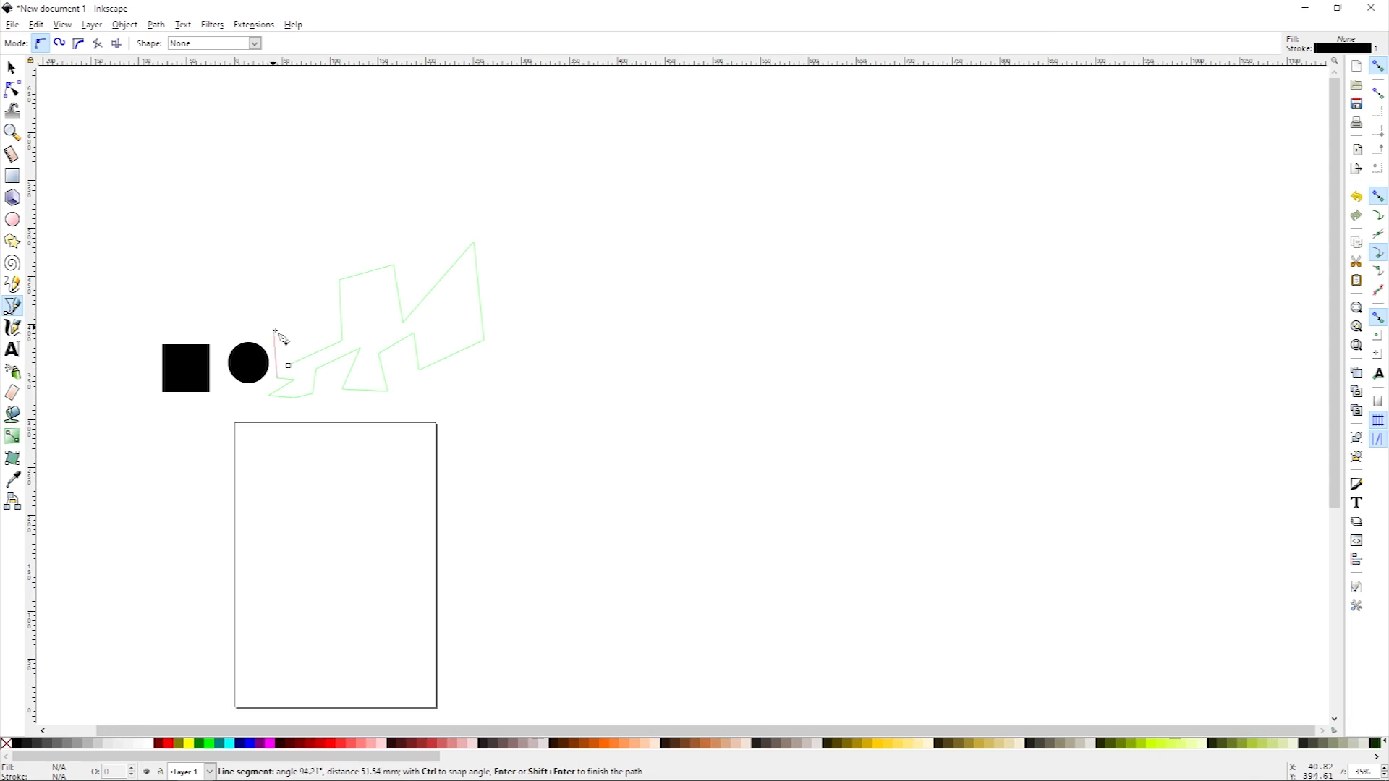
{"action": "key", "text": "Return"}
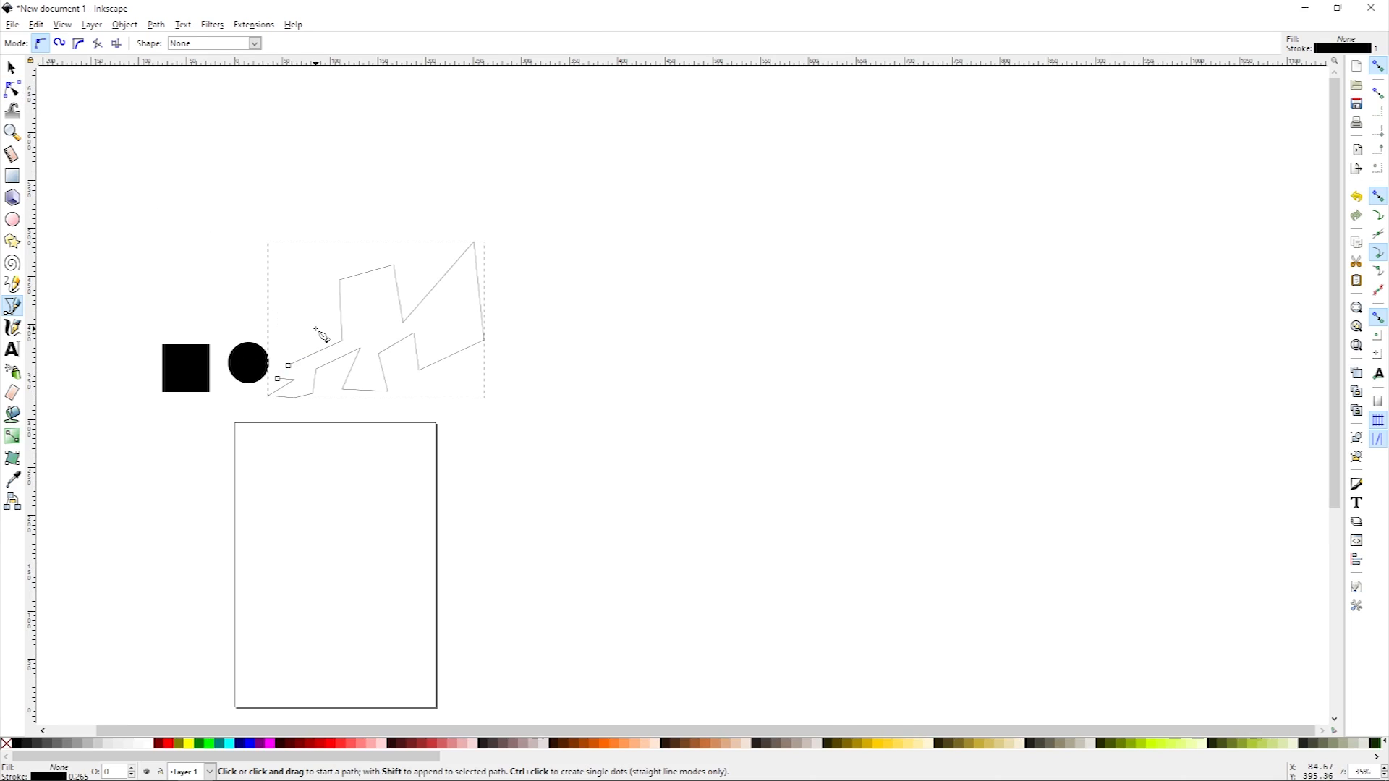
{"action": "key", "text": "n"}
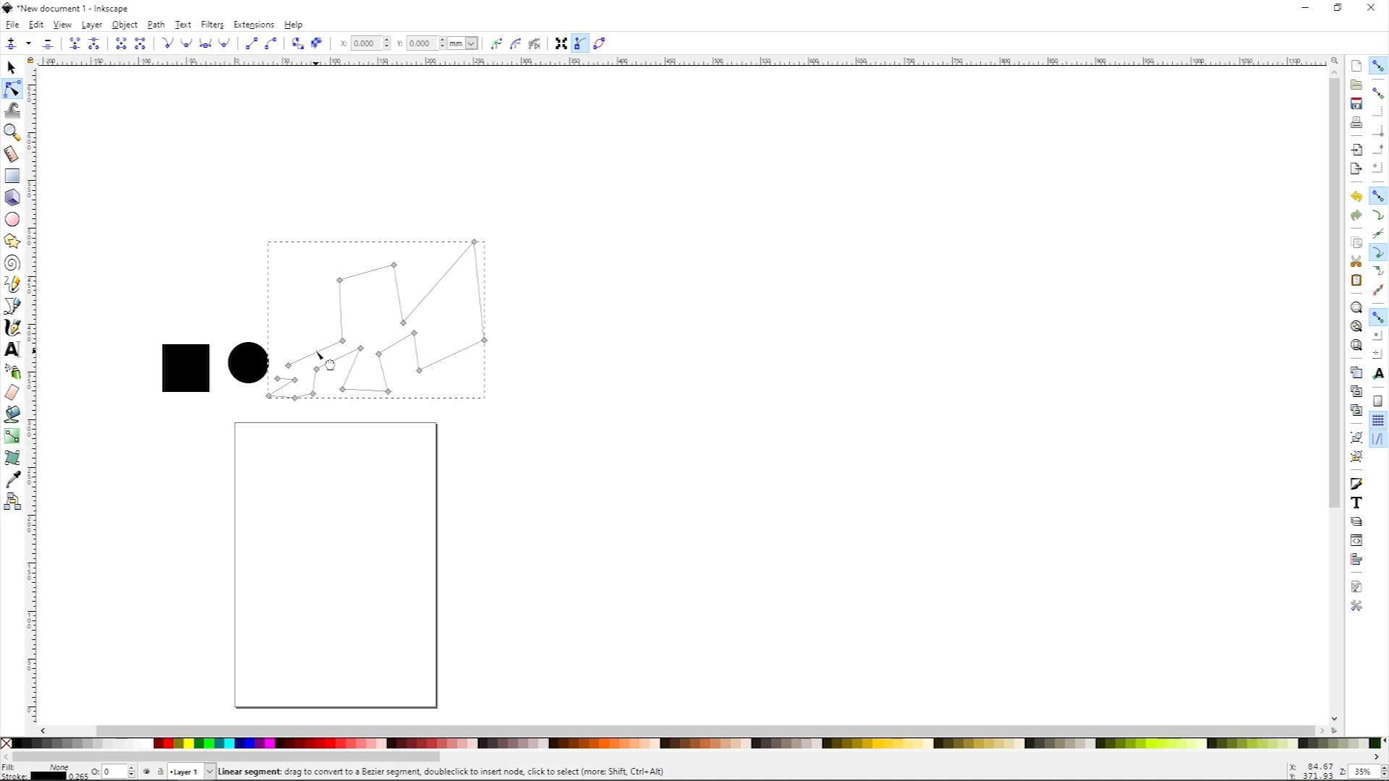
{"action": "mouse_move", "coordinate": [342, 341]}
{"action": "left_mouse_down"}
{"action": "mouse_move", "coordinate": [323, 364]}
{"action": "mouse_move", "coordinate": [280, 289]}
{"action": "mouse_move", "coordinate": [357, 341]}
{"action": "mouse_move", "coordinate": [314, 314]}
{"action": "mouse_move", "coordinate": [366, 366]}
{"action": "mouse_move", "coordinate": [314, 310]}
{"action": "mouse_move", "coordinate": [331, 327]}
{"action": "left_mouse_up"}
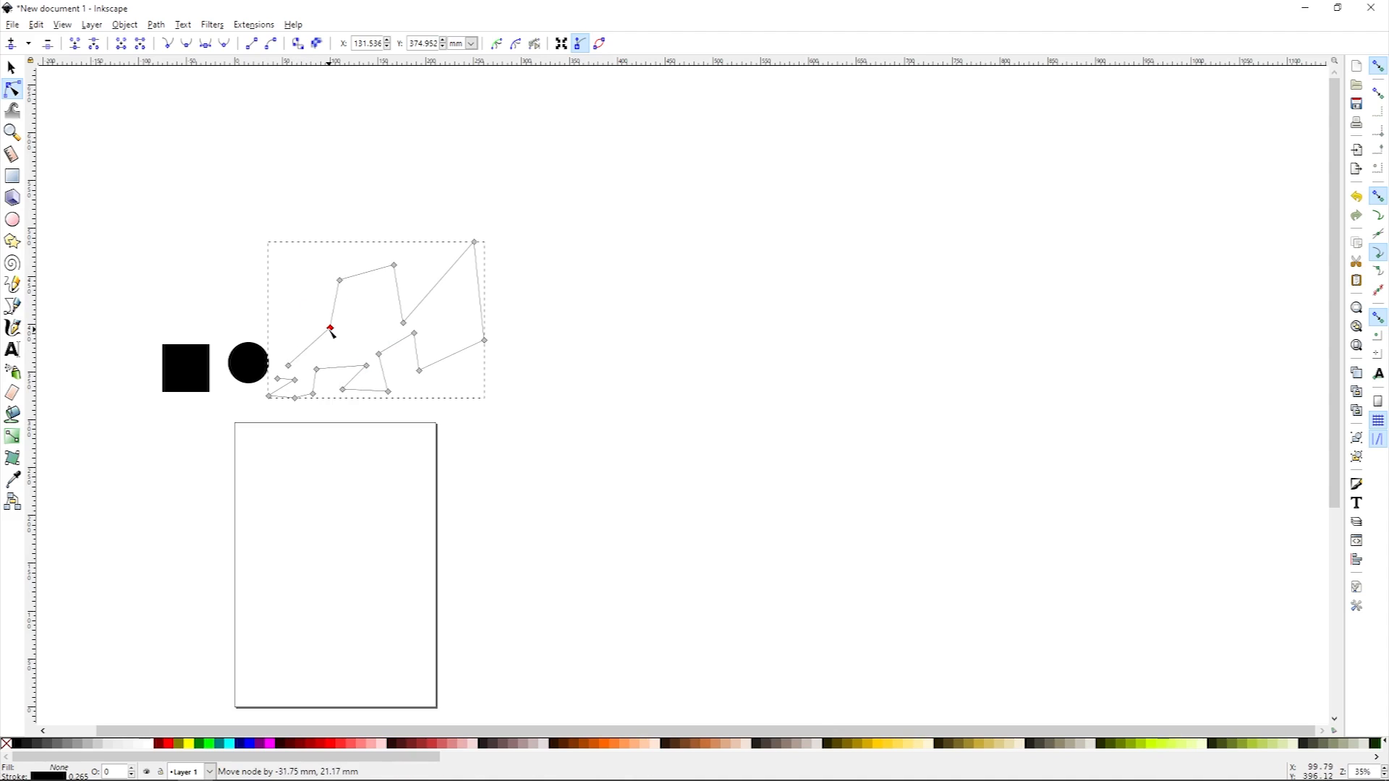
{"action": "key", "text": "ctrl+z"}
{"action": "key", "text": "ctrl+z"}
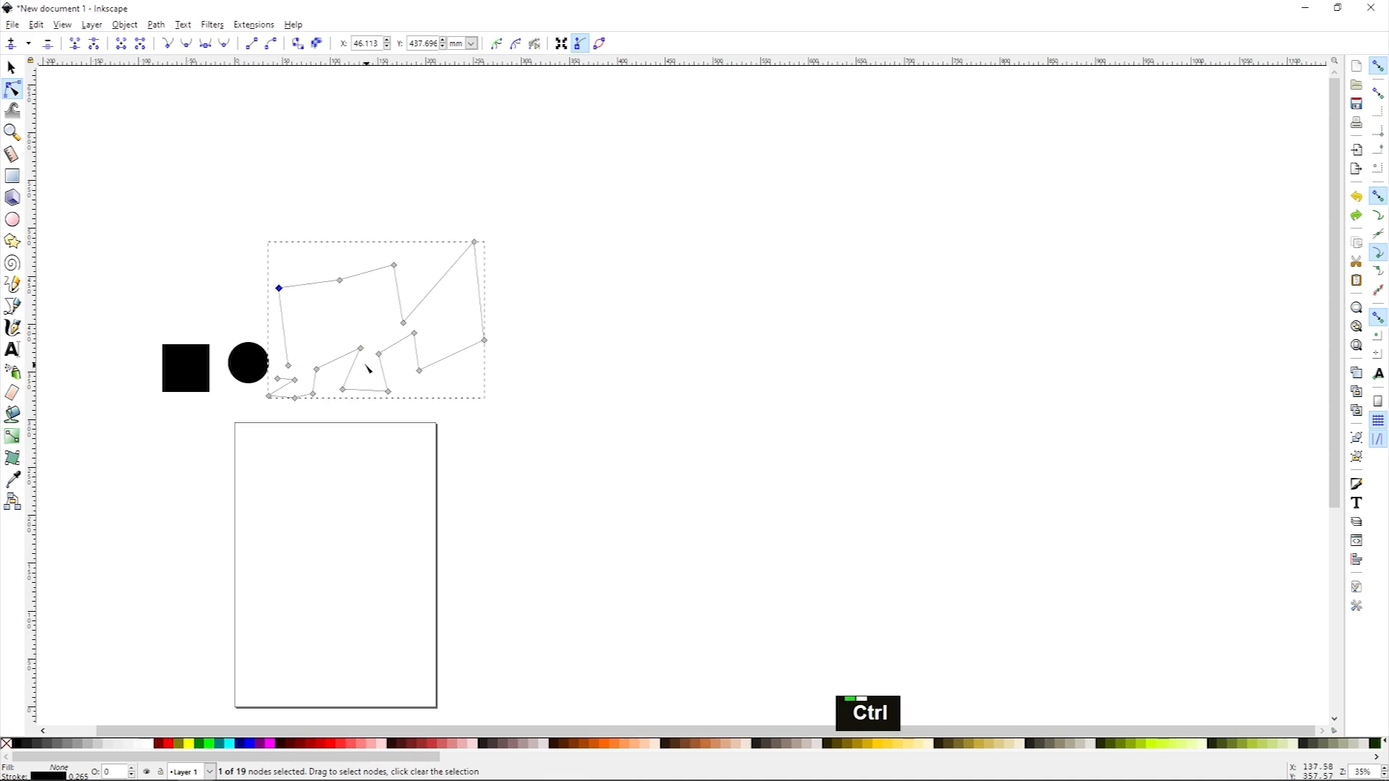
Step: Drag the path's starting node and its neighbour with the Node tool to reshape the open end
{"action": "left_click_drag", "start_coordinate": [280, 289], "coordinate": [373, 345]}
{"action": "left_click_drag", "start_coordinate": [371, 342], "coordinate": [314, 316]}
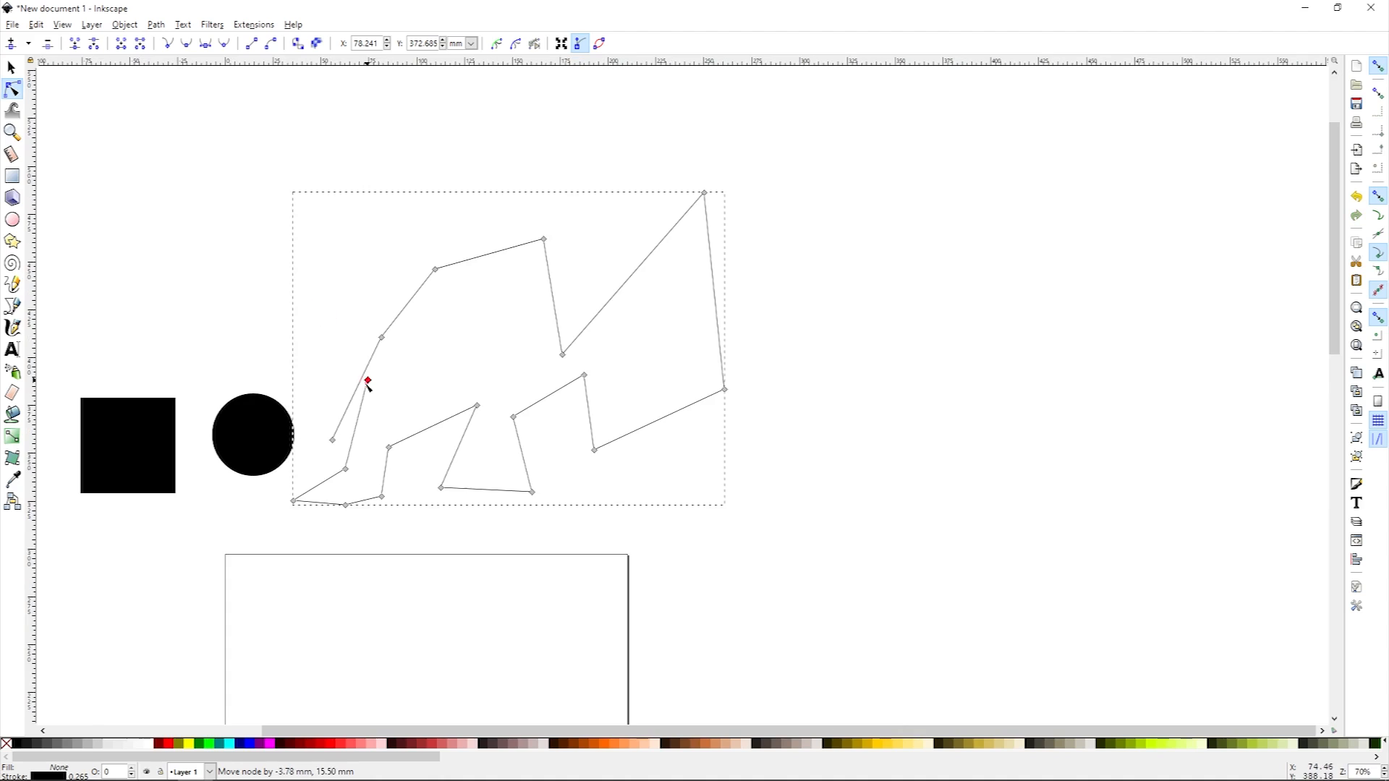
{"action": "left_click_drag", "start_coordinate": [365, 380], "coordinate": [362, 412]}
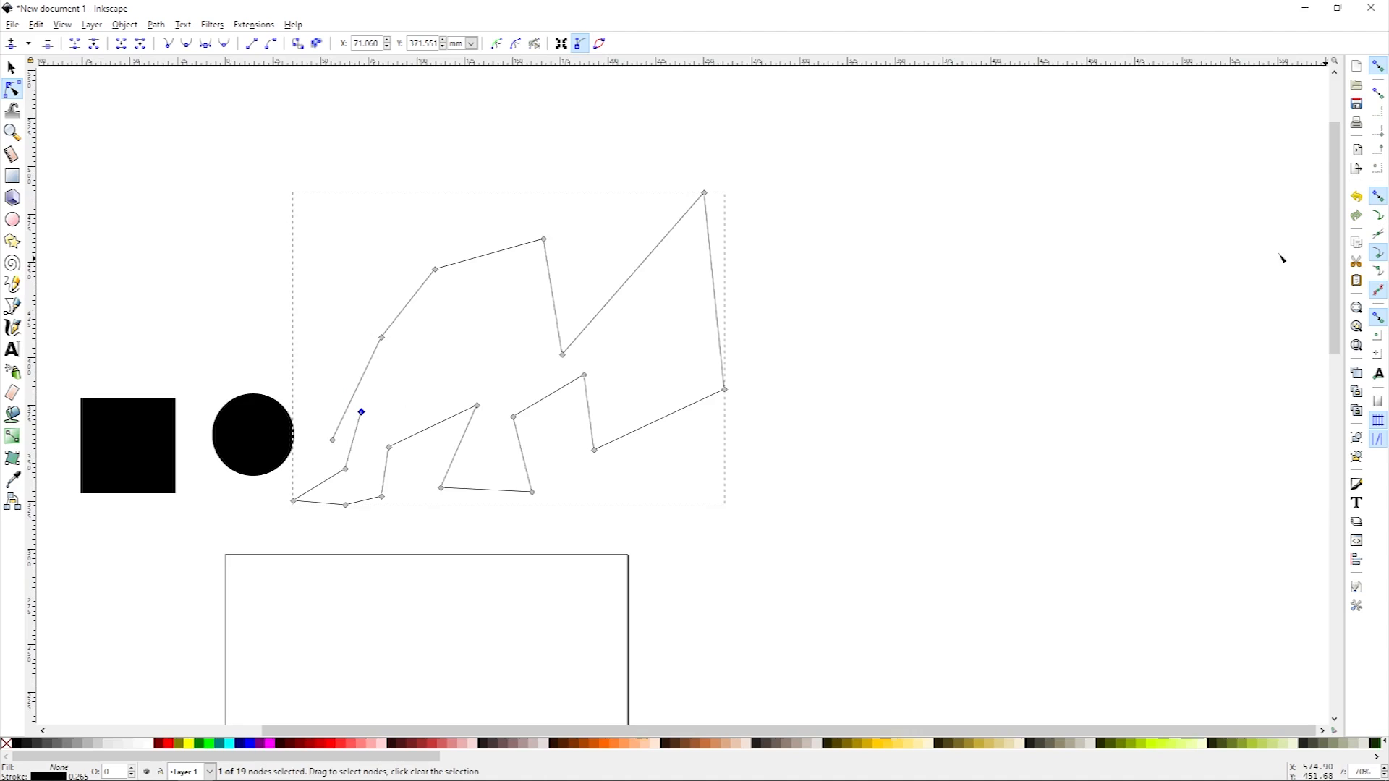
{"action": "left_click_drag", "start_coordinate": [362, 414], "coordinate": [360, 379]}
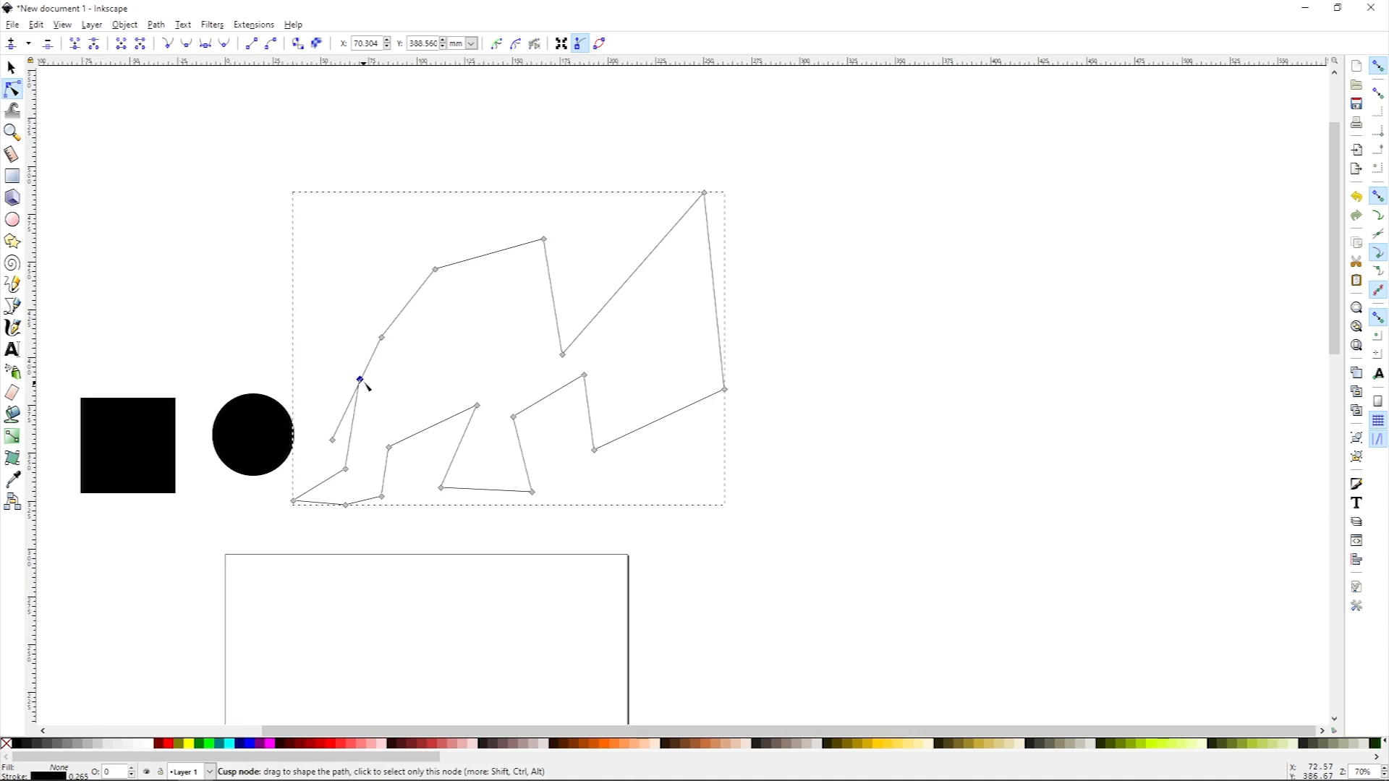
Step: Move the two end nodes of the path apart so its open end forms a gap
{"action": "scroll", "coordinate": [360, 382], "scroll_direction": "up", "scroll_amount": 3, "text": "ctrl"}
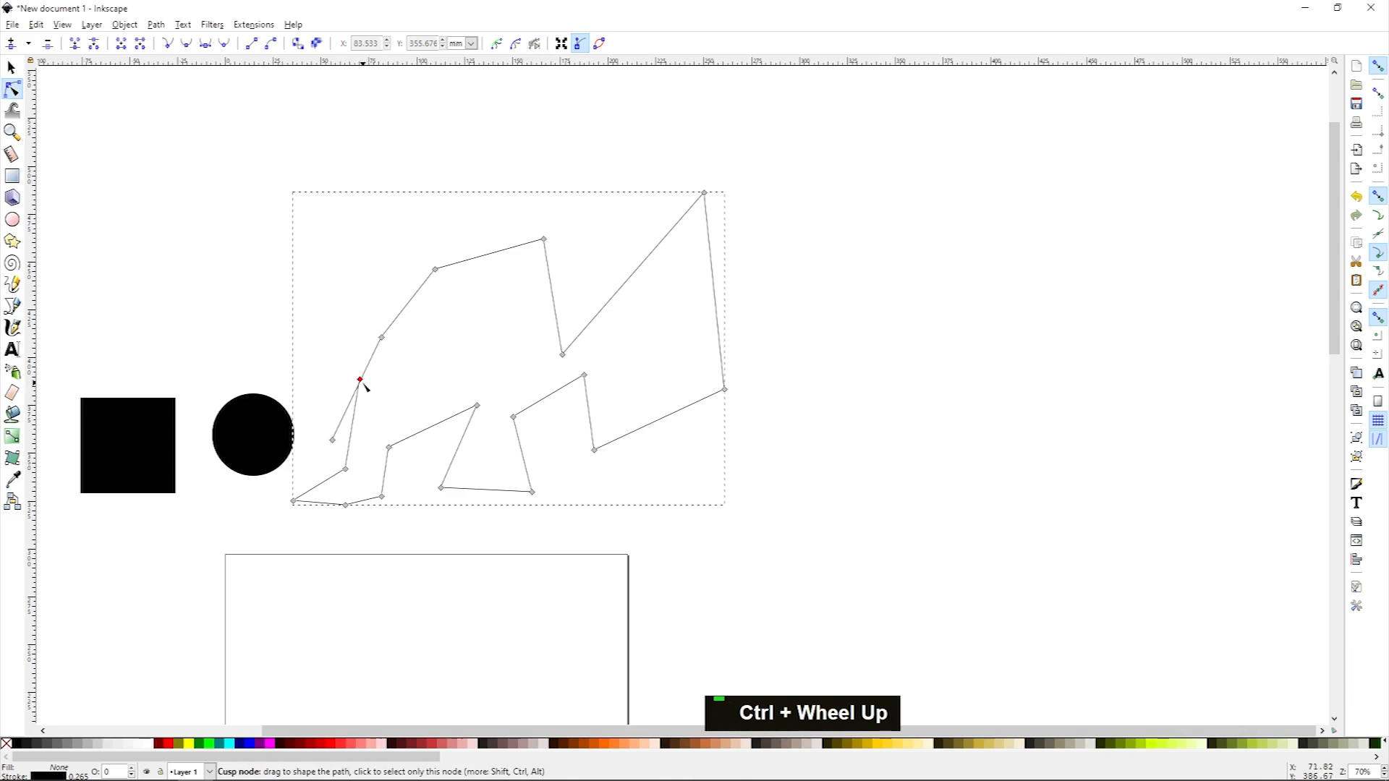
{"action": "scroll", "coordinate": [371, 388], "scroll_direction": "up", "scroll_amount": 7, "text": "ctrl"}
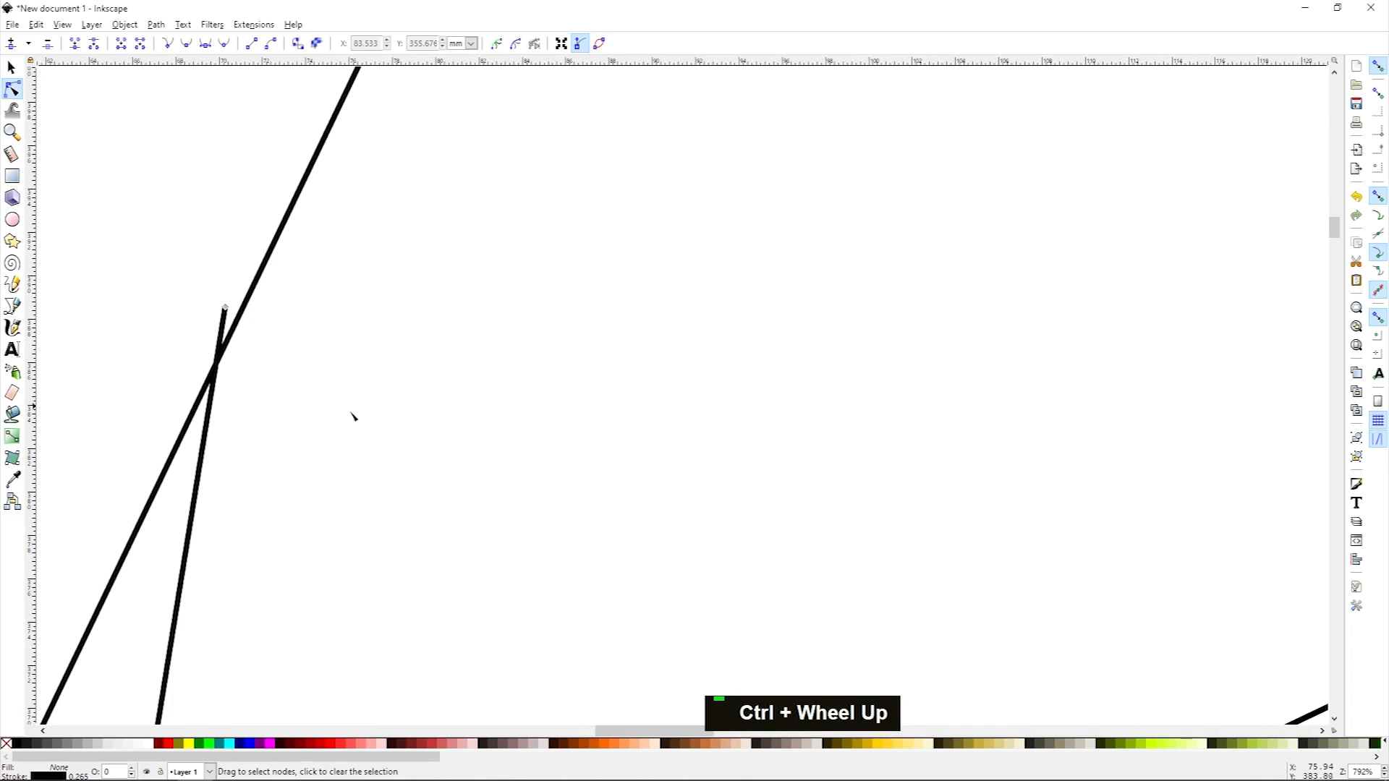
{"action": "scroll", "coordinate": [353, 409], "scroll_direction": "down", "scroll_amount": 5, "text": "ctrl"}
{"action": "middle_click", "coordinate": [381, 403]}
{"action": "scroll", "coordinate": [357, 418], "scroll_direction": "down", "scroll_amount": 1}
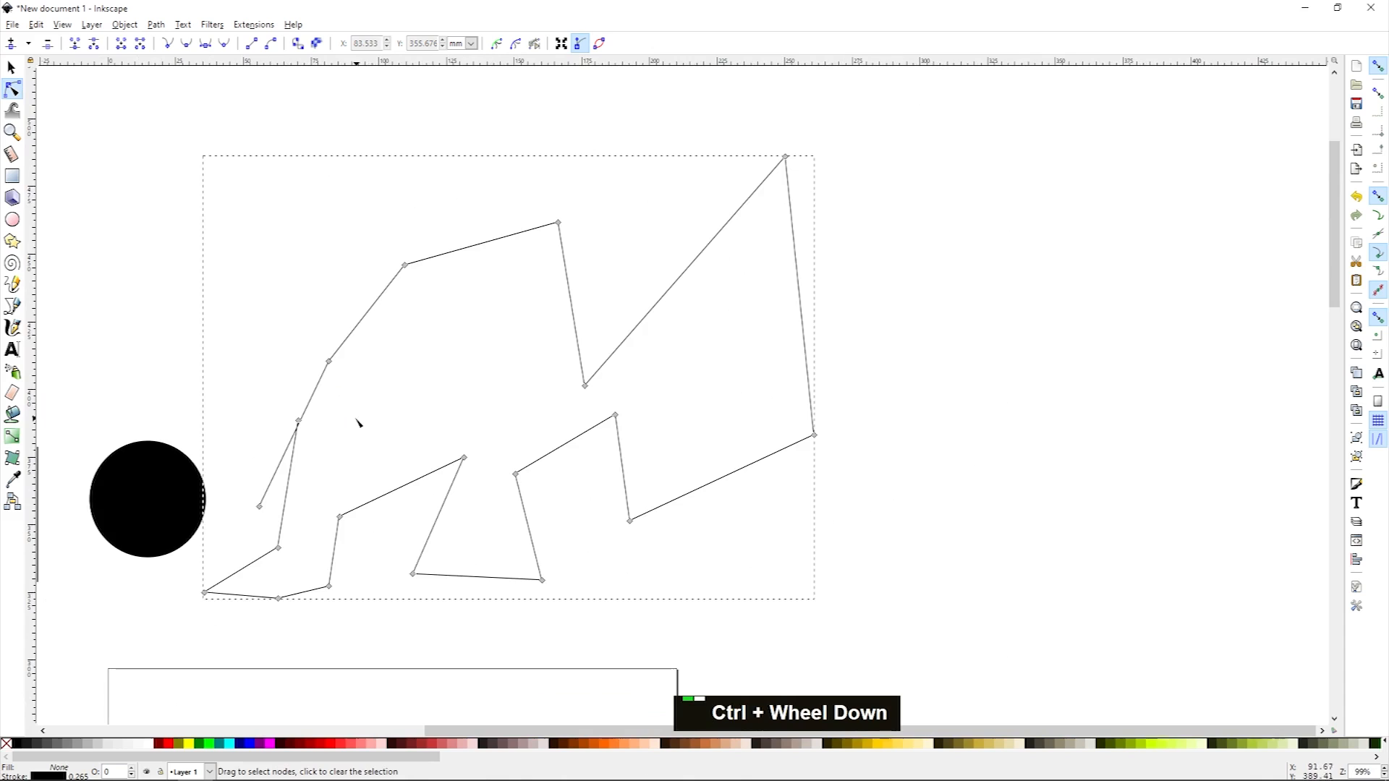
{"action": "middle_click", "coordinate": [335, 434]}
{"action": "mouse_move", "coordinate": [372, 379]}
{"action": "left_mouse_down"}
{"action": "mouse_move", "coordinate": [394, 399]}
{"action": "mouse_move", "coordinate": [369, 381]}
{"action": "mouse_move", "coordinate": [380, 392]}
{"action": "left_mouse_up"}
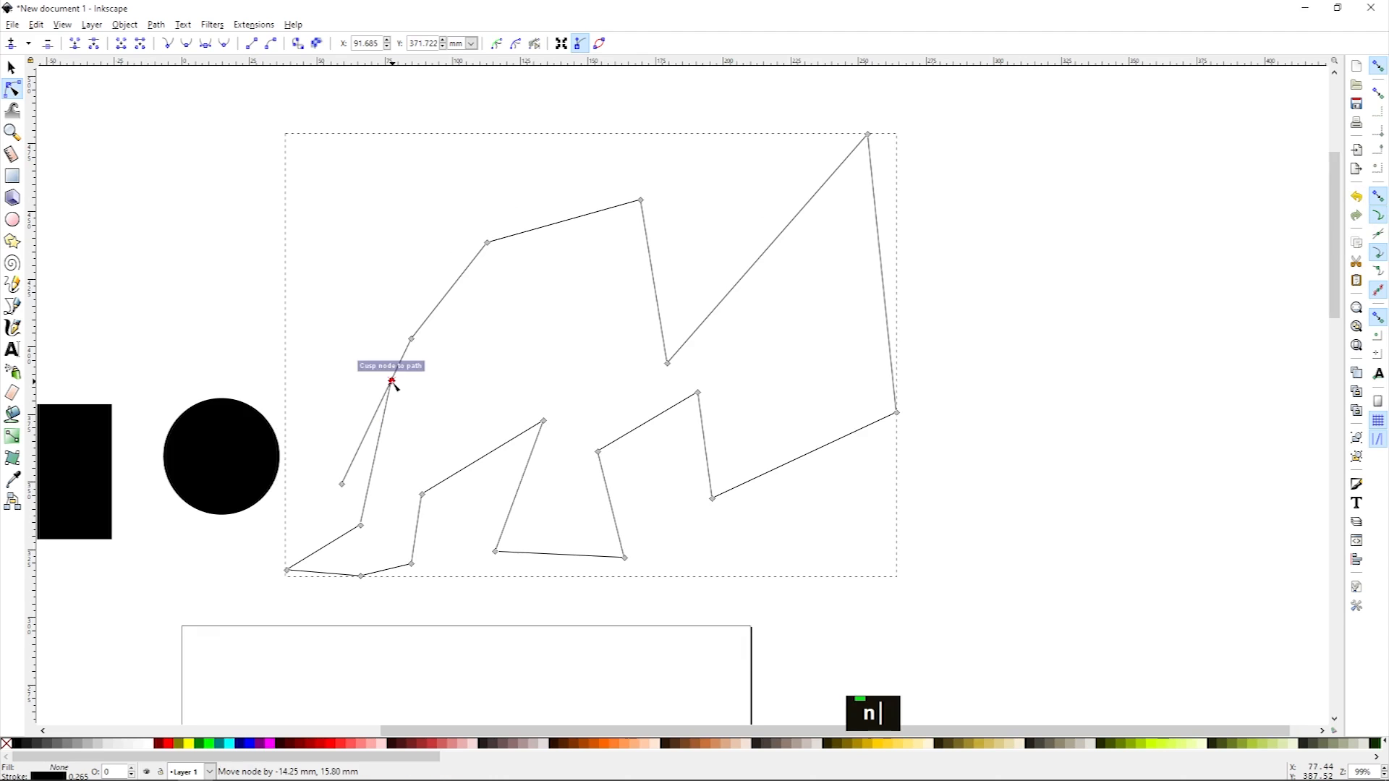
{"action": "mouse_move", "coordinate": [393, 382]}
{"action": "left_mouse_down"}
{"action": "mouse_move", "coordinate": [414, 404]}
{"action": "mouse_move", "coordinate": [395, 395]}
{"action": "mouse_move", "coordinate": [402, 364]}
{"action": "mouse_move", "coordinate": [350, 471]}
{"action": "mouse_move", "coordinate": [391, 461]}
{"action": "left_mouse_up"}
{"action": "left_click", "coordinate": [484, 403]}
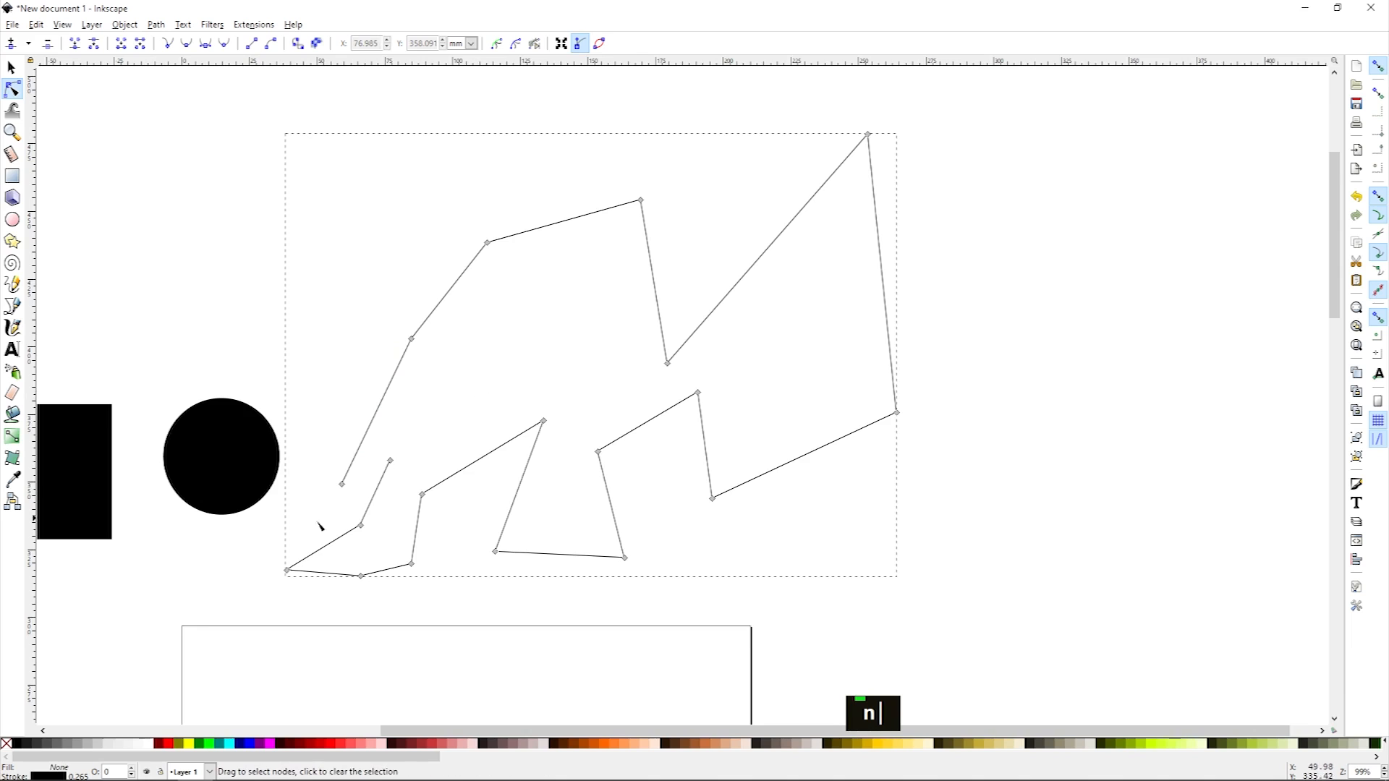
Step: Select the circle, square and path in turn to inspect them
{"action": "scroll", "coordinate": [320, 526], "scroll_direction": "down", "scroll_amount": 3}
{"action": "left_click", "coordinate": [363, 397]}
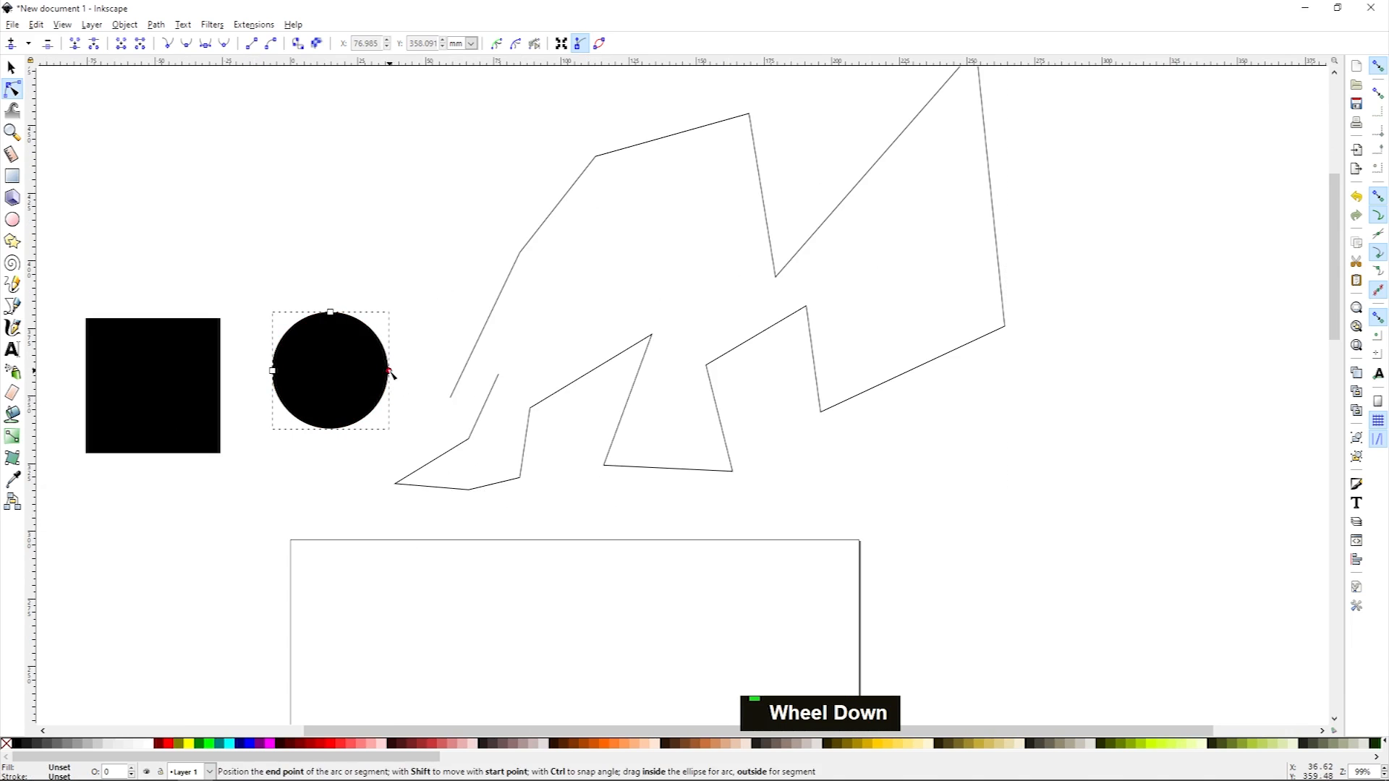
{"action": "left_click", "coordinate": [210, 367]}
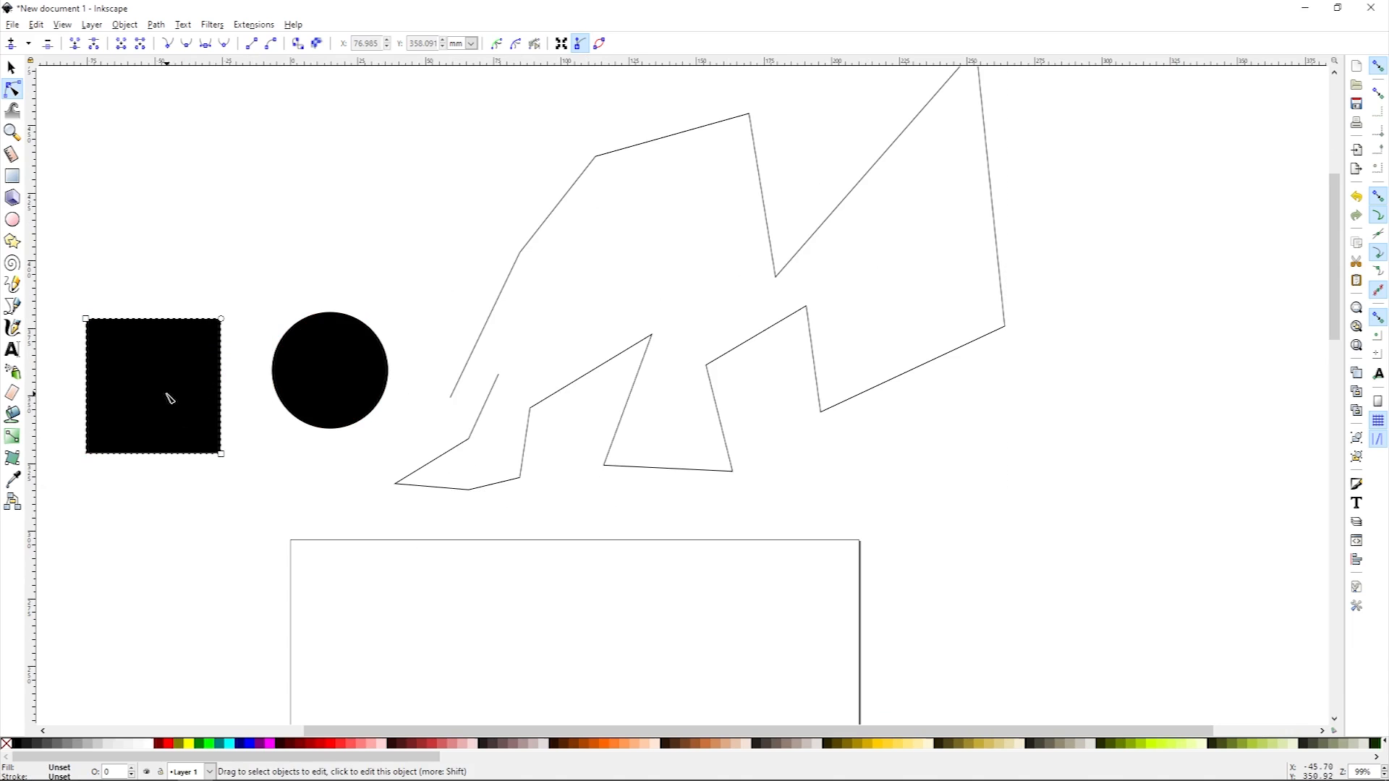
{"action": "key", "text": "space"}
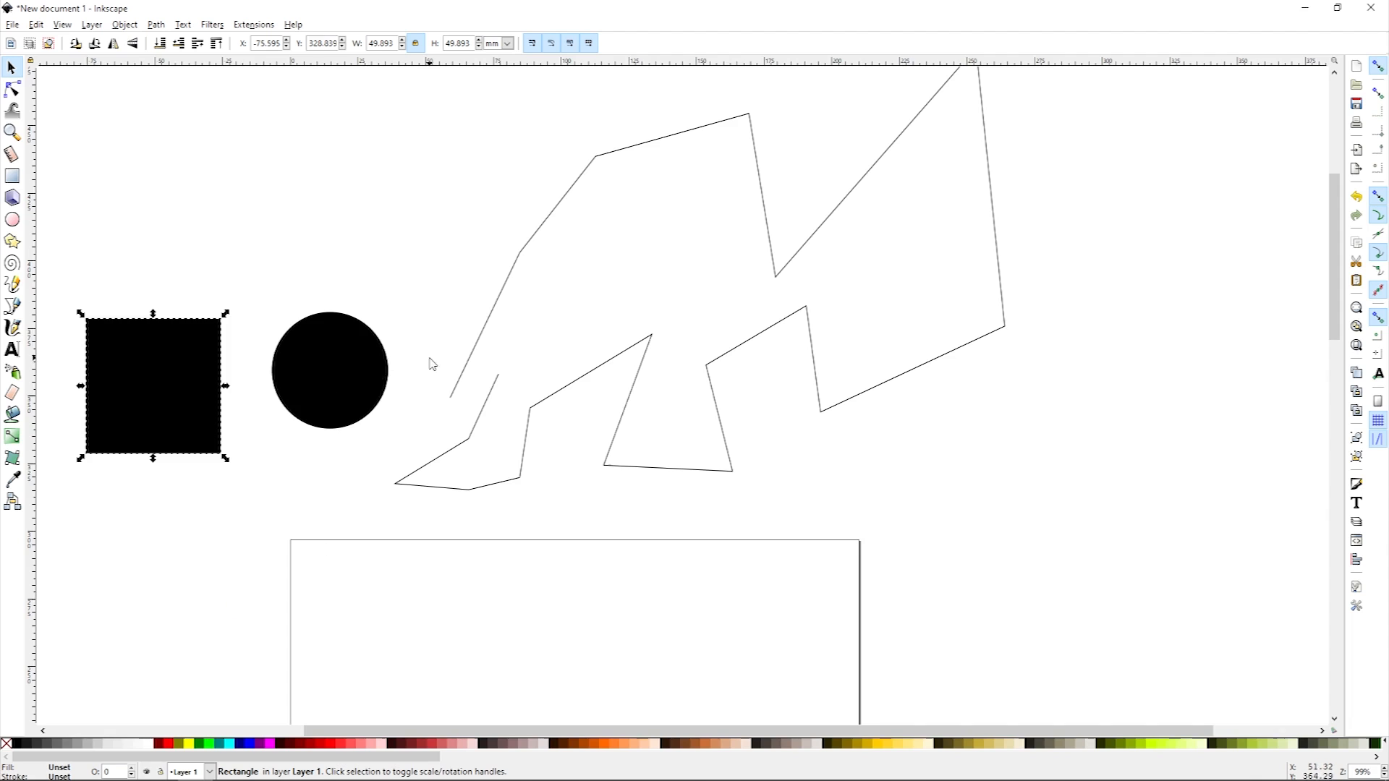
{"action": "left_click", "coordinate": [364, 360]}
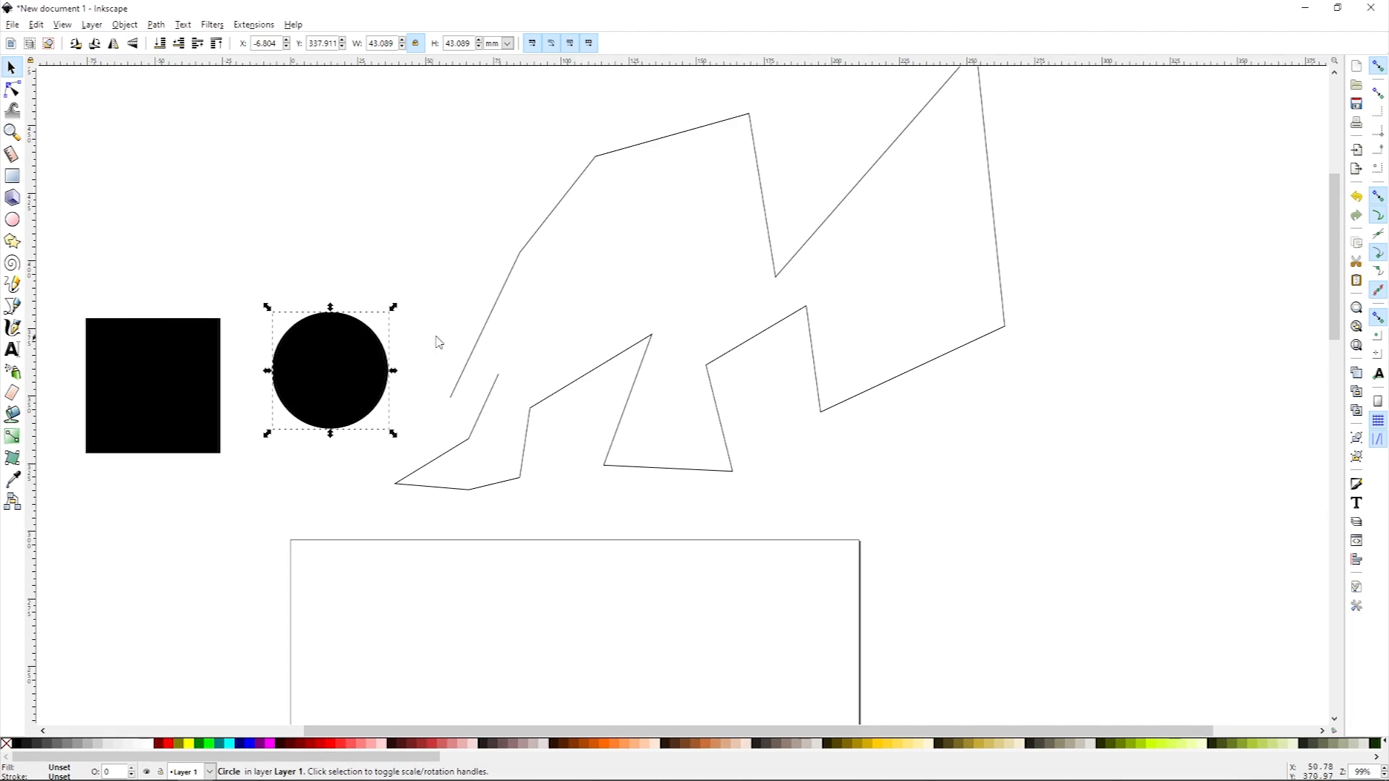
{"action": "left_click", "coordinate": [474, 359]}
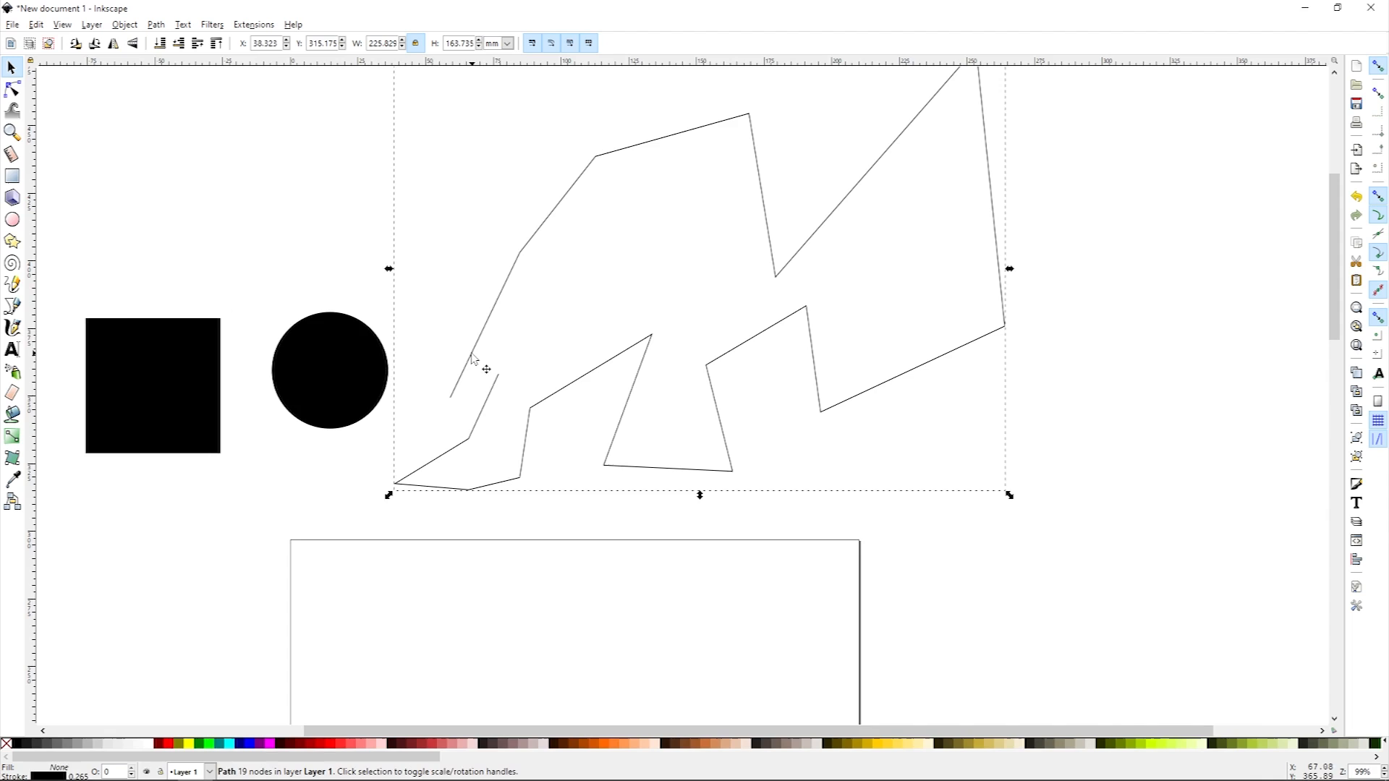
{"action": "left_click", "coordinate": [334, 281]}
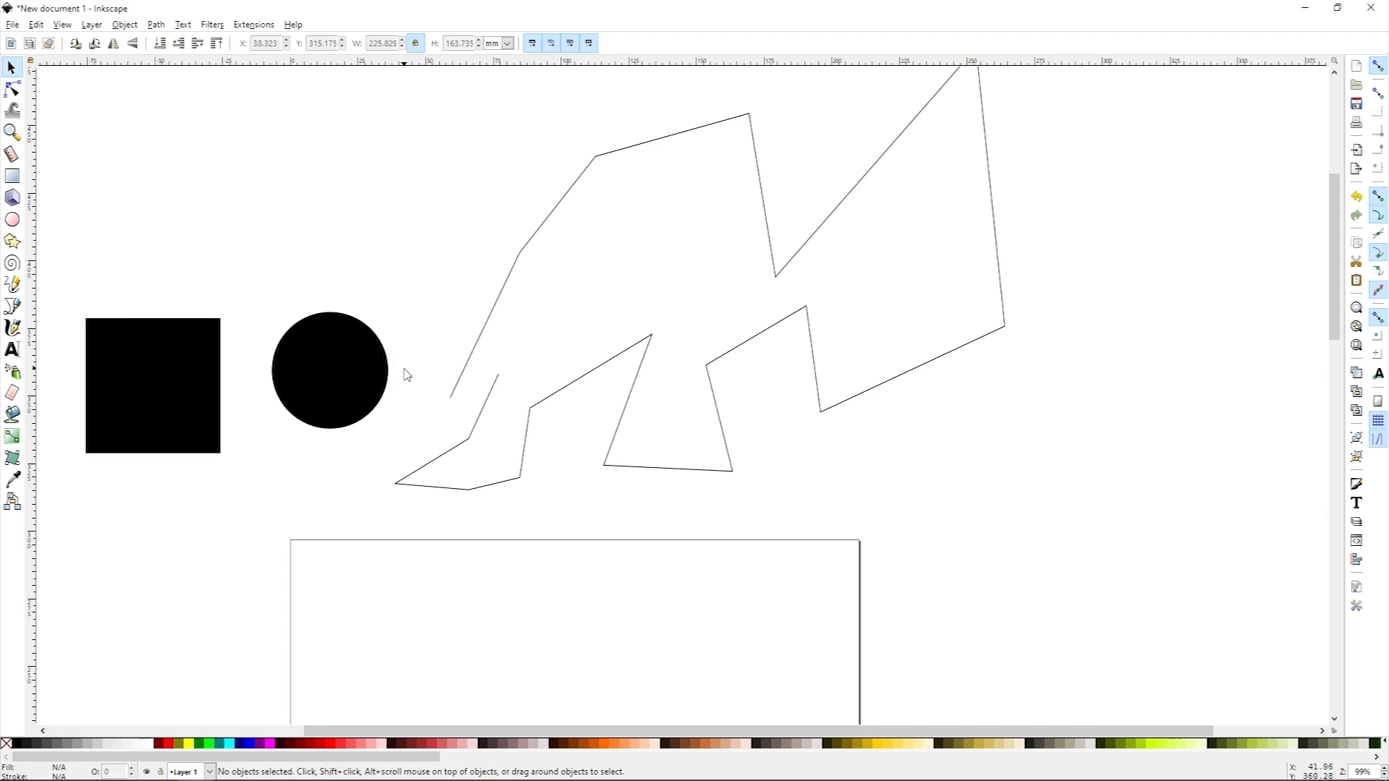
Step: Bend the segment at the path's open upper end into a curve with the Node tool
{"action": "left_click", "coordinate": [471, 362]}
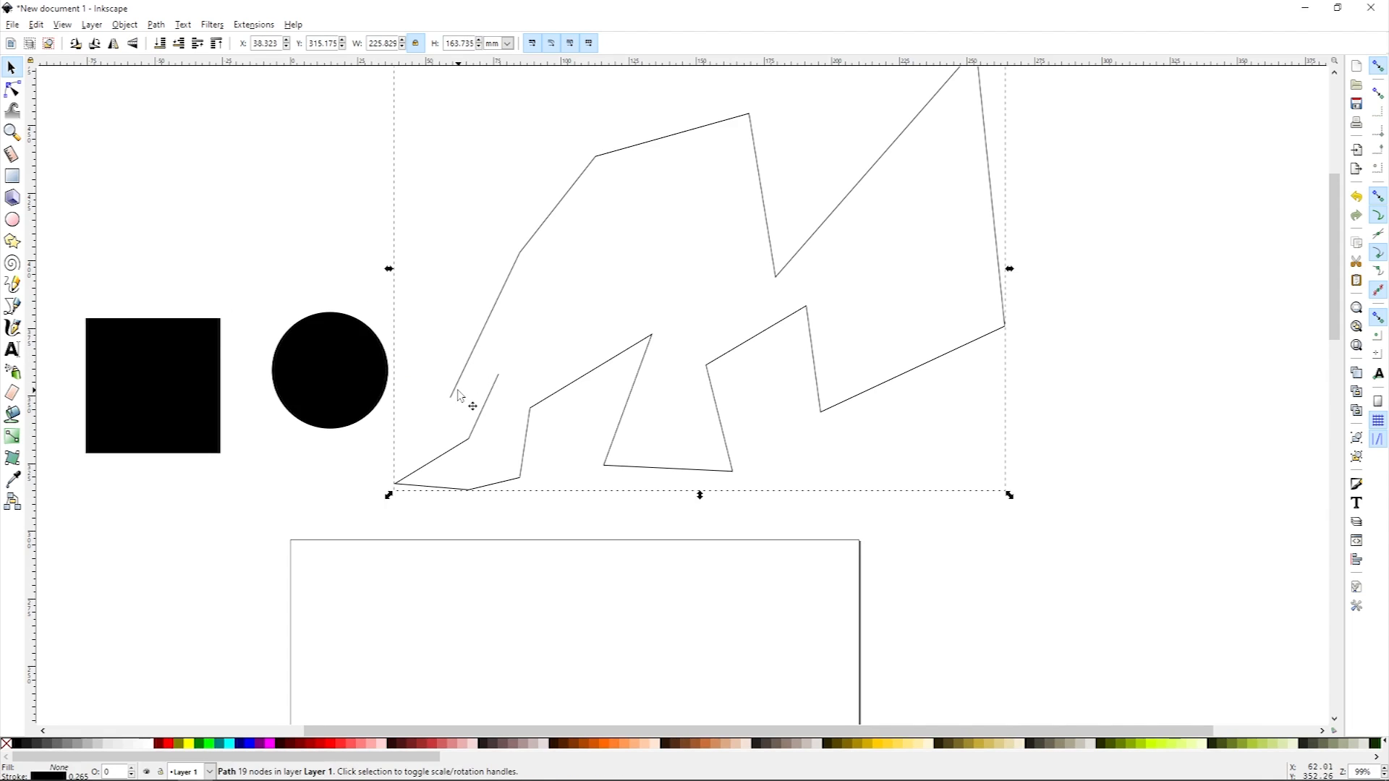
{"action": "key", "text": "n"}
{"action": "mouse_move", "coordinate": [453, 397]}
{"action": "left_mouse_down"}
{"action": "mouse_move", "coordinate": [427, 336]}
{"action": "mouse_move", "coordinate": [446, 384]}
{"action": "left_mouse_up"}
{"action": "left_click_drag", "start_coordinate": [483, 318], "coordinate": [429, 295]}
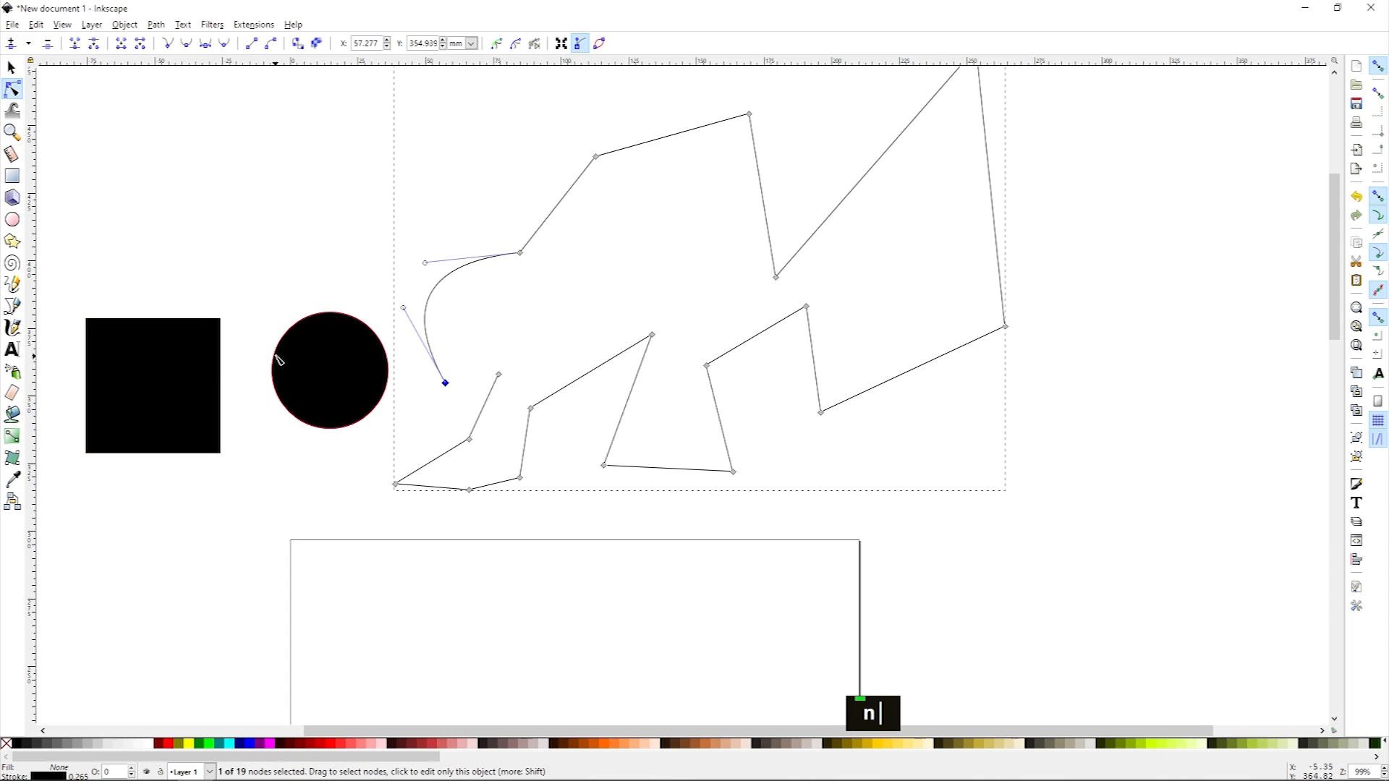
Step: Convert the square to a path with Object to Path
{"action": "left_click", "coordinate": [186, 380]}
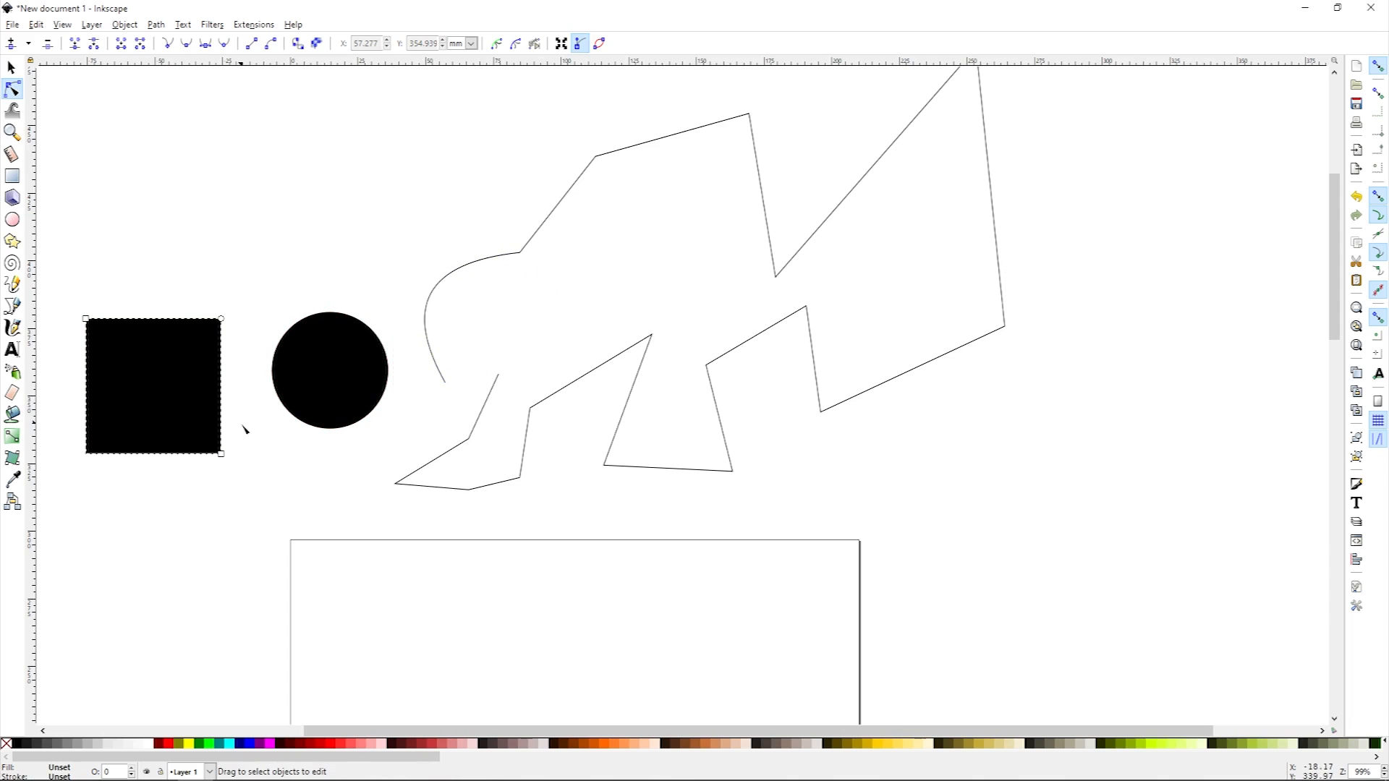
{"action": "left_click", "coordinate": [270, 280]}
{"action": "key", "text": "space"}
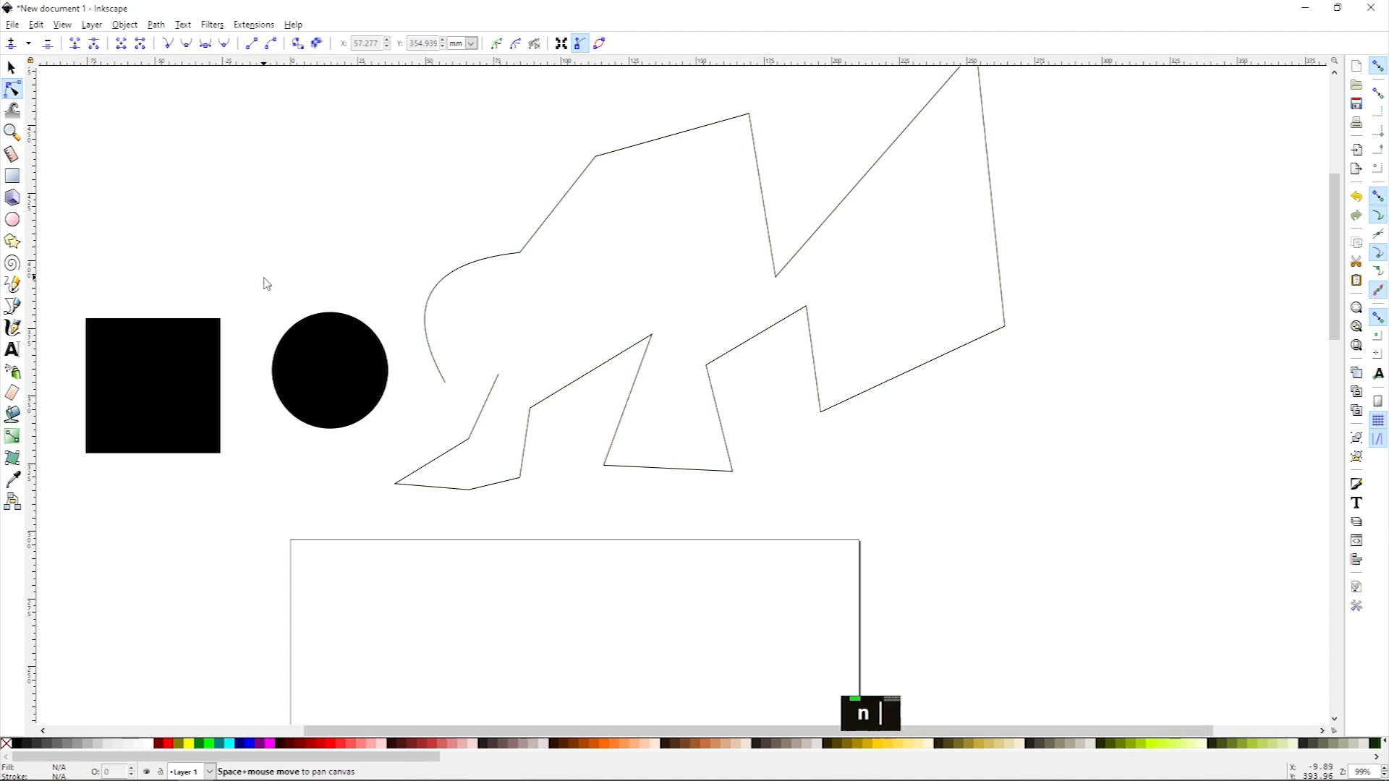
{"action": "left_click", "coordinate": [199, 376]}
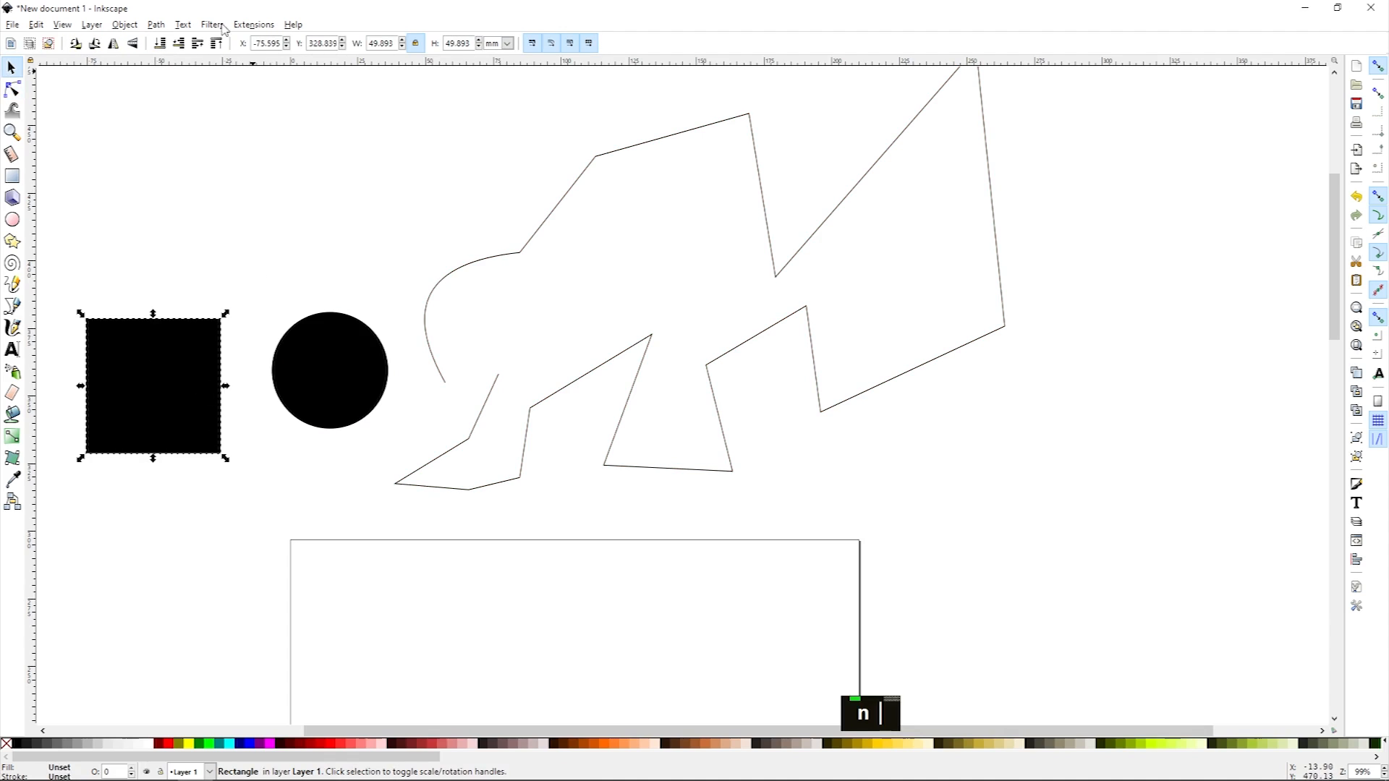
{"action": "left_click", "coordinate": [156, 24]}
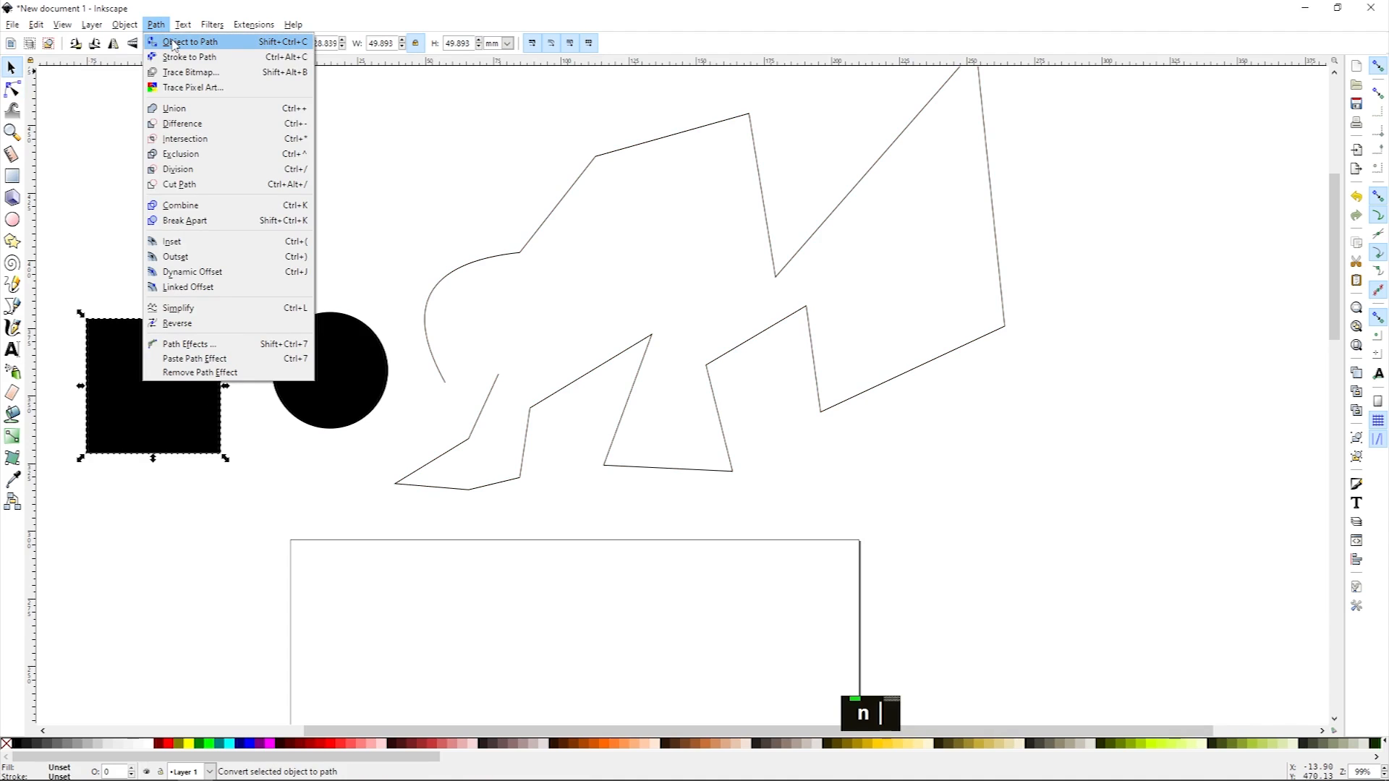
{"action": "left_click", "coordinate": [173, 43]}
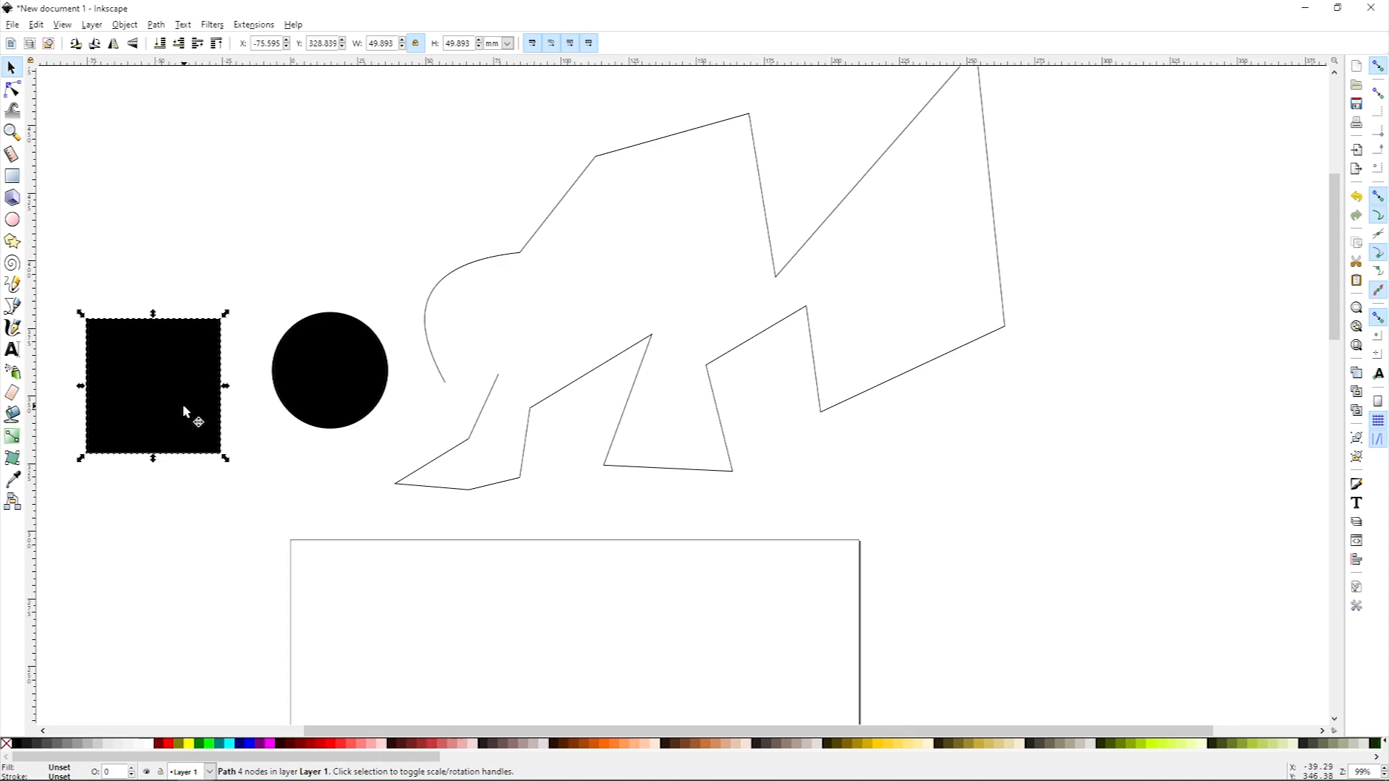
Step: Convert the circle to a path with Object to Path
{"action": "left_click", "coordinate": [285, 487]}
{"action": "left_click", "coordinate": [307, 377]}
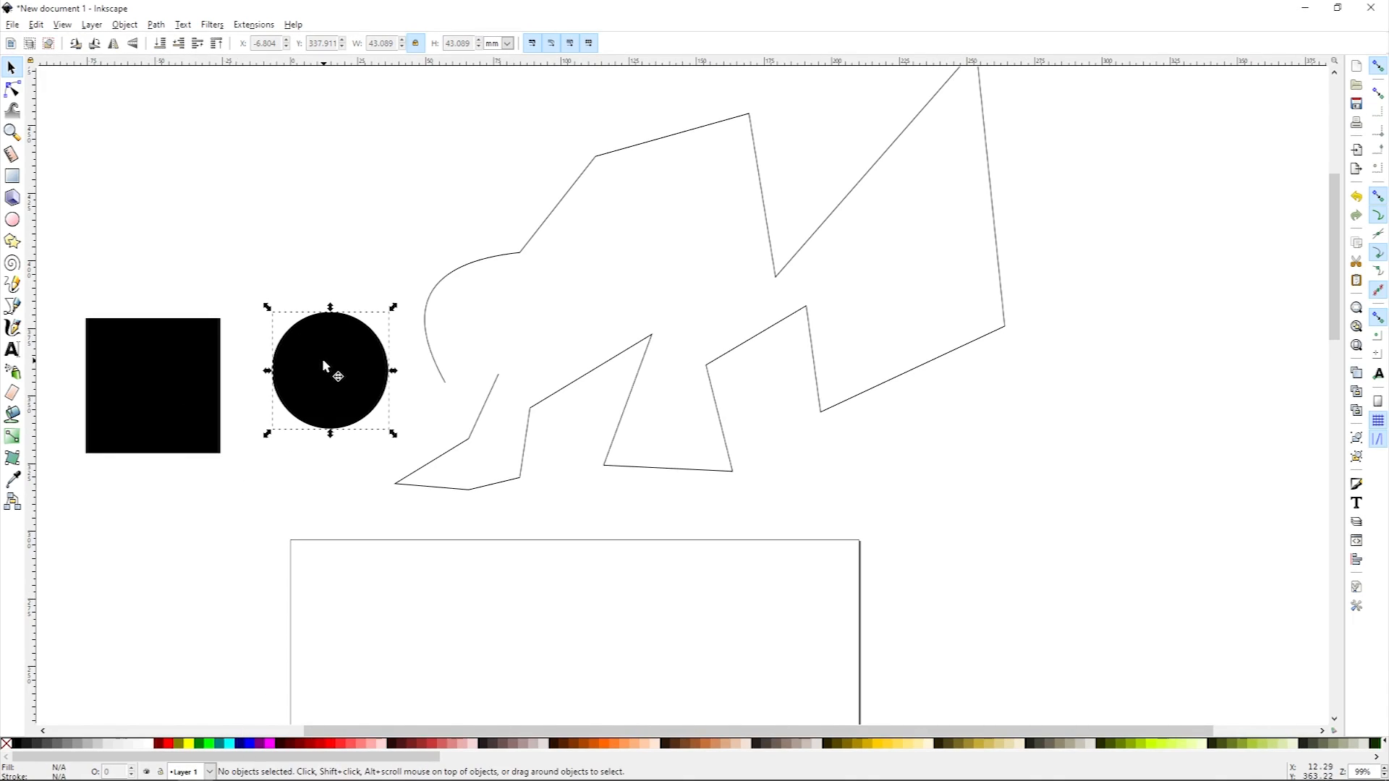
{"action": "left_click", "coordinate": [156, 26]}
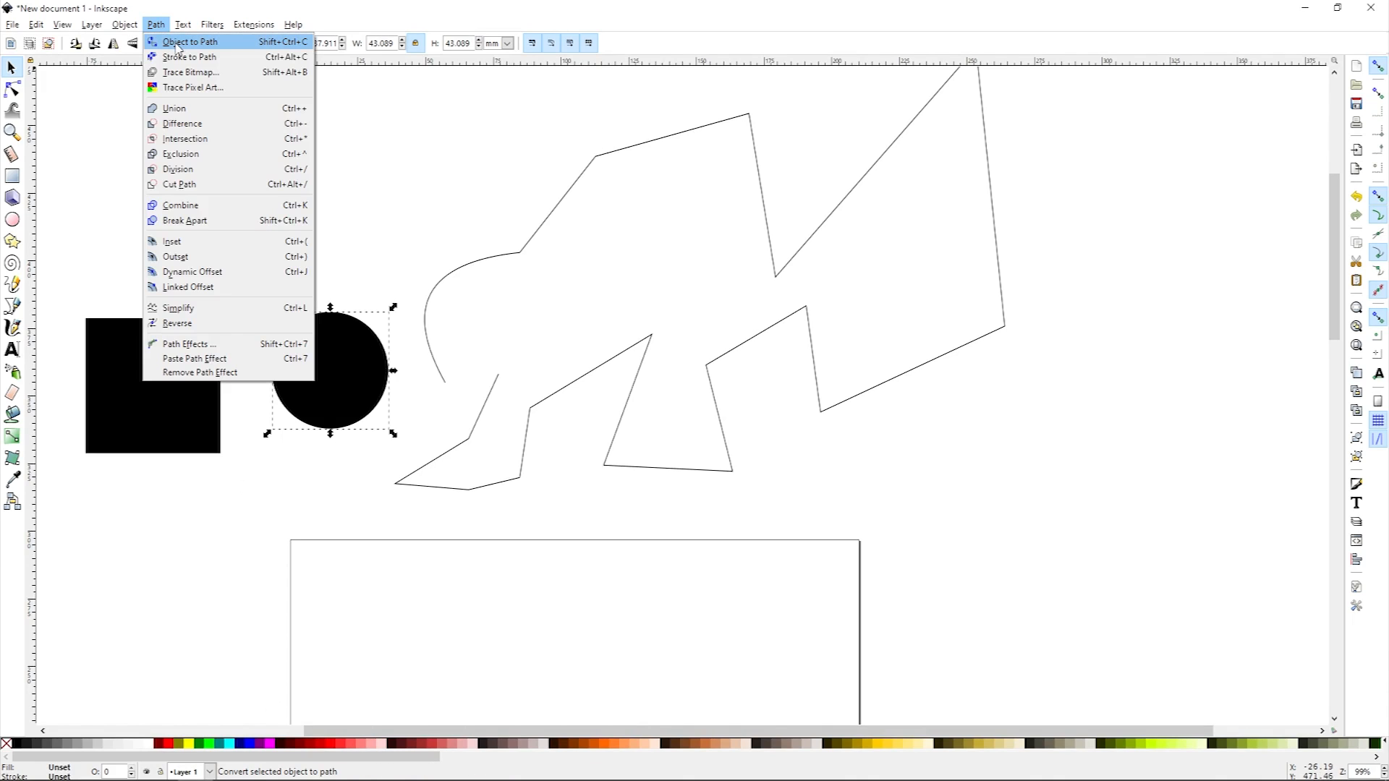
{"action": "left_click", "coordinate": [177, 42]}
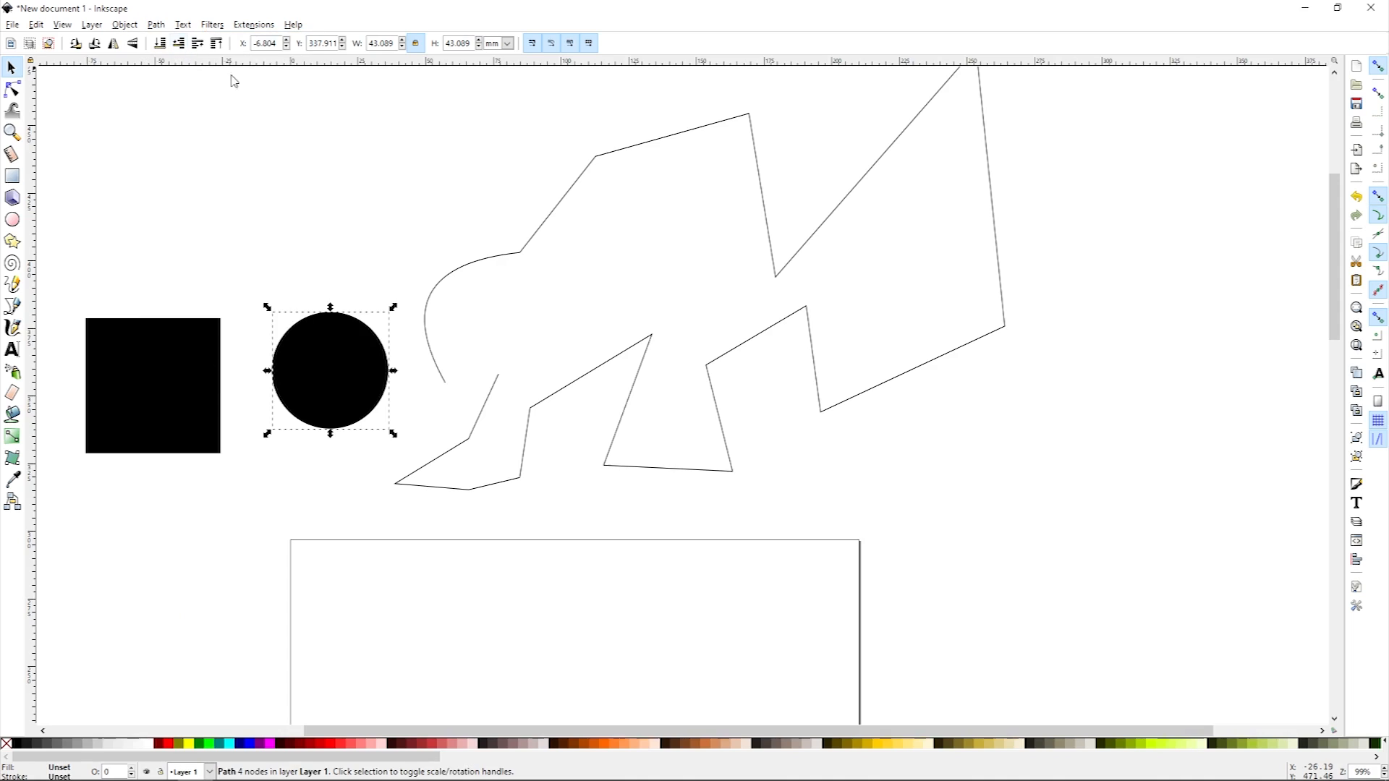
Step: With the Node tool, drag a corner node of the square path and return it to its place
{"action": "left_click", "coordinate": [206, 673]}
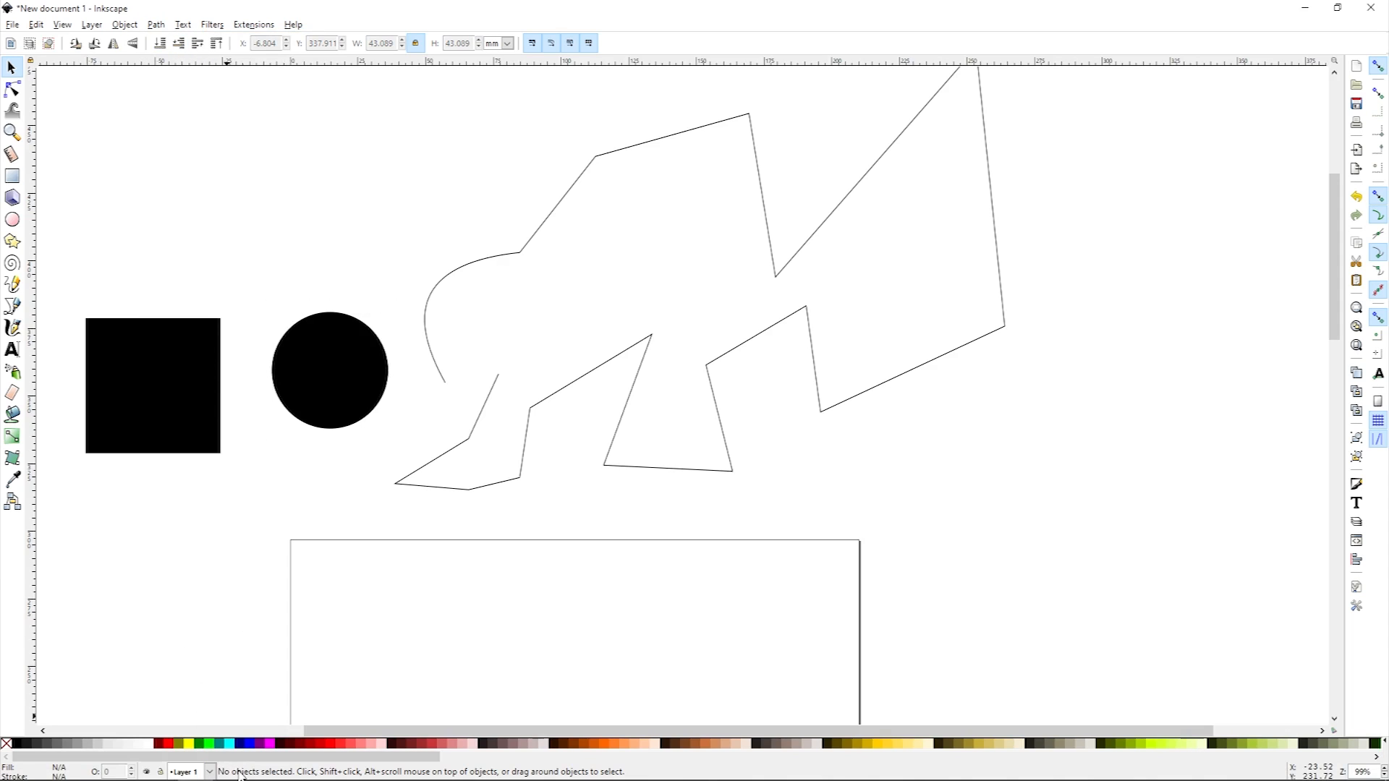
{"action": "left_click", "coordinate": [314, 401]}
{"action": "left_click", "coordinate": [334, 515]}
{"action": "left_click", "coordinate": [201, 411]}
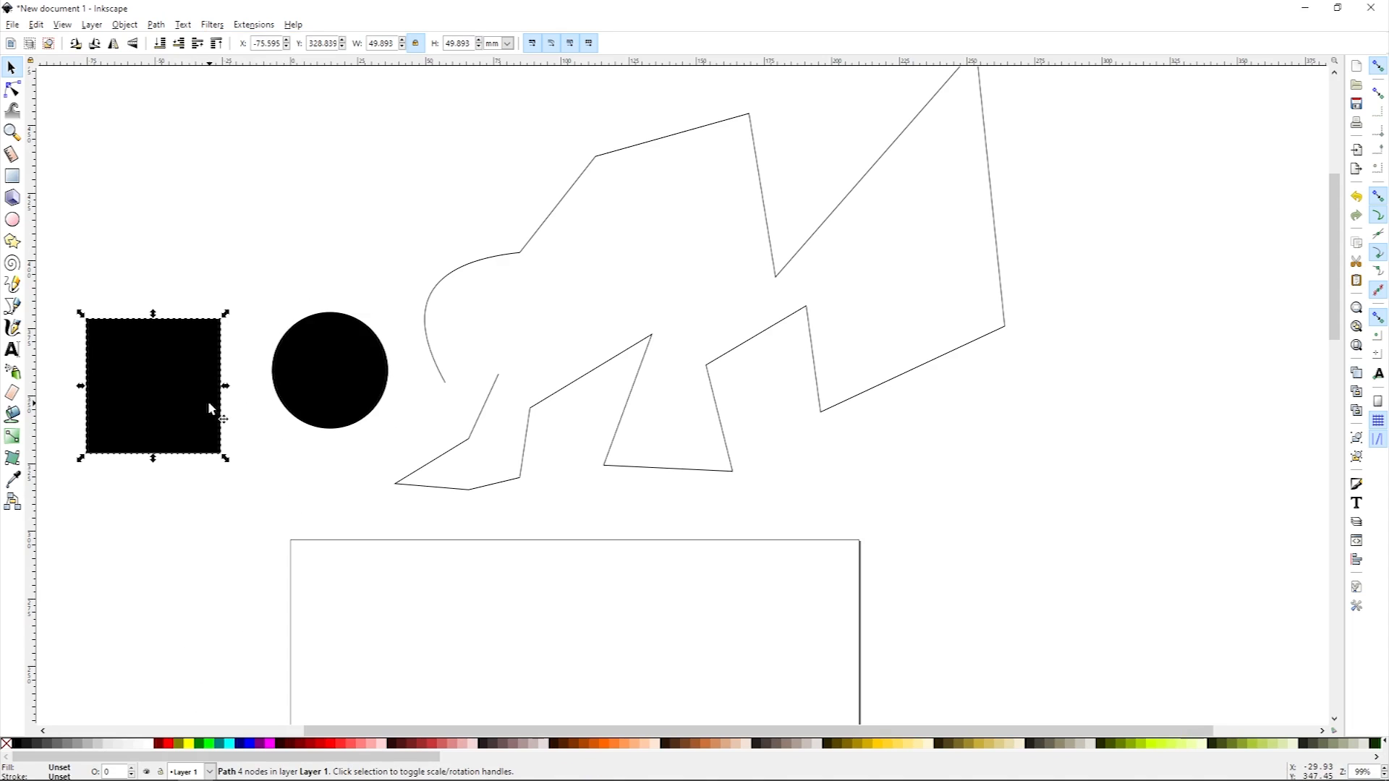
{"action": "key", "text": "n"}
{"action": "mouse_move", "coordinate": [222, 322]}
{"action": "left_mouse_down"}
{"action": "mouse_move", "coordinate": [205, 305]}
{"action": "mouse_move", "coordinate": [181, 358]}
{"action": "mouse_move", "coordinate": [216, 331]}
{"action": "left_mouse_up"}
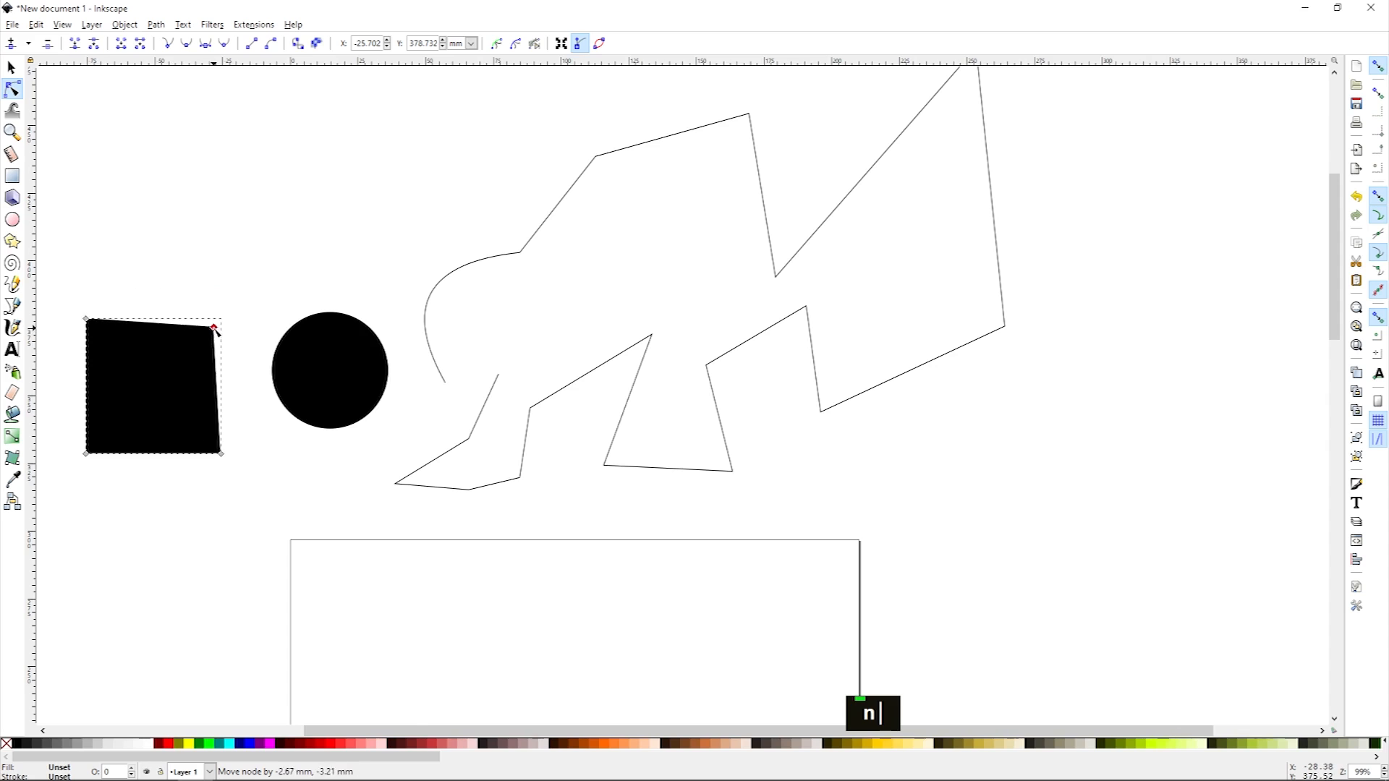
{"action": "left_click_drag", "start_coordinate": [215, 328], "coordinate": [222, 320]}
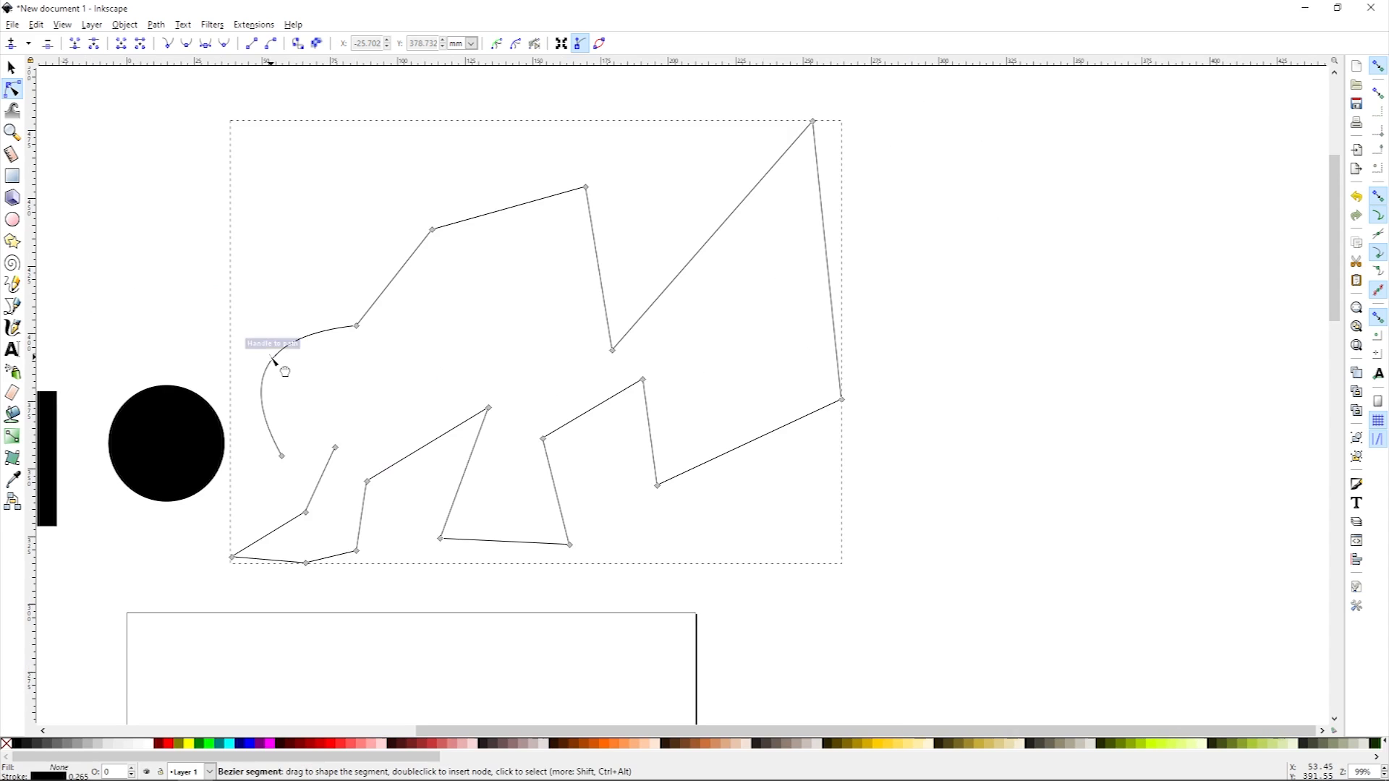
Step: Select two nodes near the path's open end and drag their handles to bend the segment into an S-curve
{"action": "mouse_move", "coordinate": [275, 360]}
{"action": "left_mouse_down"}
{"action": "mouse_move", "coordinate": [335, 397]}
{"action": "mouse_move", "coordinate": [281, 369]}
{"action": "mouse_move", "coordinate": [278, 337]}
{"action": "mouse_move", "coordinate": [299, 377]}
{"action": "mouse_move", "coordinate": [278, 351]}
{"action": "left_mouse_up"}
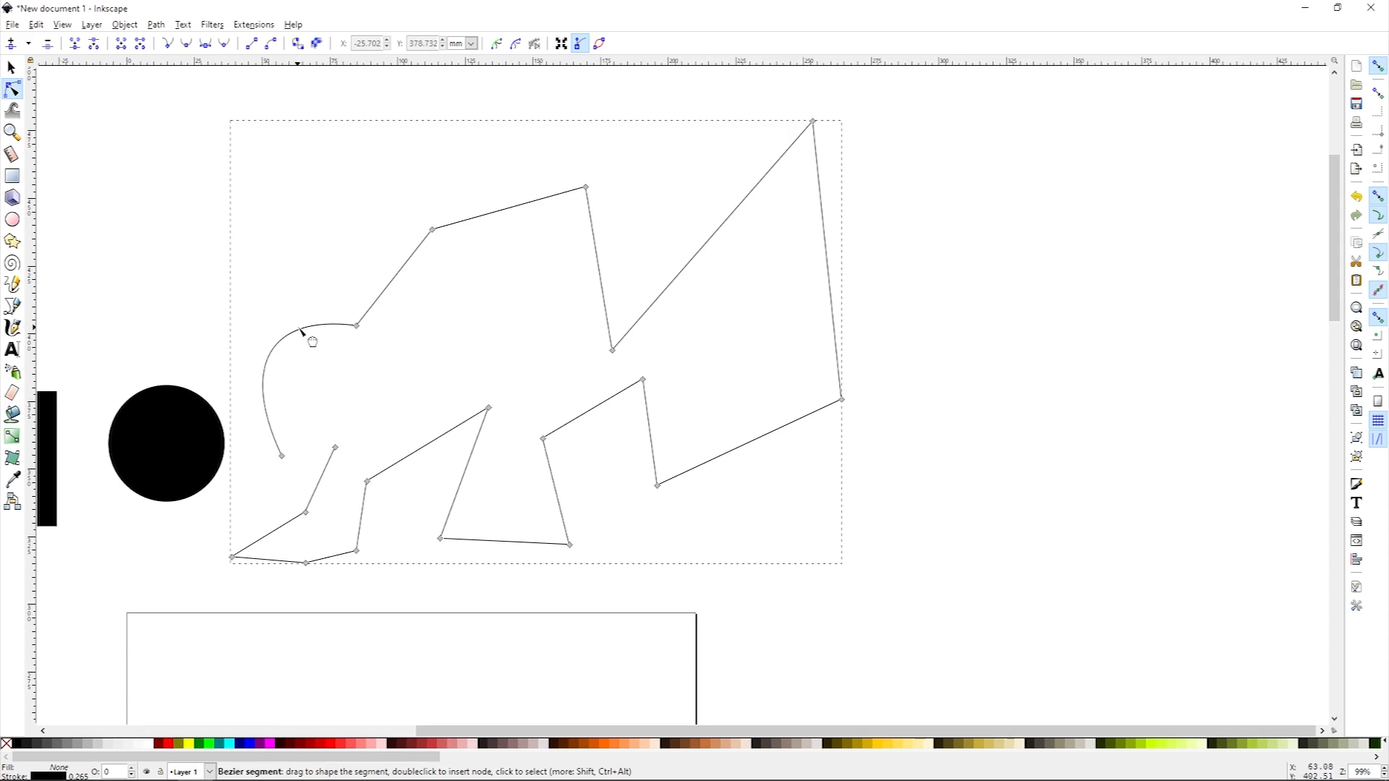
{"action": "mouse_move", "coordinate": [356, 326]}
{"action": "left_mouse_down"}
{"action": "mouse_move", "coordinate": [339, 409]}
{"action": "mouse_move", "coordinate": [327, 350]}
{"action": "mouse_move", "coordinate": [354, 341]}
{"action": "left_mouse_up"}
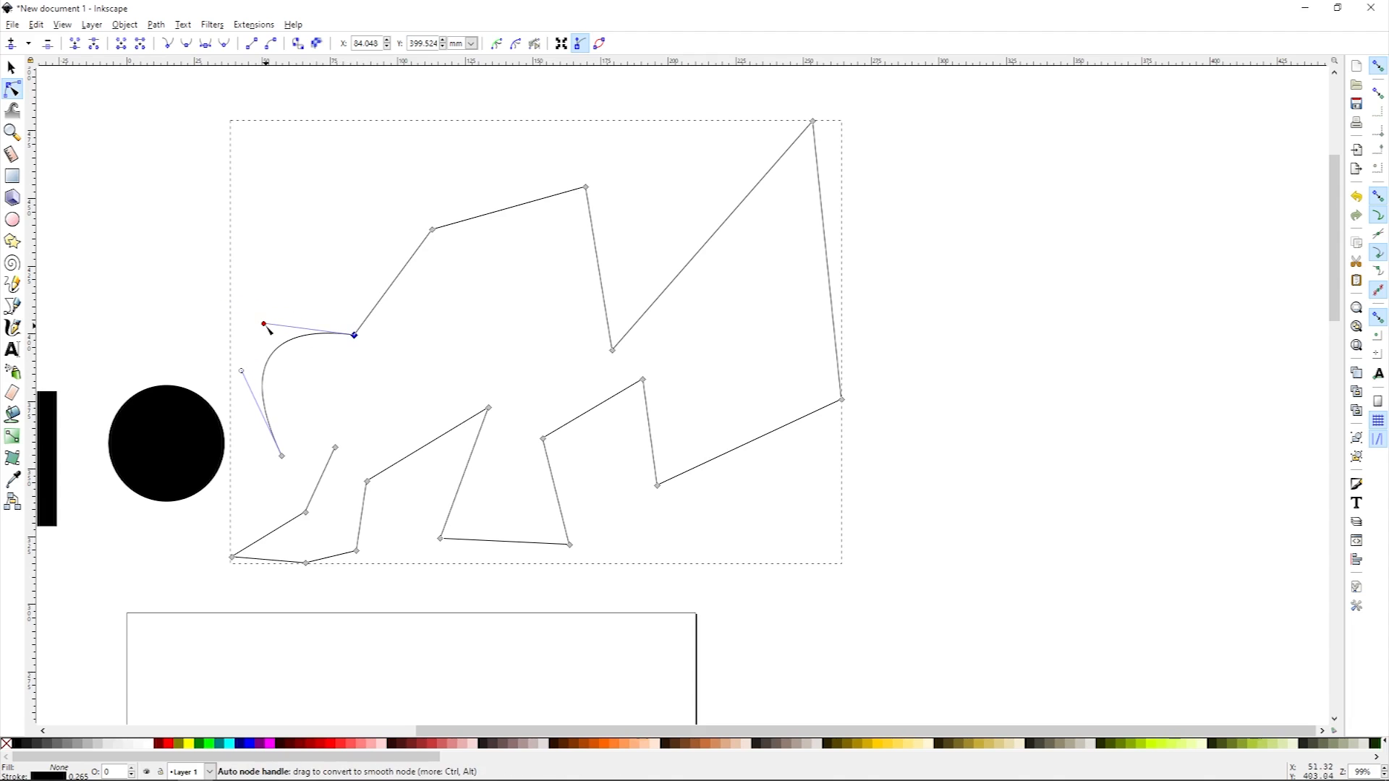
{"action": "mouse_move", "coordinate": [265, 327]}
{"action": "left_mouse_down"}
{"action": "mouse_move", "coordinate": [289, 279]}
{"action": "mouse_move", "coordinate": [258, 350]}
{"action": "mouse_move", "coordinate": [268, 325]}
{"action": "left_mouse_up"}
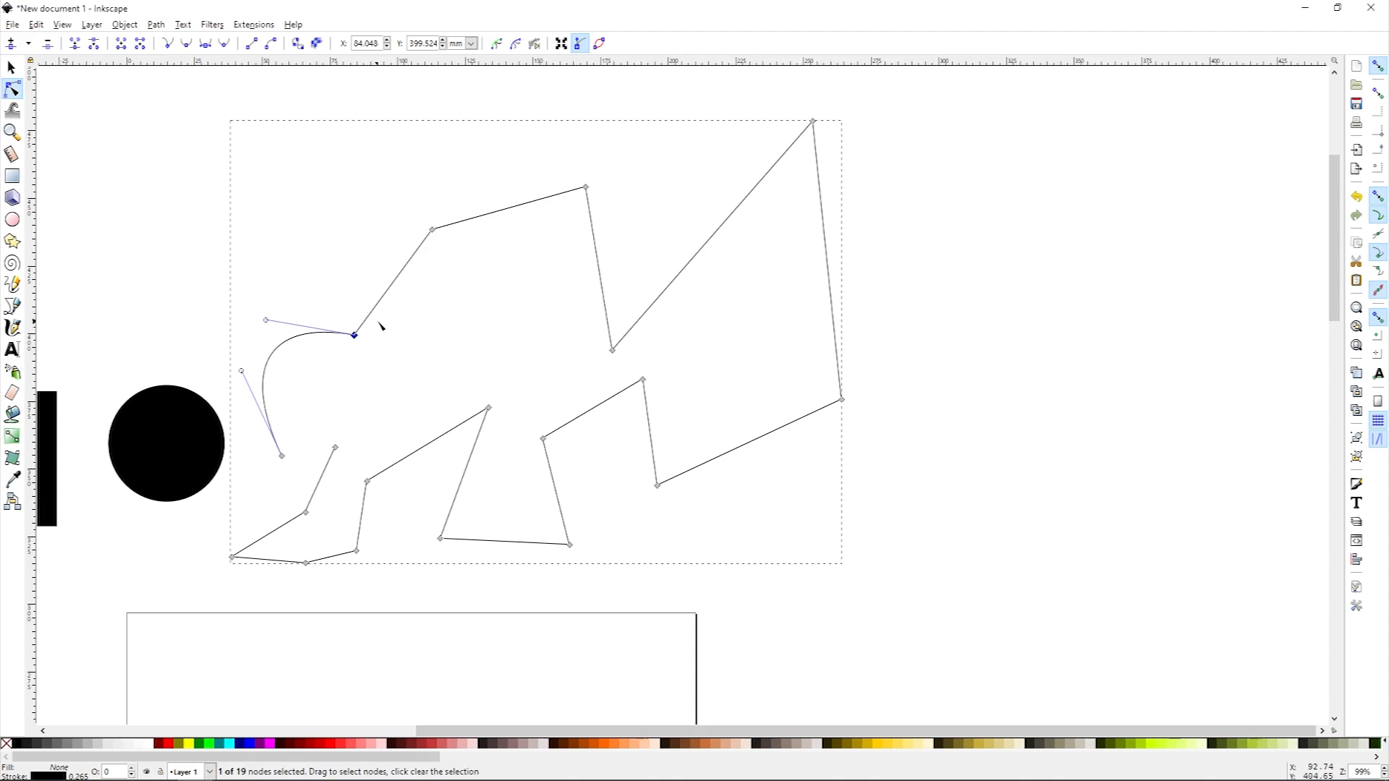
{"action": "left_click_drag", "start_coordinate": [376, 302], "coordinate": [505, 363]}
{"action": "left_click_drag", "start_coordinate": [413, 269], "coordinate": [364, 270]}
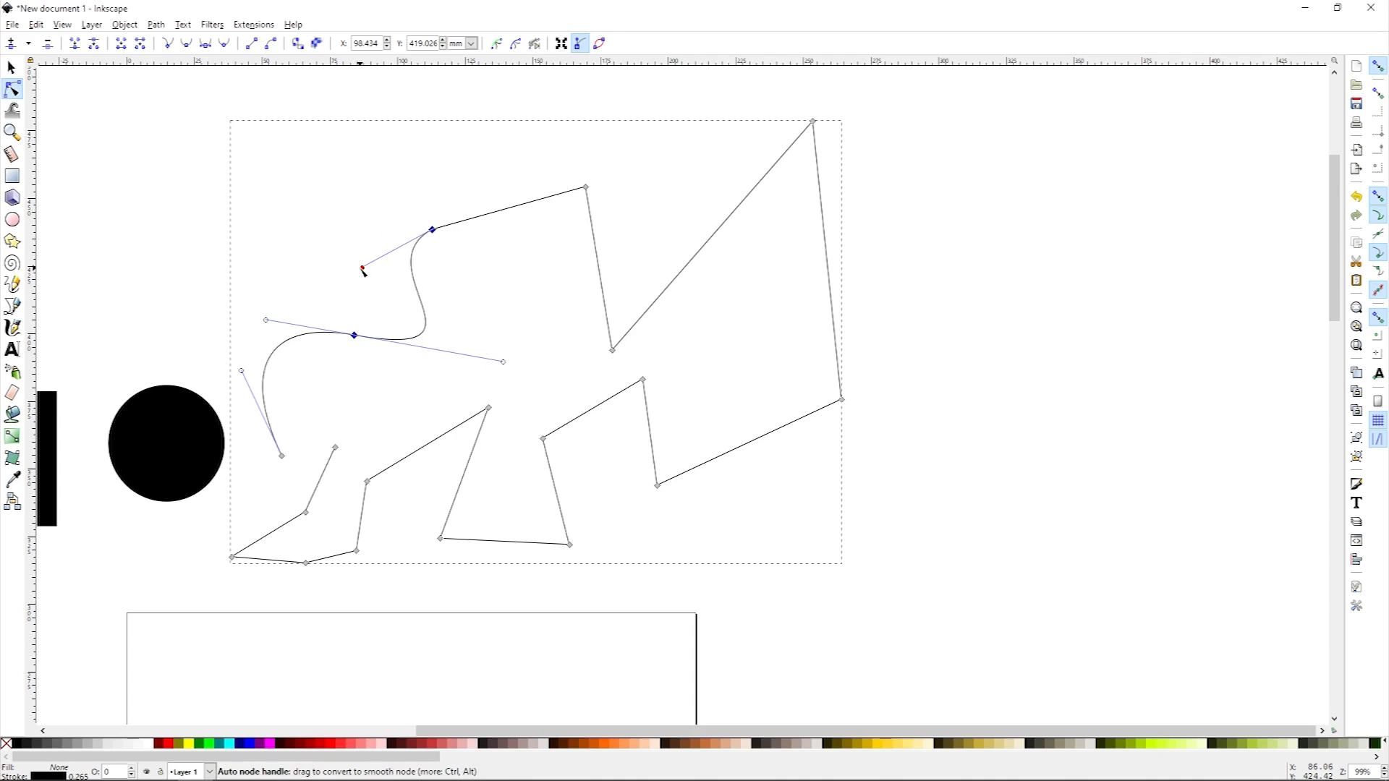
{"action": "left_click_drag", "start_coordinate": [364, 269], "coordinate": [168, 272]}
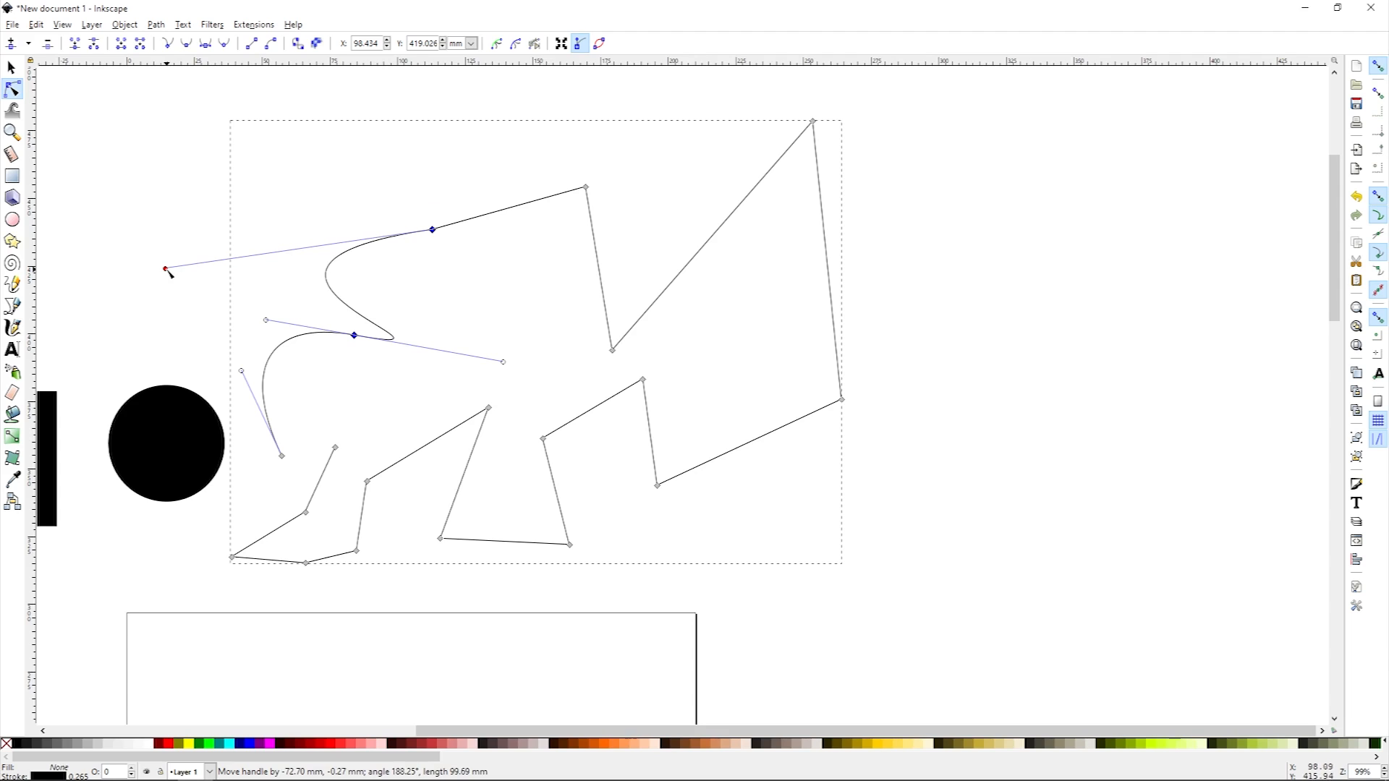
{"action": "left_click_drag", "start_coordinate": [168, 272], "coordinate": [61, 276]}
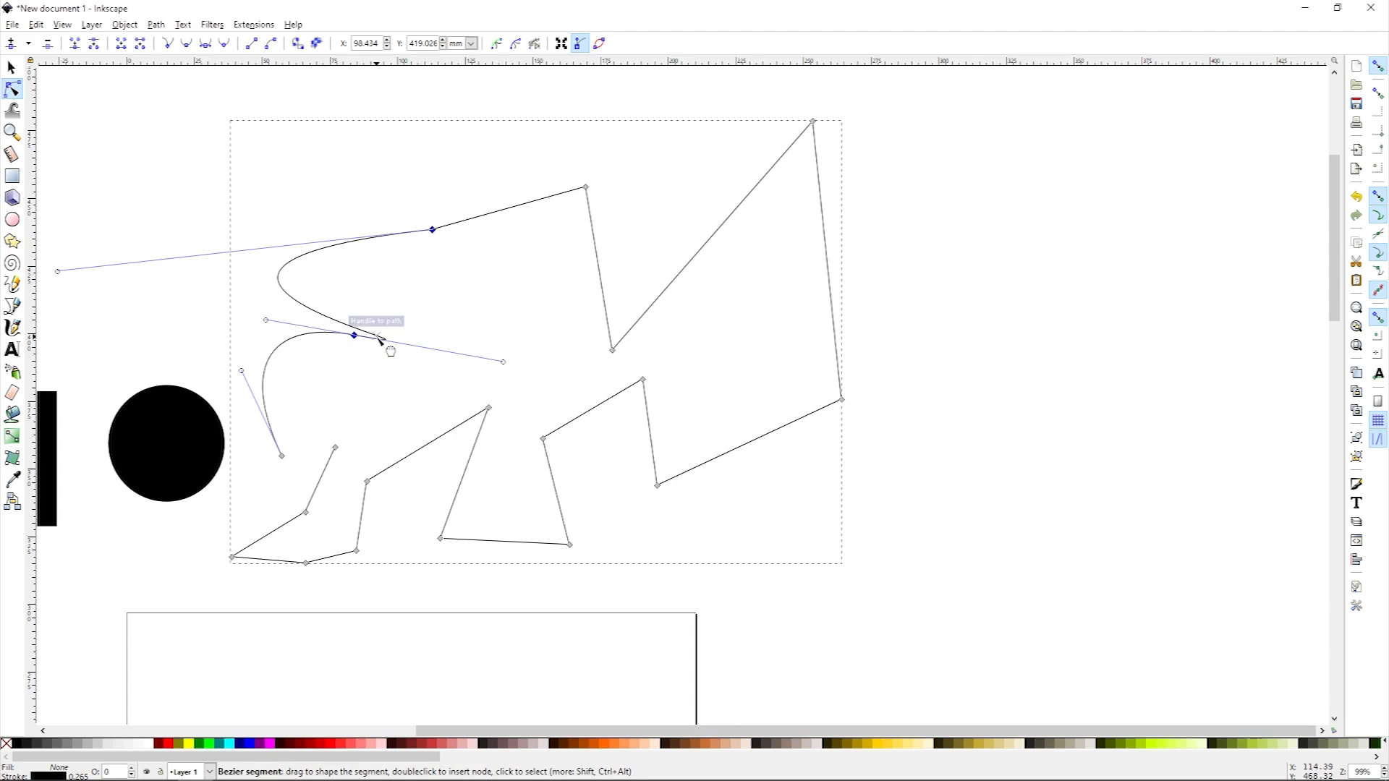
Step: Adjust the lengths and directions of the S-curve's node handles to refine its shape
{"action": "left_click_drag", "start_coordinate": [505, 363], "coordinate": [55, 298]}
{"action": "left_click_drag", "start_coordinate": [285, 213], "coordinate": [666, 356]}
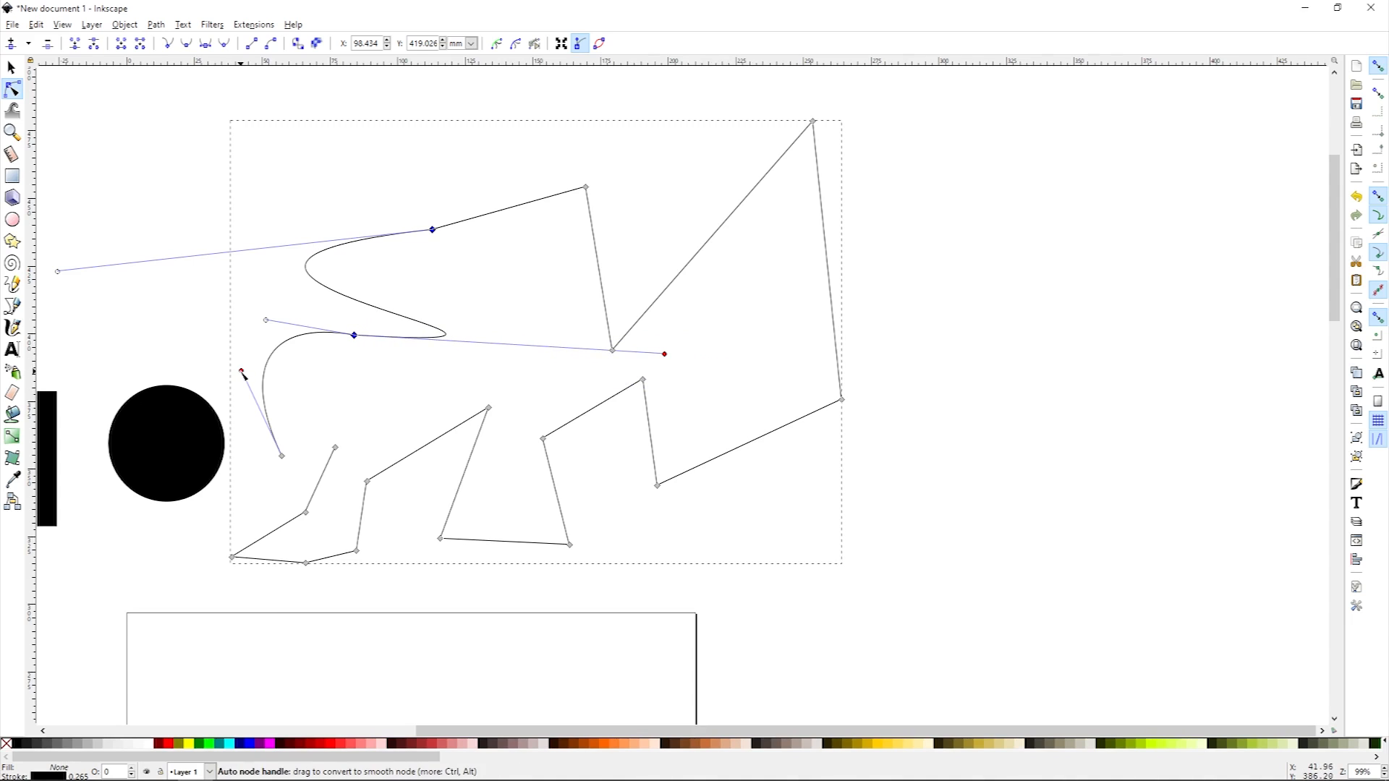
{"action": "left_click_drag", "start_coordinate": [664, 354], "coordinate": [538, 268]}
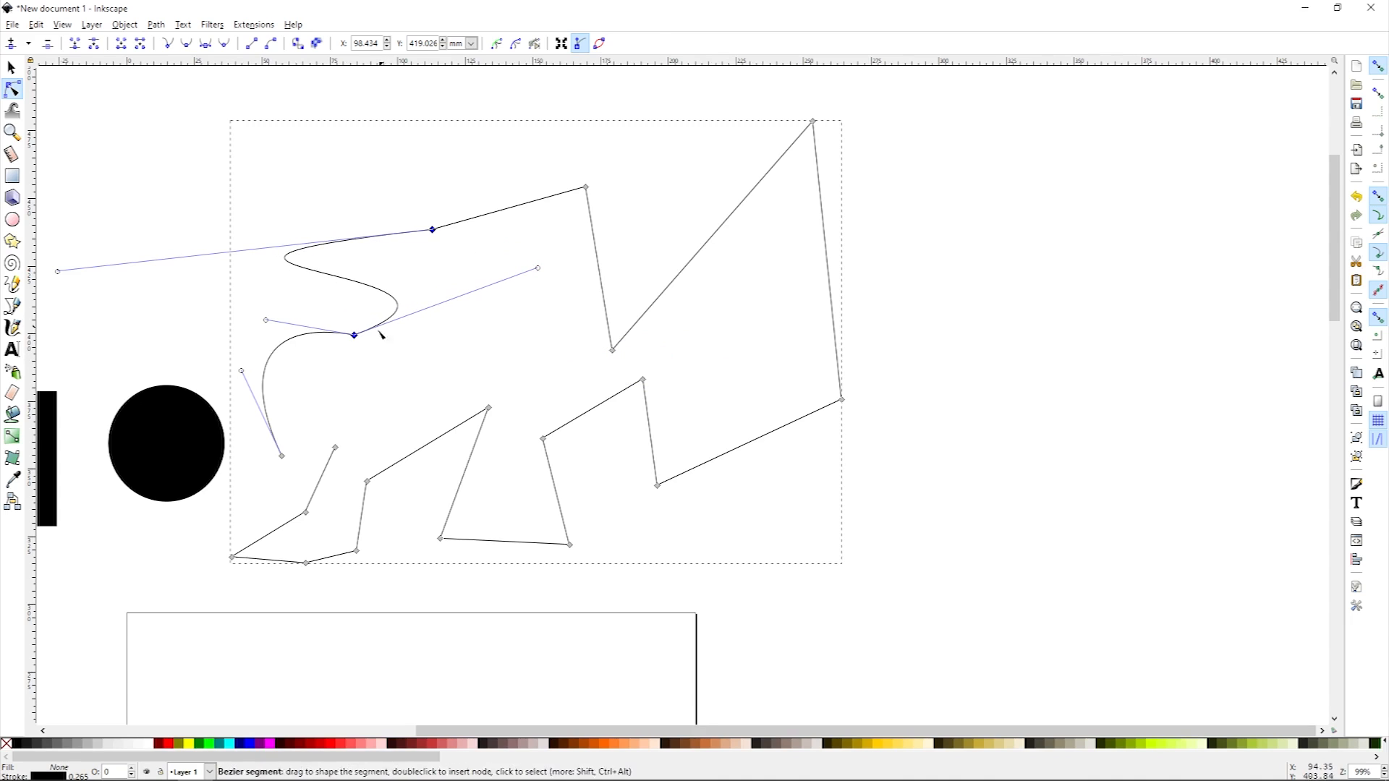
{"action": "left_click_drag", "start_coordinate": [539, 270], "coordinate": [522, 307]}
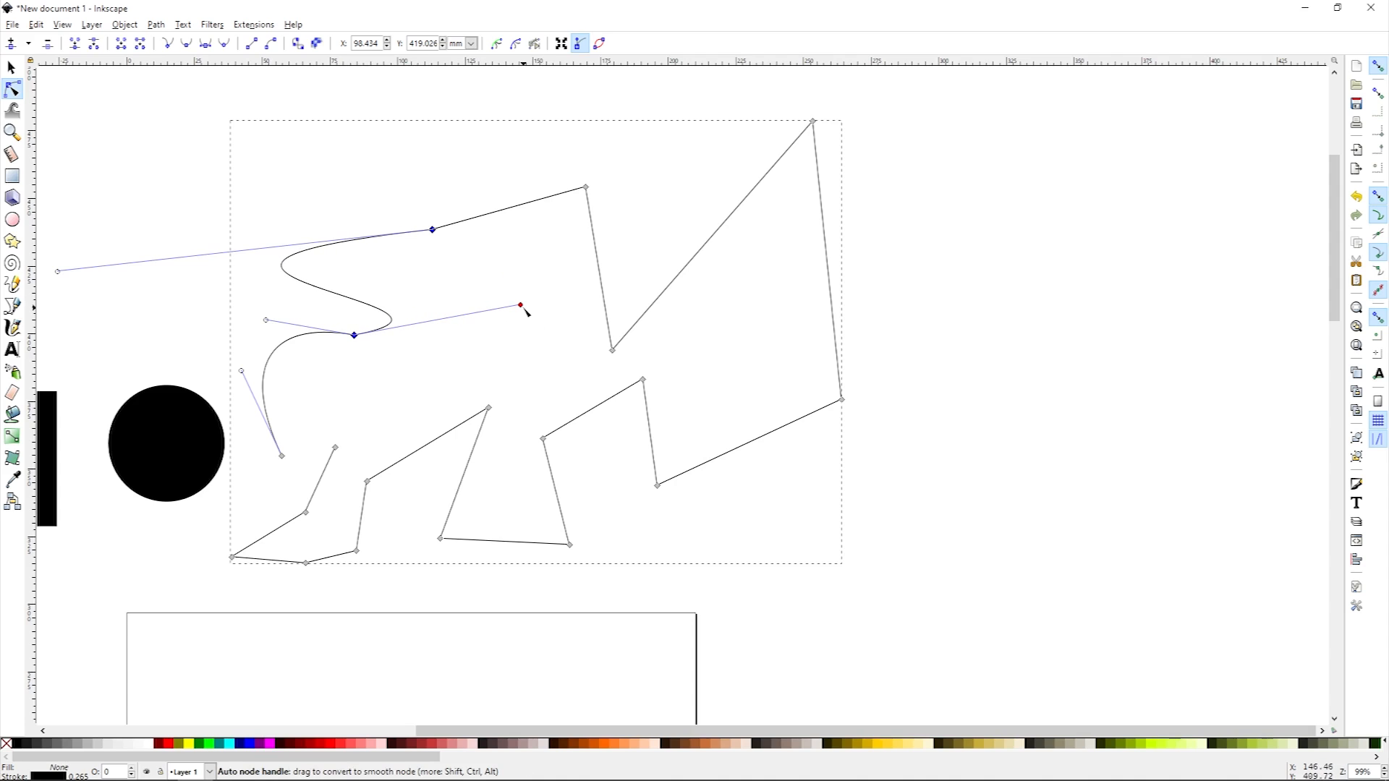
{"action": "left_click_drag", "start_coordinate": [524, 310], "coordinate": [553, 294]}
{"action": "left_click_drag", "start_coordinate": [59, 276], "coordinate": [309, 288]}
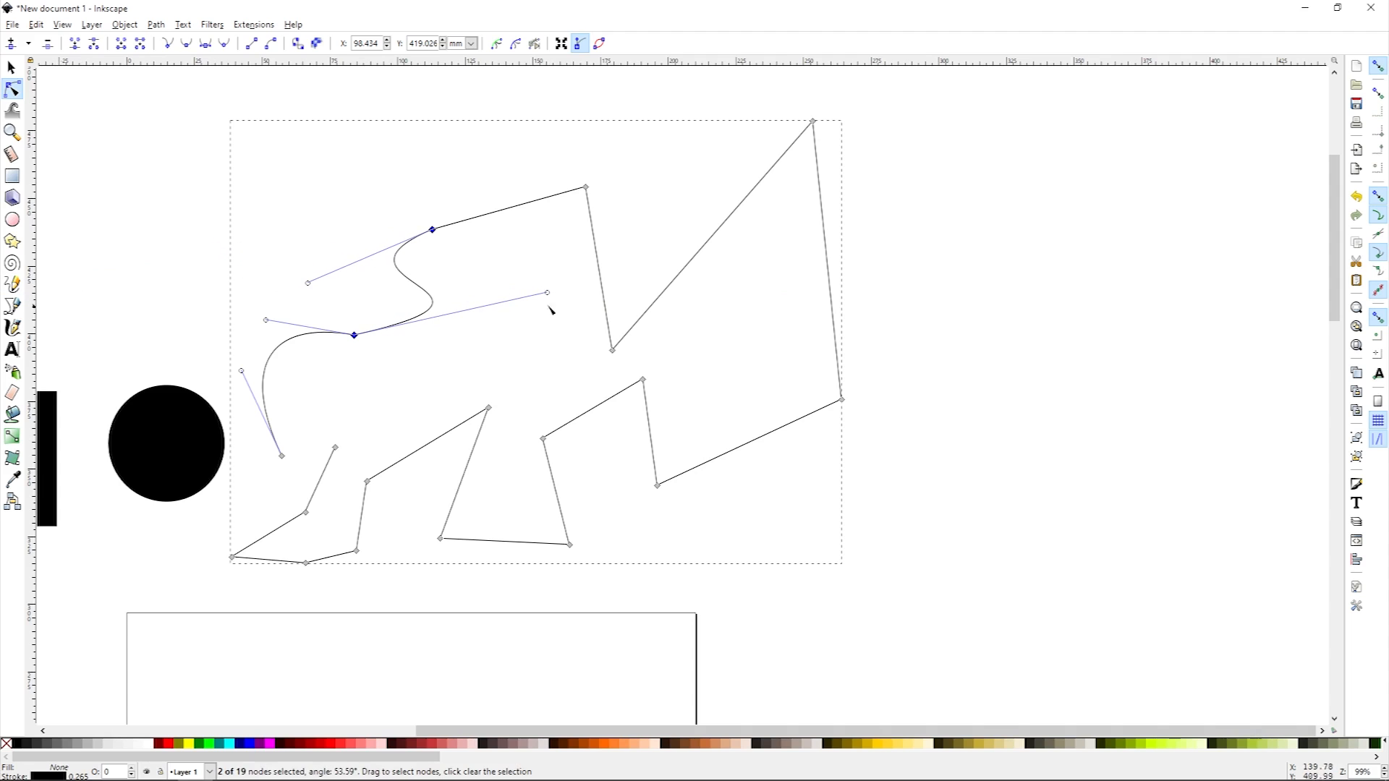
{"action": "left_click_drag", "start_coordinate": [548, 293], "coordinate": [414, 280]}
{"action": "left_click_drag", "start_coordinate": [308, 283], "coordinate": [411, 310]}
{"action": "left_click_drag", "start_coordinate": [406, 261], "coordinate": [444, 334]}
{"action": "left_click_drag", "start_coordinate": [614, 342], "coordinate": [566, 331]}
{"action": "left_click_drag", "start_coordinate": [376, 276], "coordinate": [340, 270]}
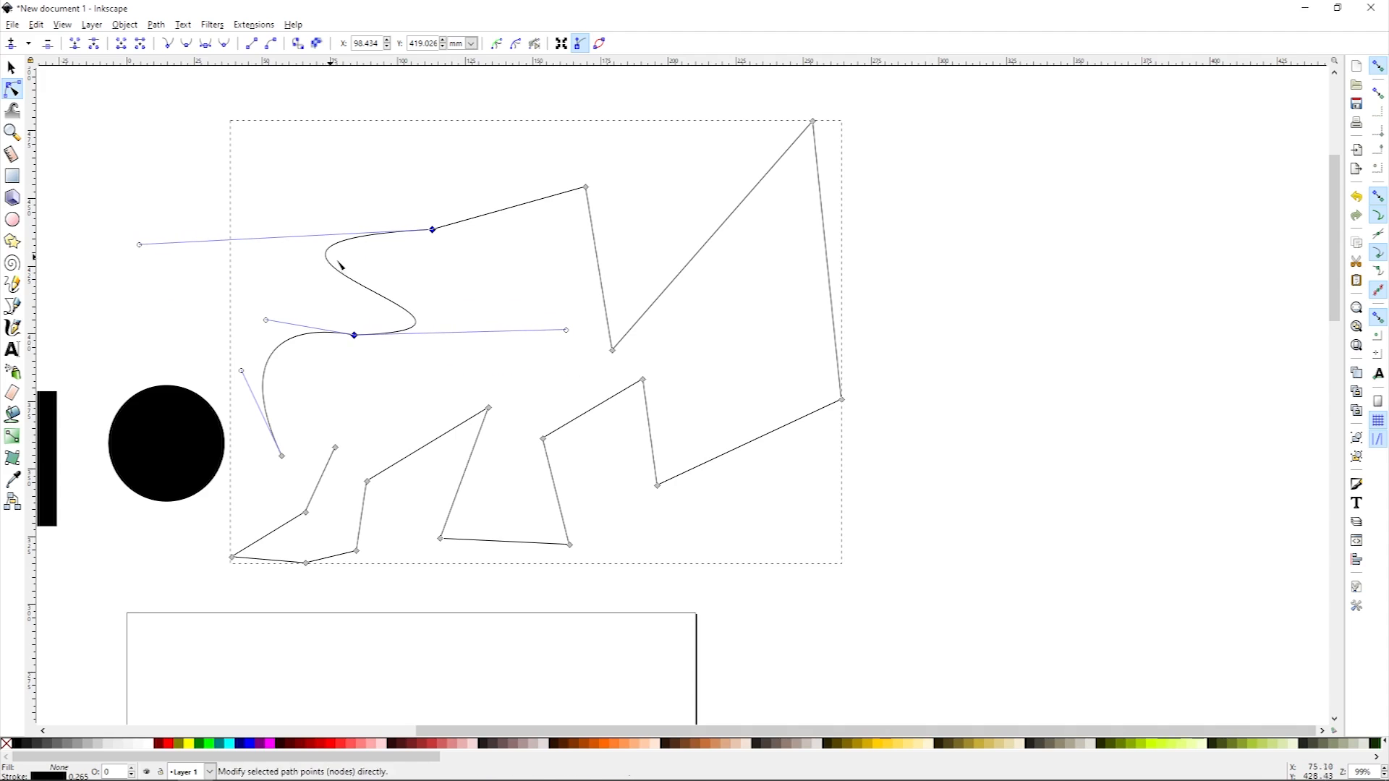
{"action": "left_click_drag", "start_coordinate": [141, 248], "coordinate": [174, 241]}
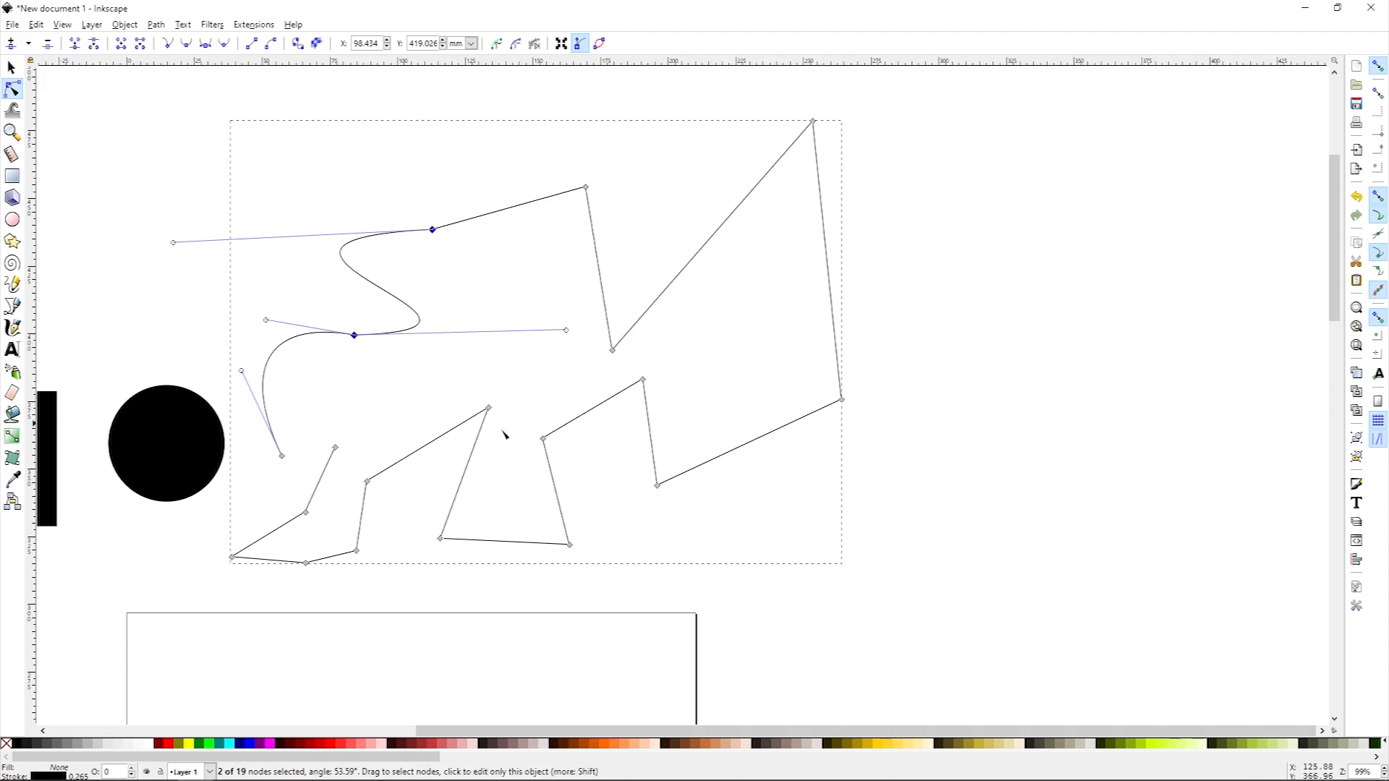
Step: Move the upper node of the S-curve up and to the right and smooth the curve with its handle
{"action": "left_click", "coordinate": [456, 279]}
{"action": "double_click", "coordinate": [432, 230]}
{"action": "left_click_drag", "start_coordinate": [433, 229], "coordinate": [504, 194]}
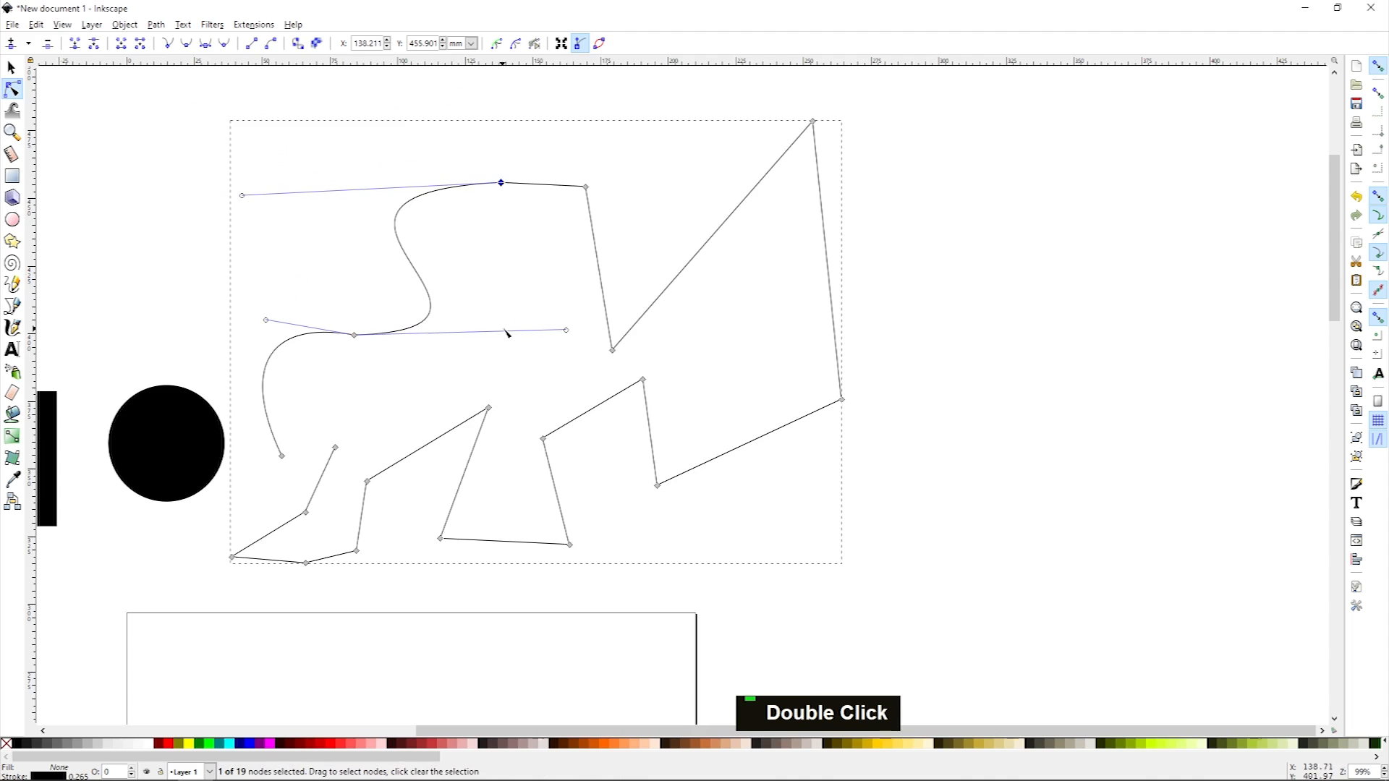
{"action": "left_click_drag", "start_coordinate": [573, 332], "coordinate": [413, 272]}
{"action": "left_click", "coordinate": [407, 373]}
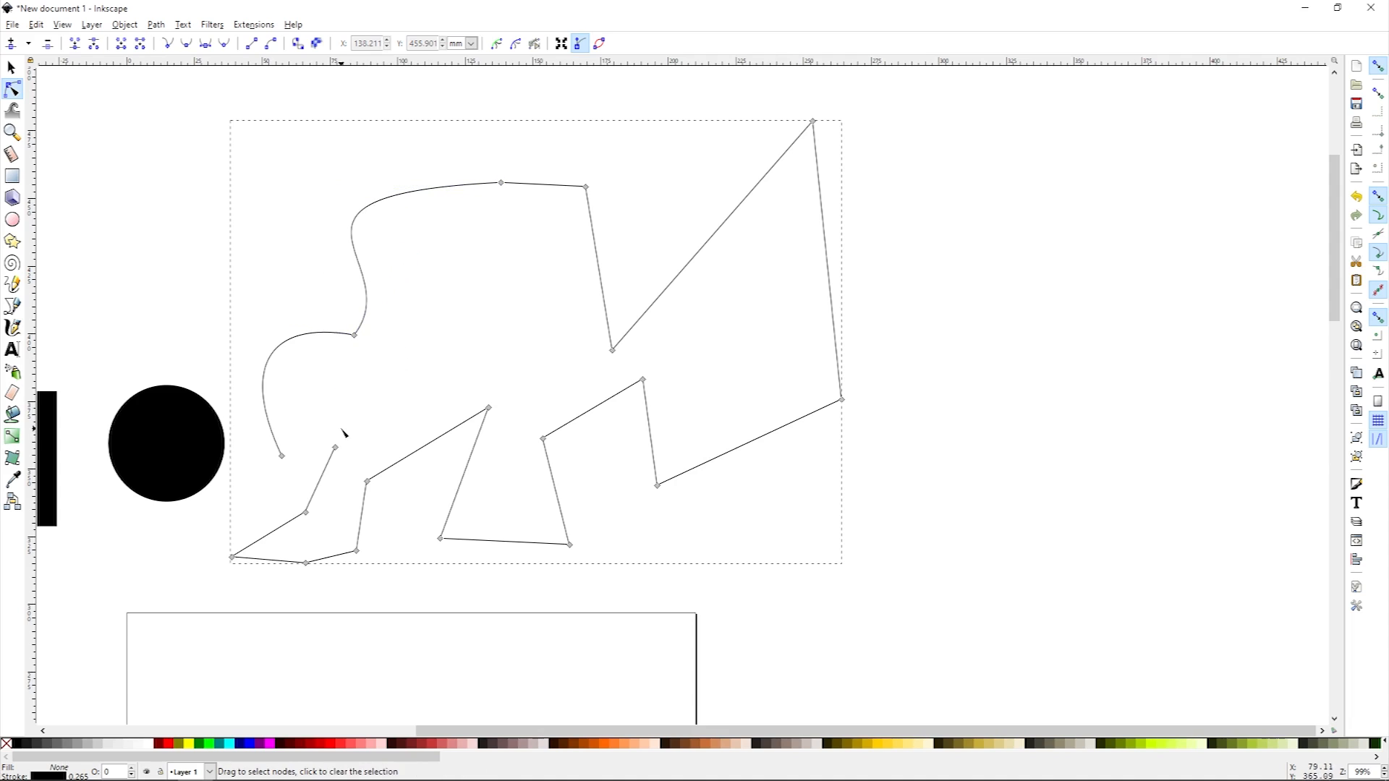
{"action": "middle_click", "coordinate": [458, 406]}
{"action": "left_click", "coordinate": [11, 349]}
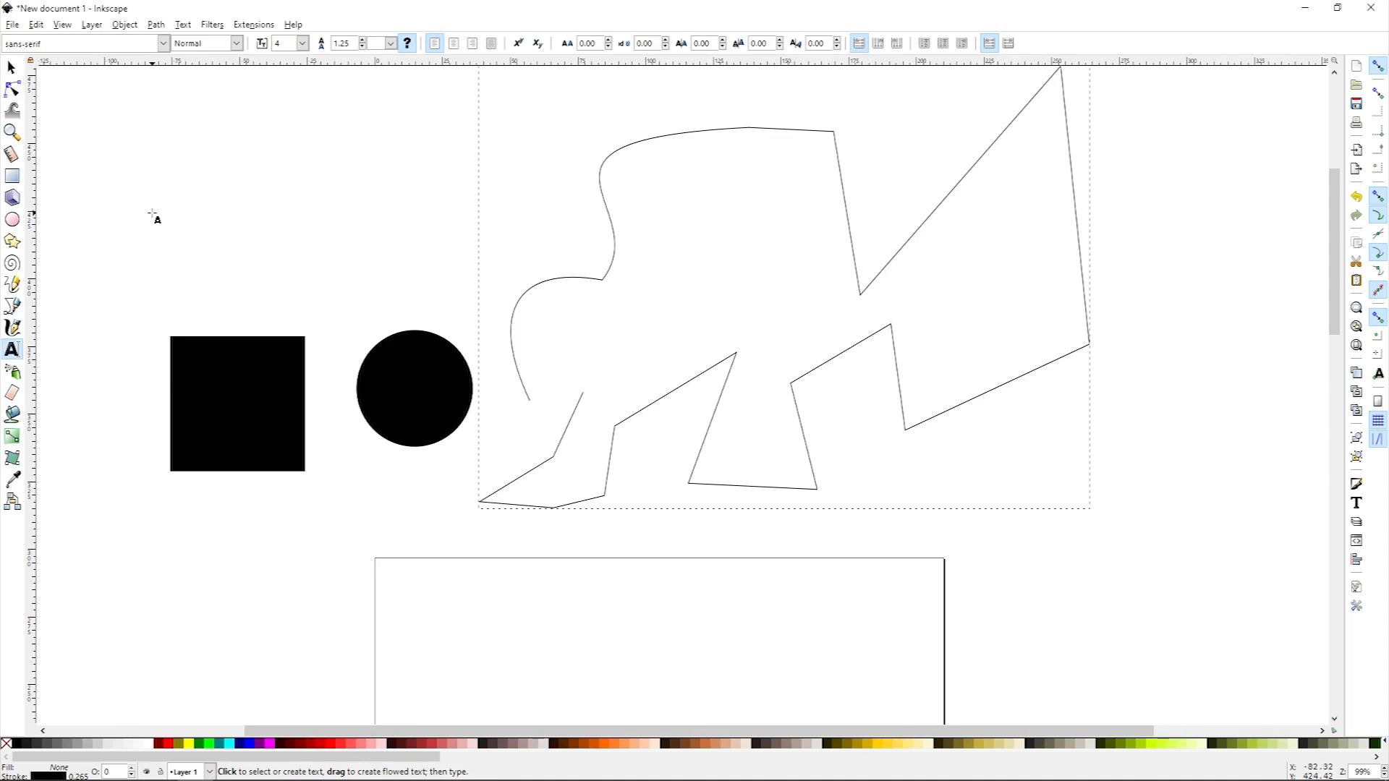
{"action": "left_click", "coordinate": [152, 214]}
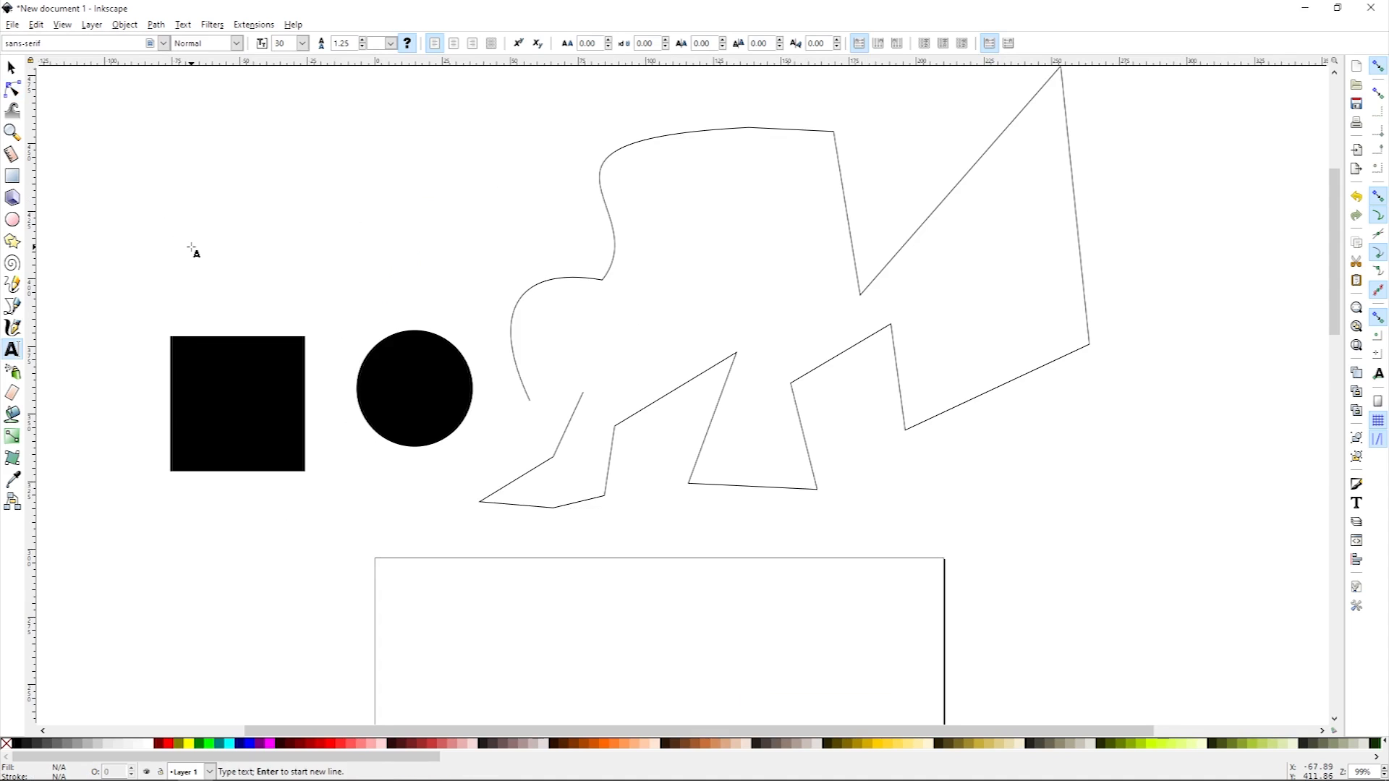
{"action": "type", "text": "Name"}
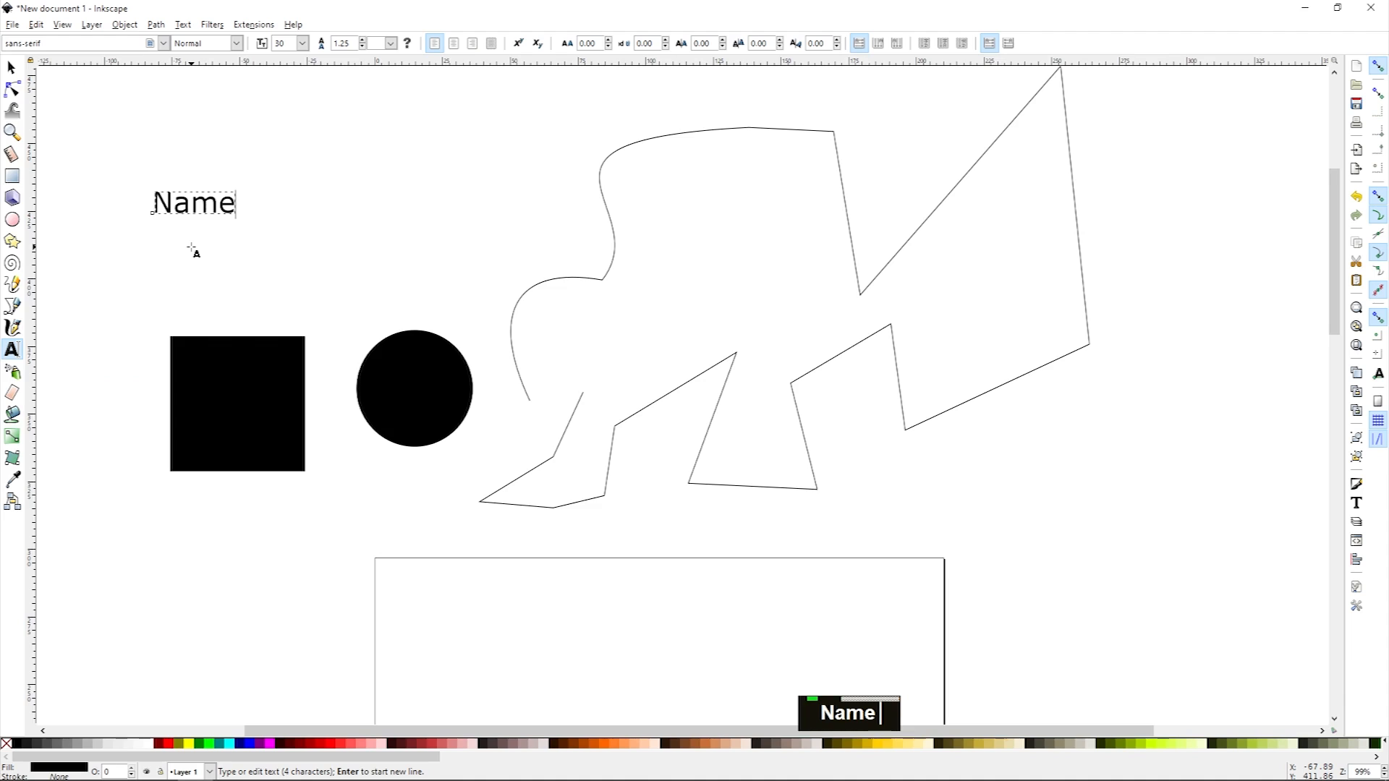
{"action": "key", "text": "ctrl+a"}
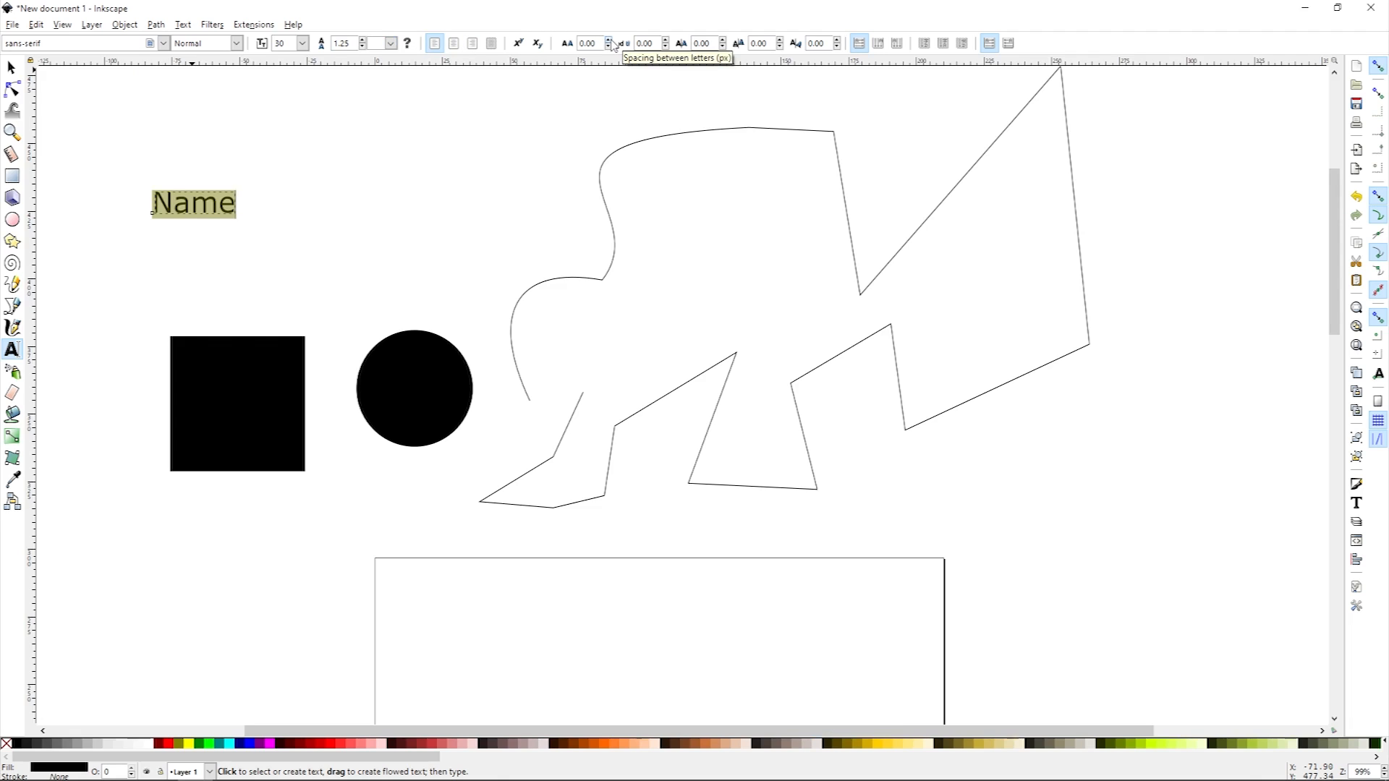
{"action": "key", "text": "ctrl+z"}
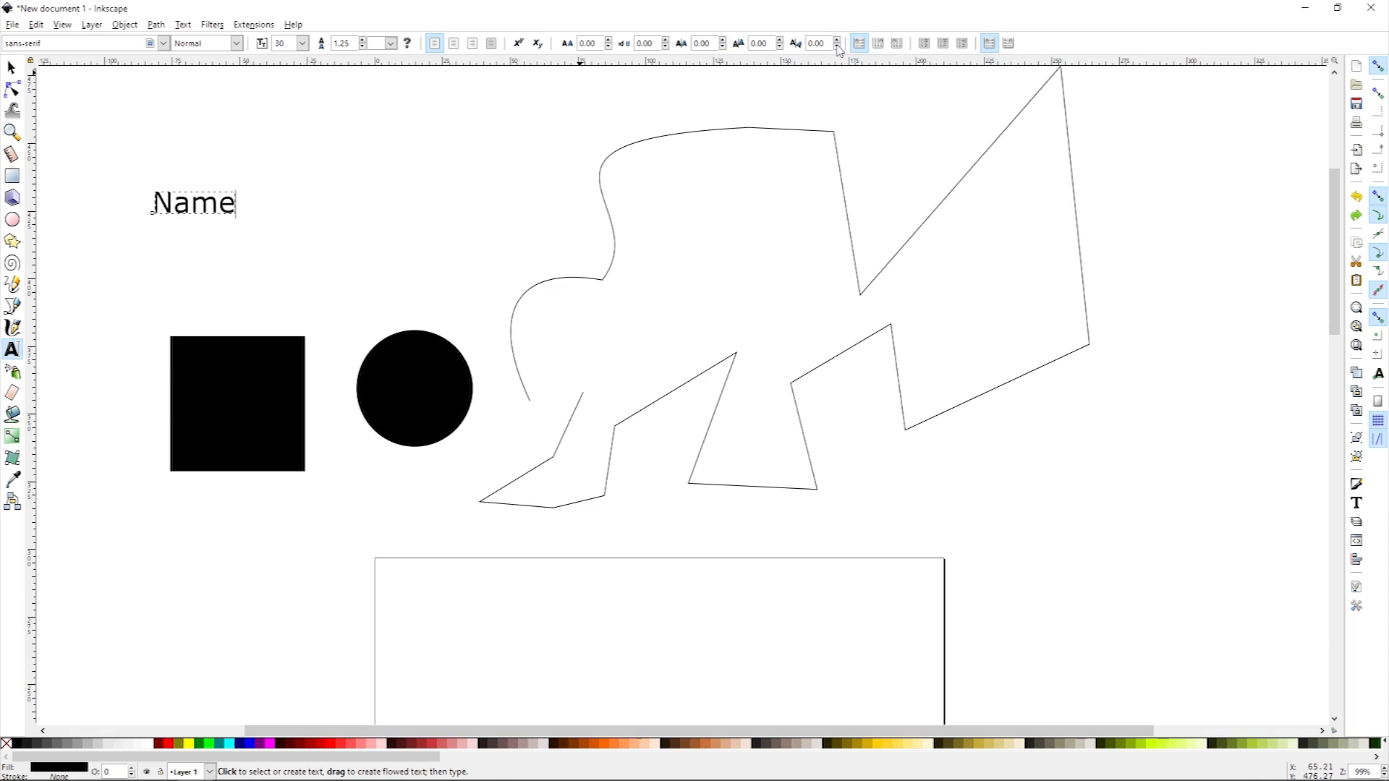
{"action": "left_click", "coordinate": [12, 67]}
{"action": "key", "text": "Delete"}
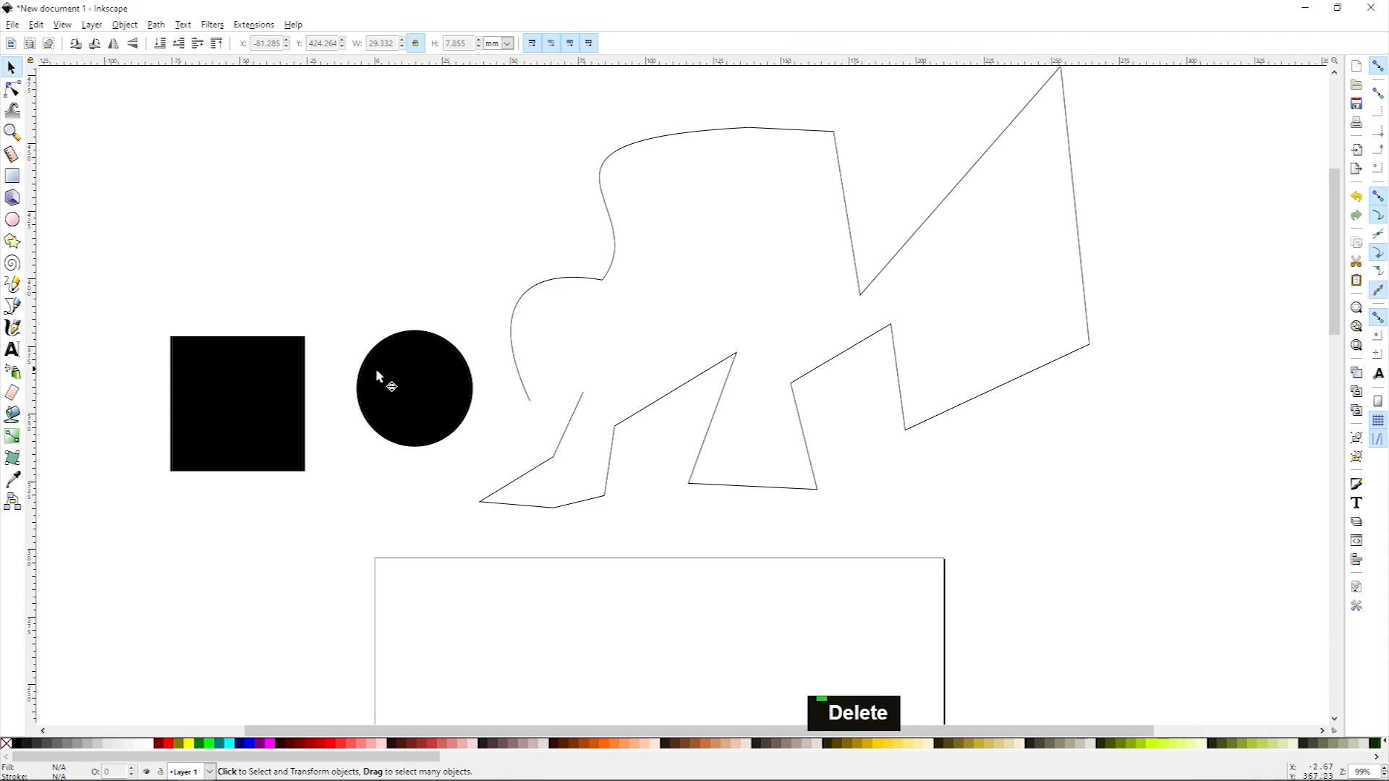
Step: Try several swatch fill colours on the circle, then set its fill to white and its stroke to yellow
{"action": "left_click_drag", "start_coordinate": [399, 380], "coordinate": [336, 388]}
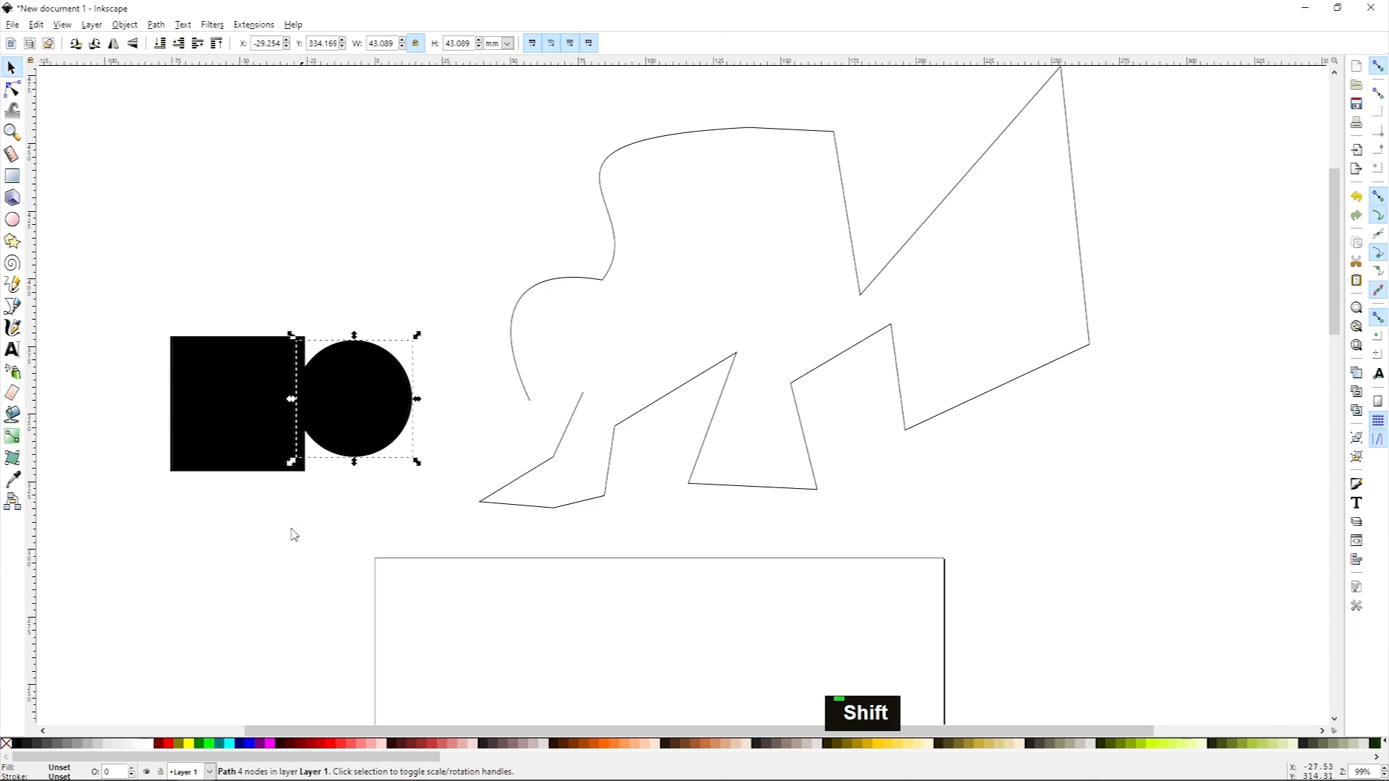
{"action": "left_click_drag", "start_coordinate": [356, 396], "coordinate": [412, 387]}
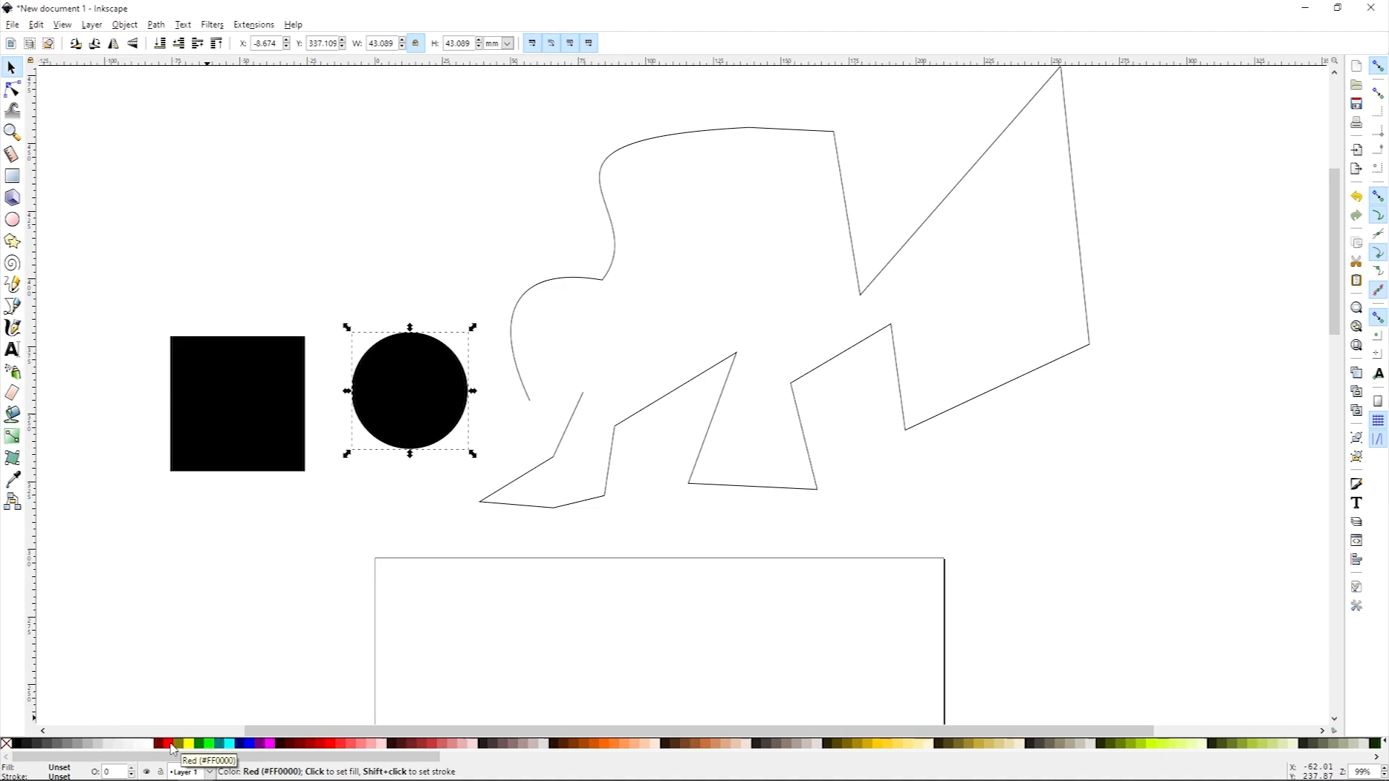
{"action": "key", "text": "shift"}
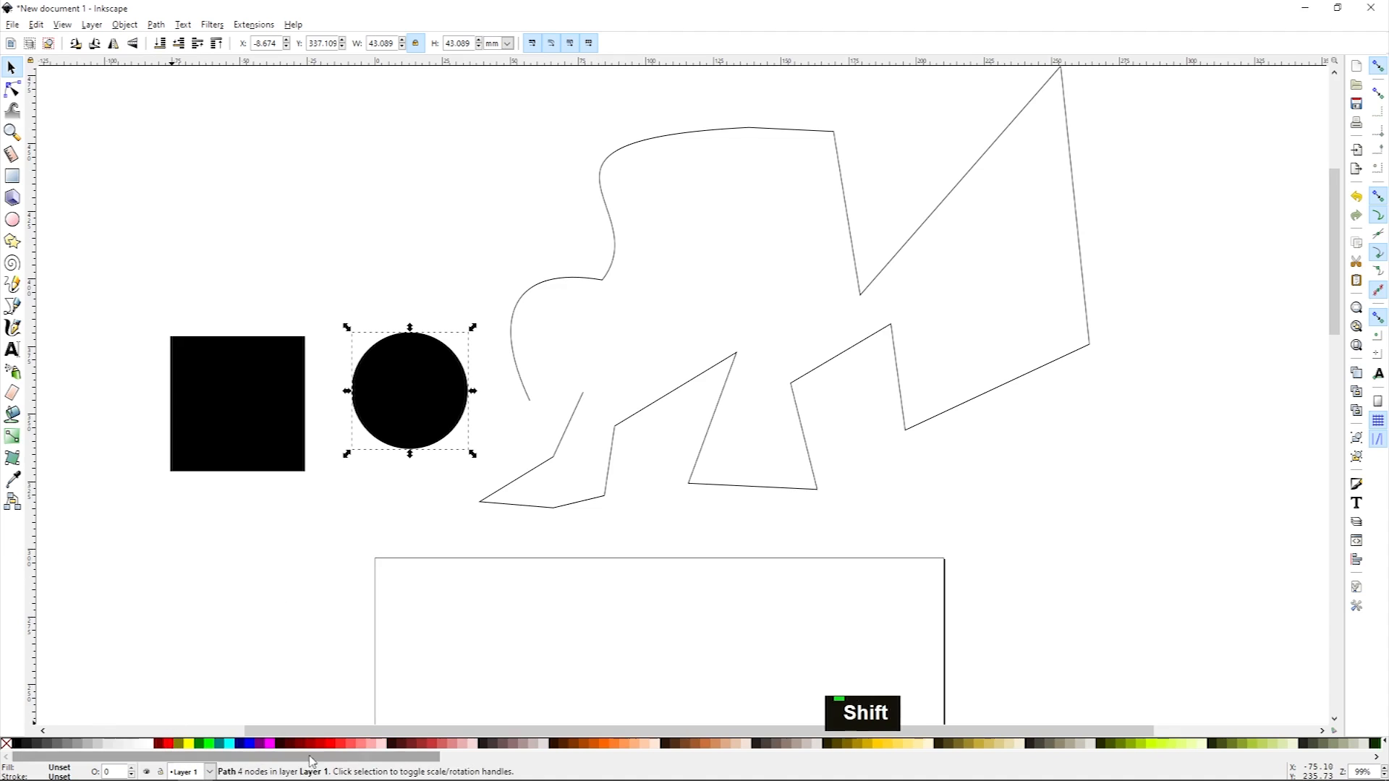
{"action": "left_click", "coordinate": [206, 746]}
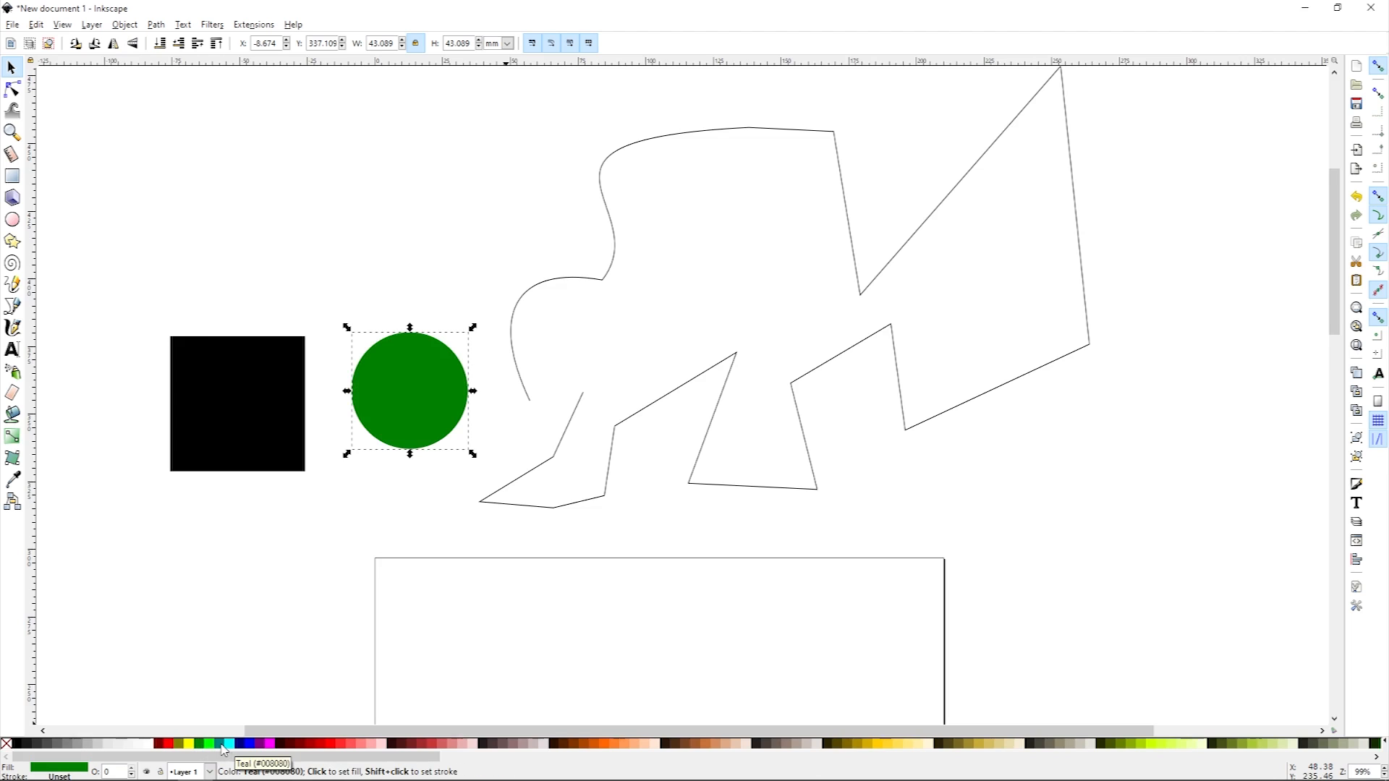
{"action": "left_click", "coordinate": [223, 745]}
{"action": "left_click", "coordinate": [233, 746]}
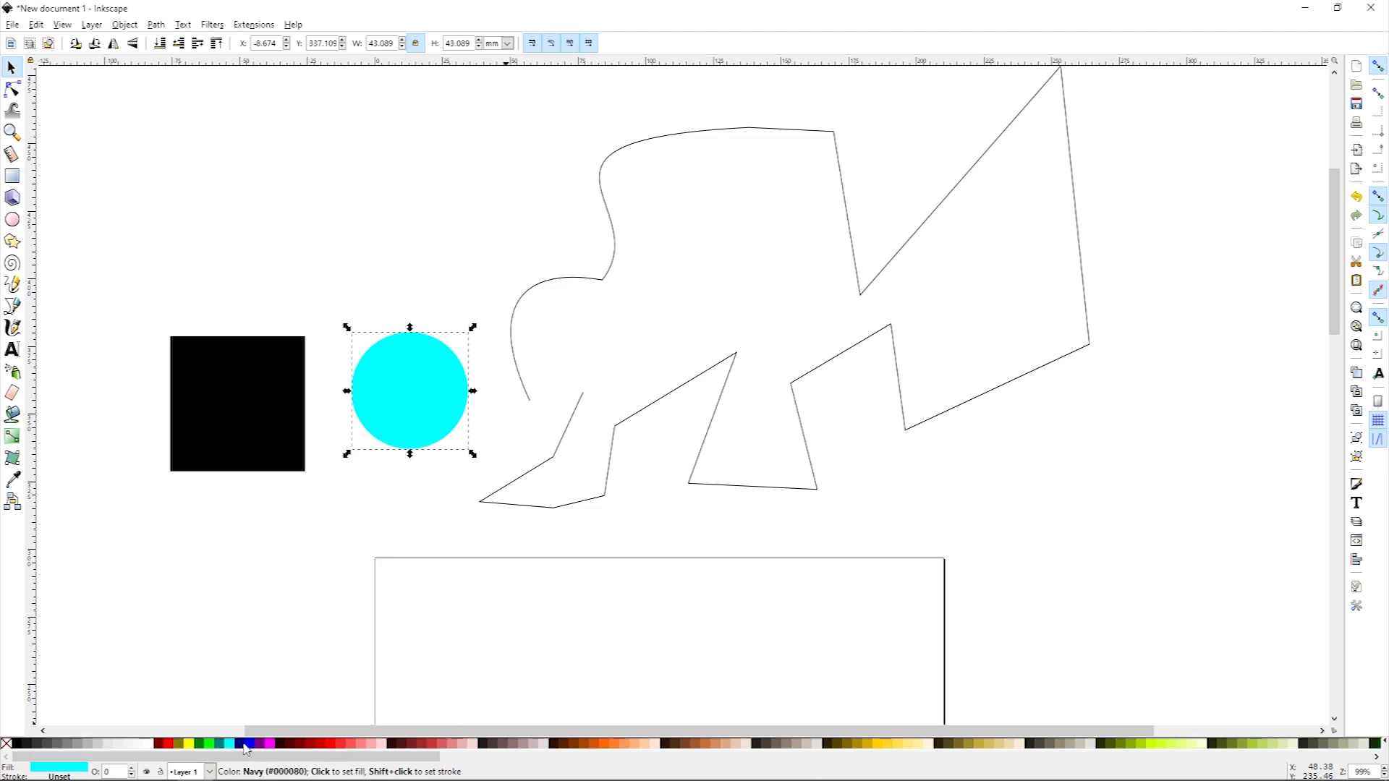
{"action": "left_click", "coordinate": [247, 745]}
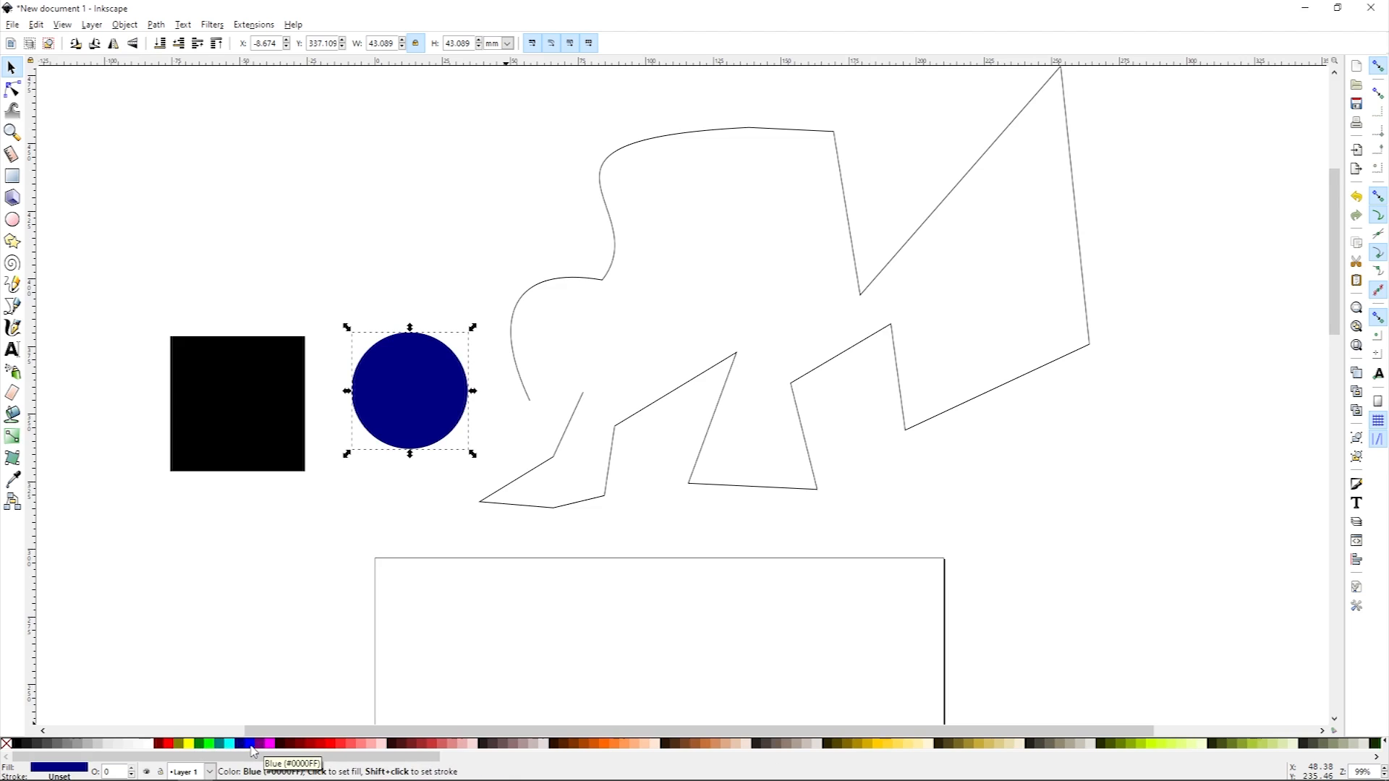
{"action": "left_click", "coordinate": [253, 745]}
{"action": "left_click", "coordinate": [269, 744]}
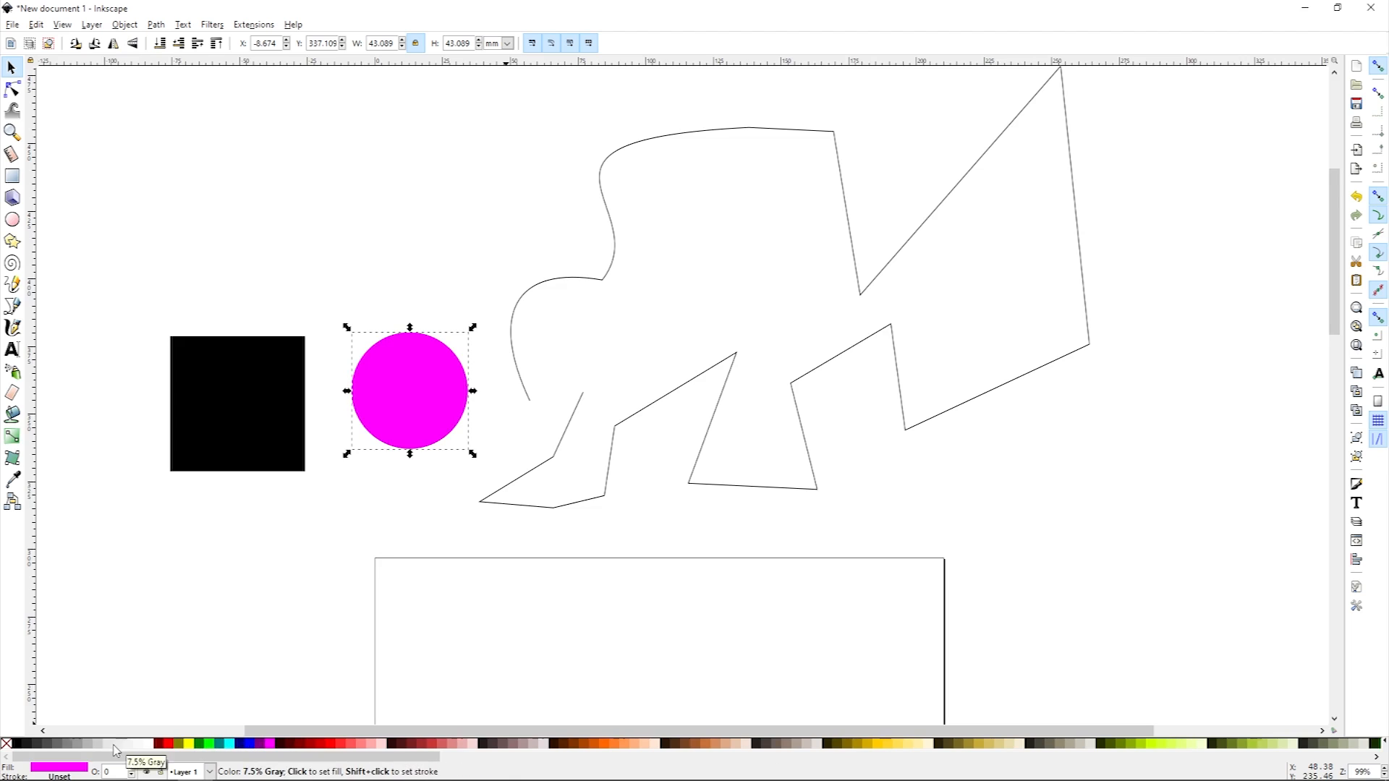
{"action": "left_click", "coordinate": [151, 745]}
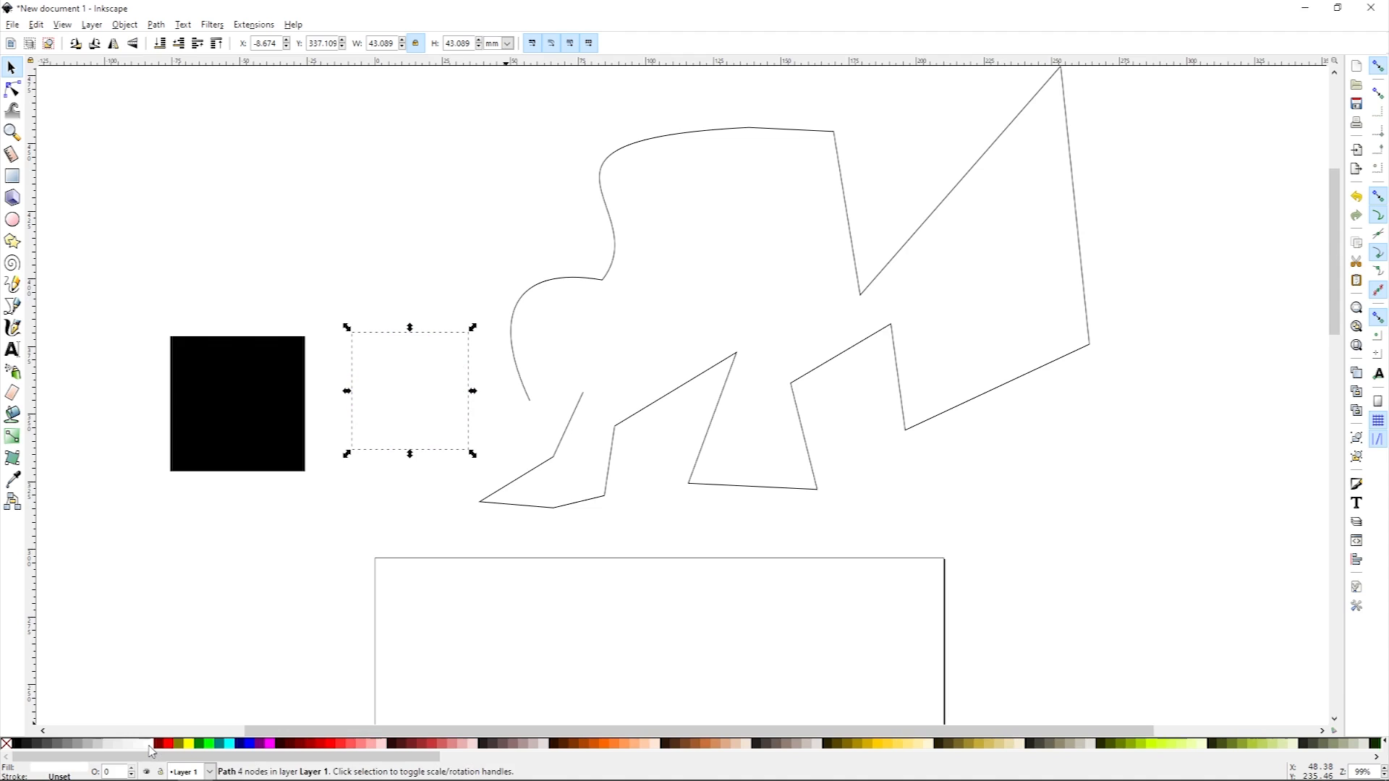
{"action": "key", "text": "shift"}
{"action": "left_click", "coordinate": [190, 745], "text": "shift"}
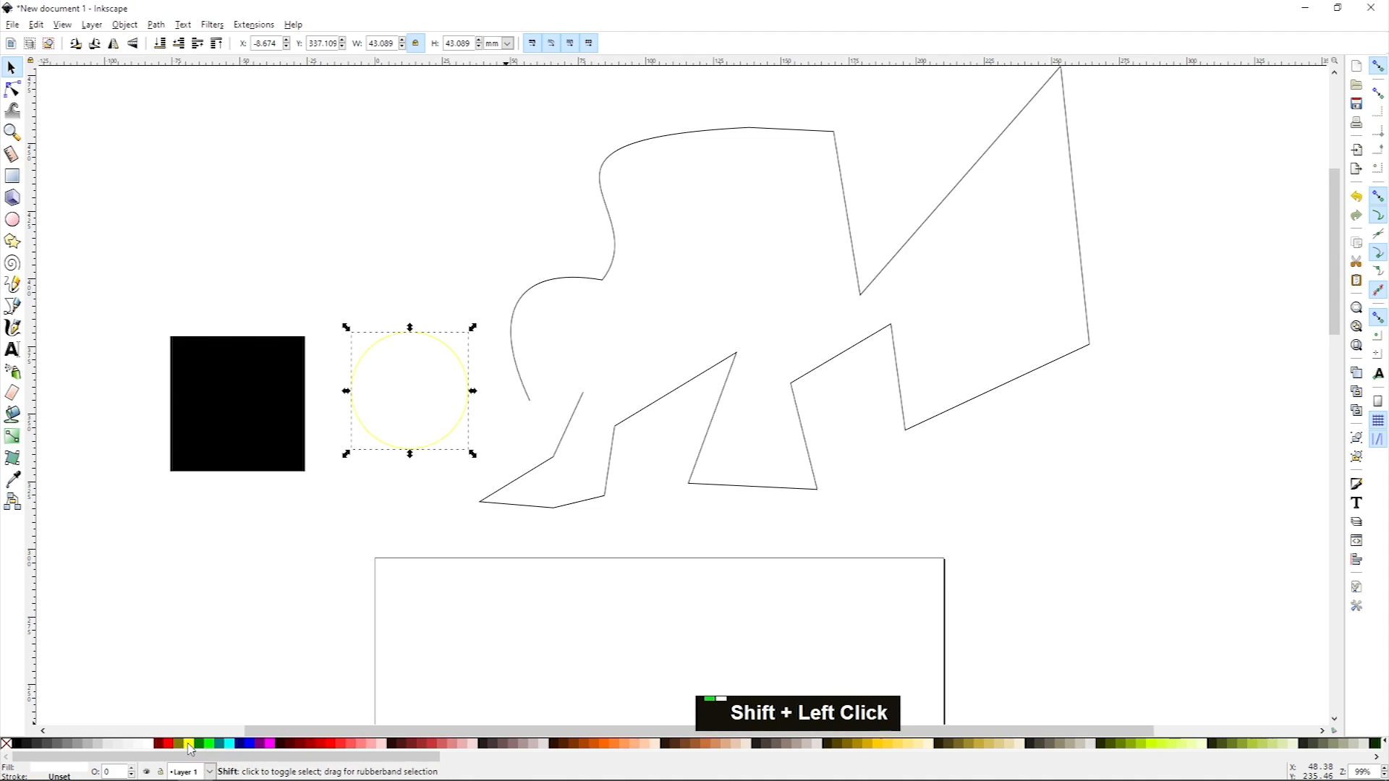
Step: Try several stroke colours on the circle, then remove both its fill and stroke
{"action": "left_click", "coordinate": [210, 745], "text": "shift"}
{"action": "left_click", "coordinate": [164, 745], "text": "shift"}
{"action": "left_click", "coordinate": [272, 745], "text": "shift"}
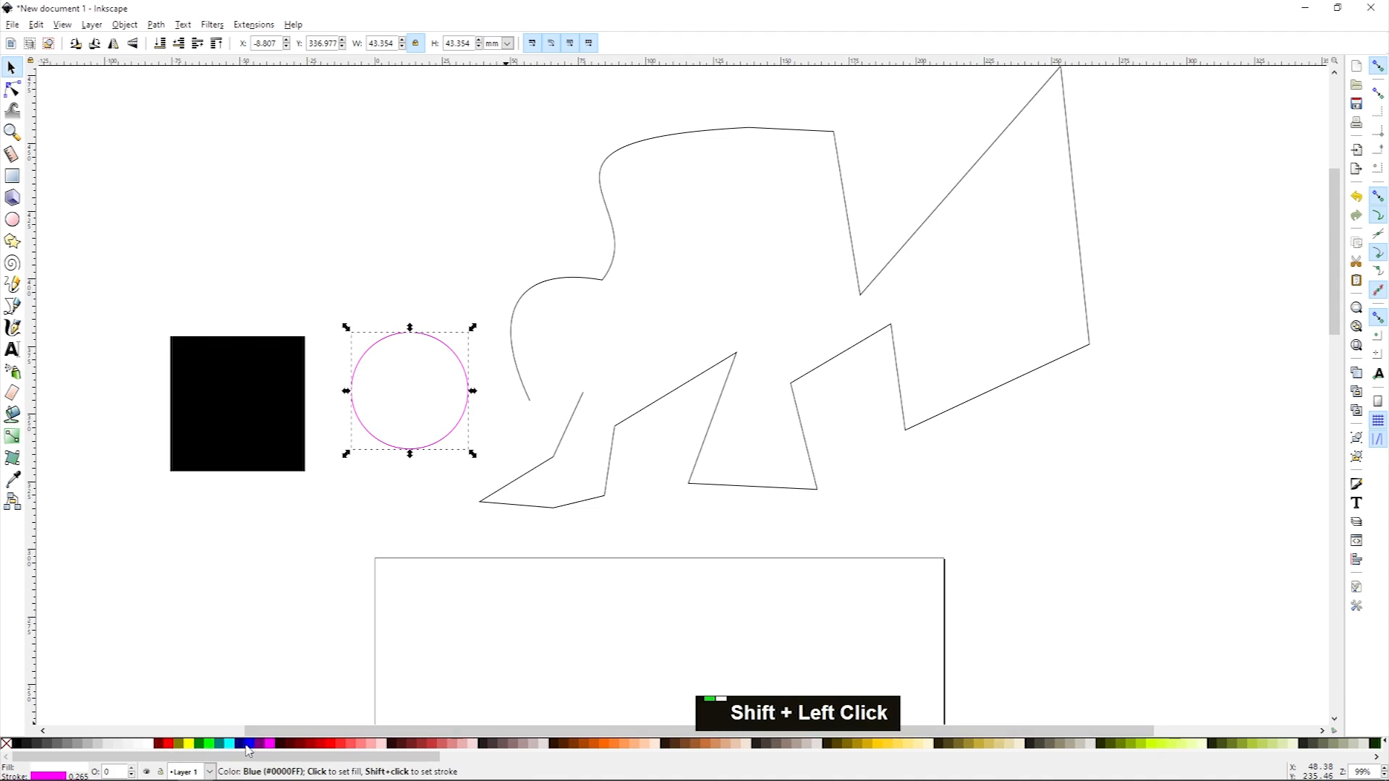
{"action": "left_click", "coordinate": [243, 746], "text": "shift"}
{"action": "left_click", "coordinate": [347, 745], "text": "shift"}
{"action": "left_click", "coordinate": [349, 746], "text": "shift"}
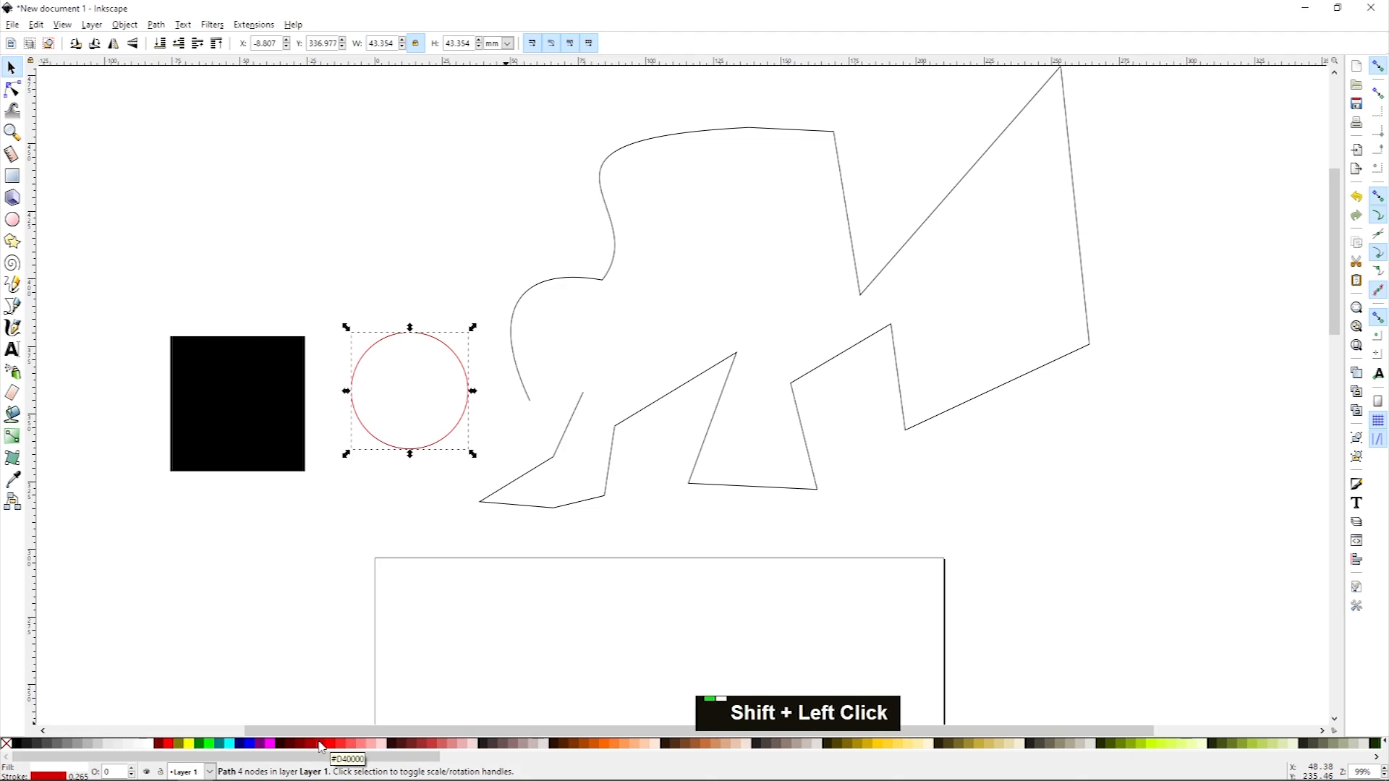
{"action": "left_click", "coordinate": [7, 744], "text": "shift"}
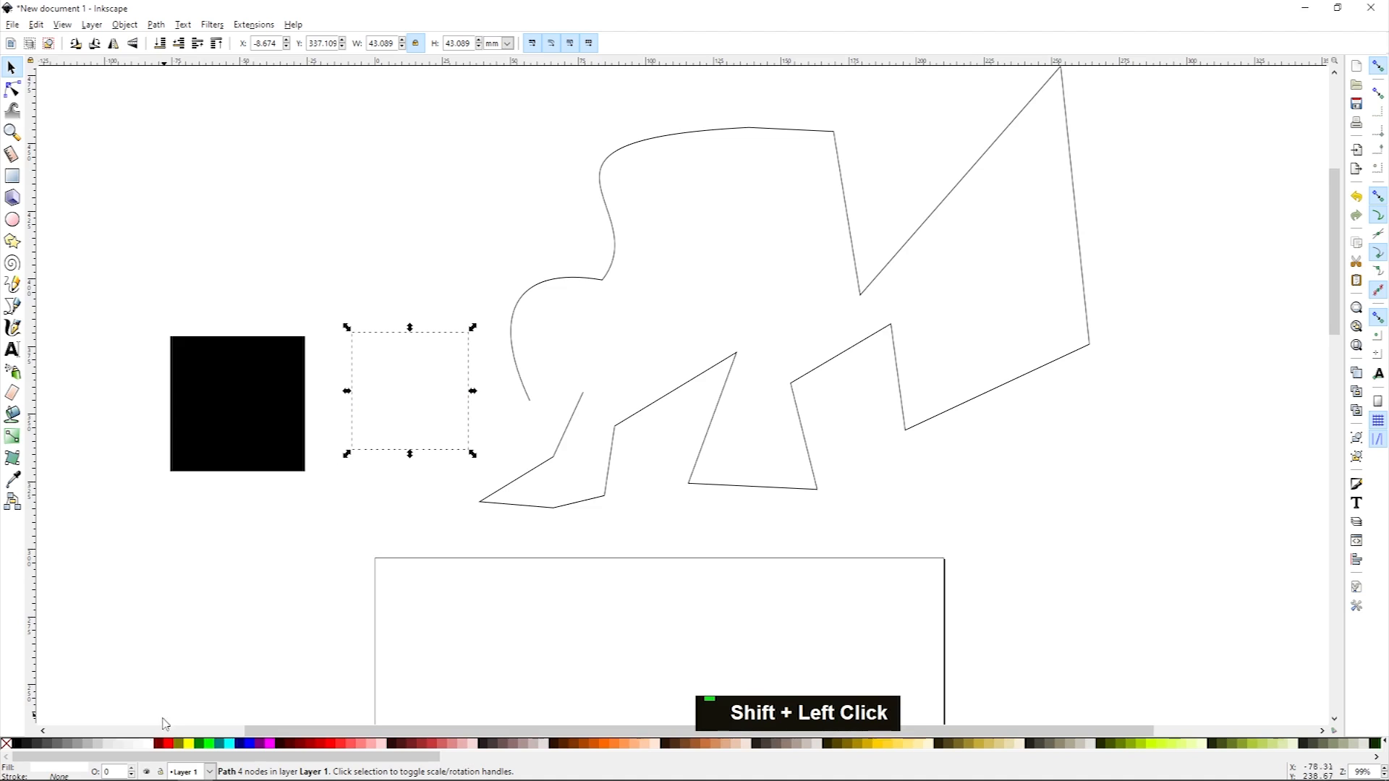
Step: Fill the circle with teal and try magenta, blue and black stroke colours on it
{"action": "left_click", "coordinate": [190, 744]}
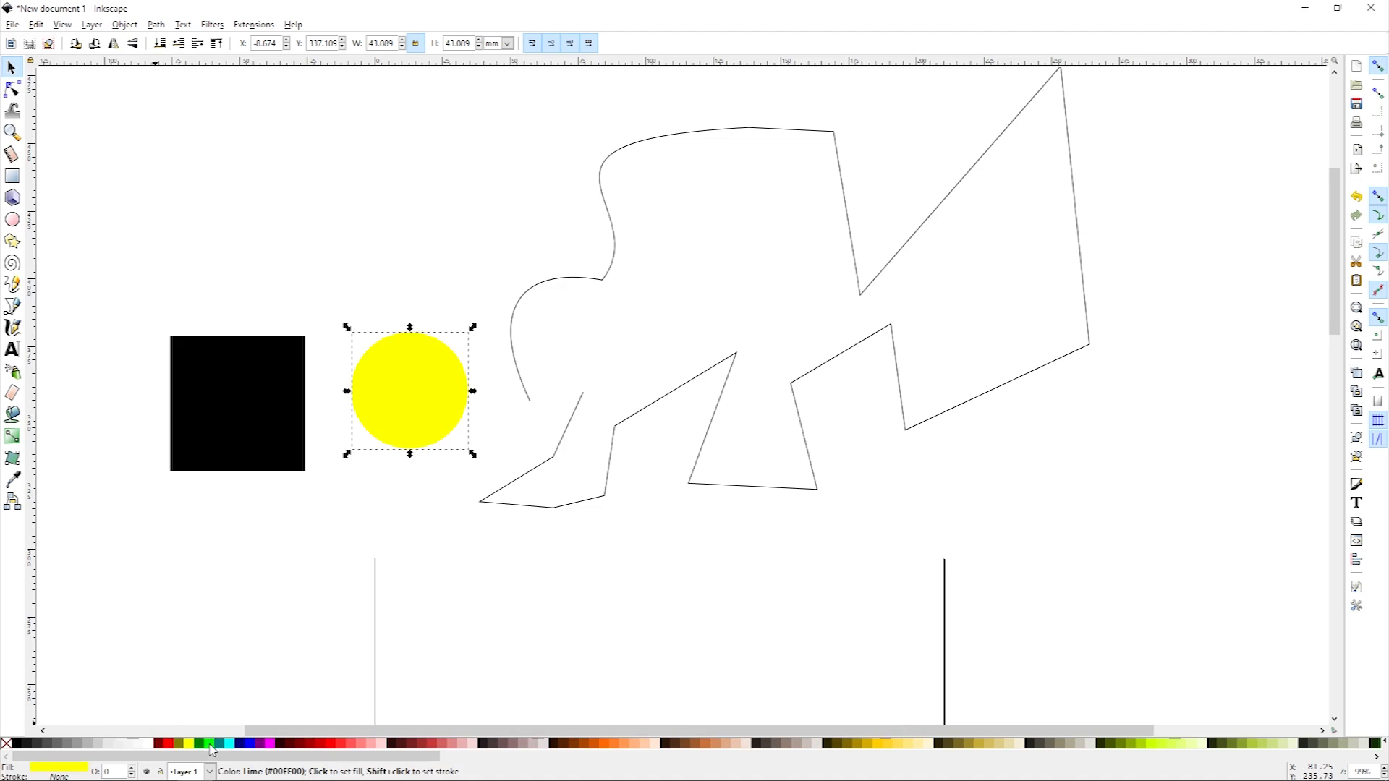
{"action": "left_click", "coordinate": [223, 746]}
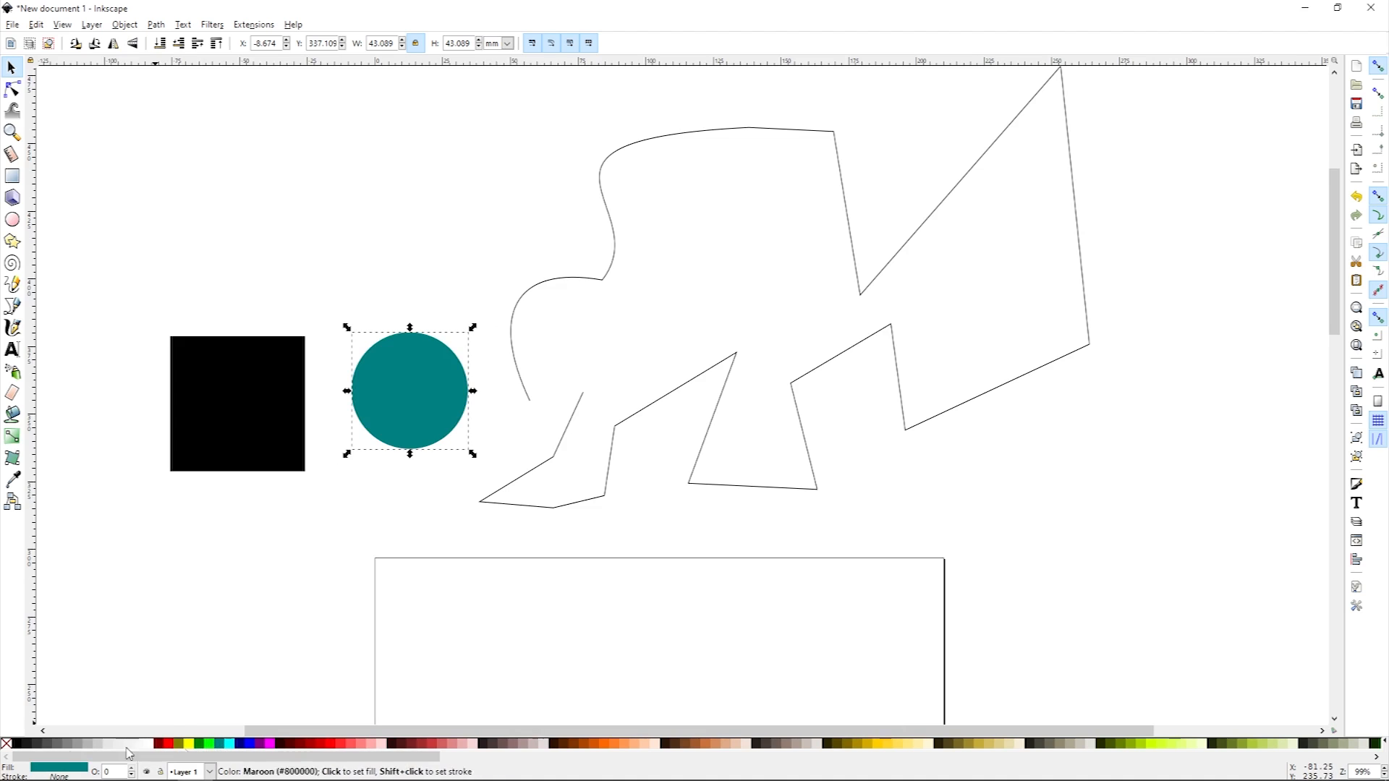
{"action": "left_click", "coordinate": [271, 744], "text": "shift"}
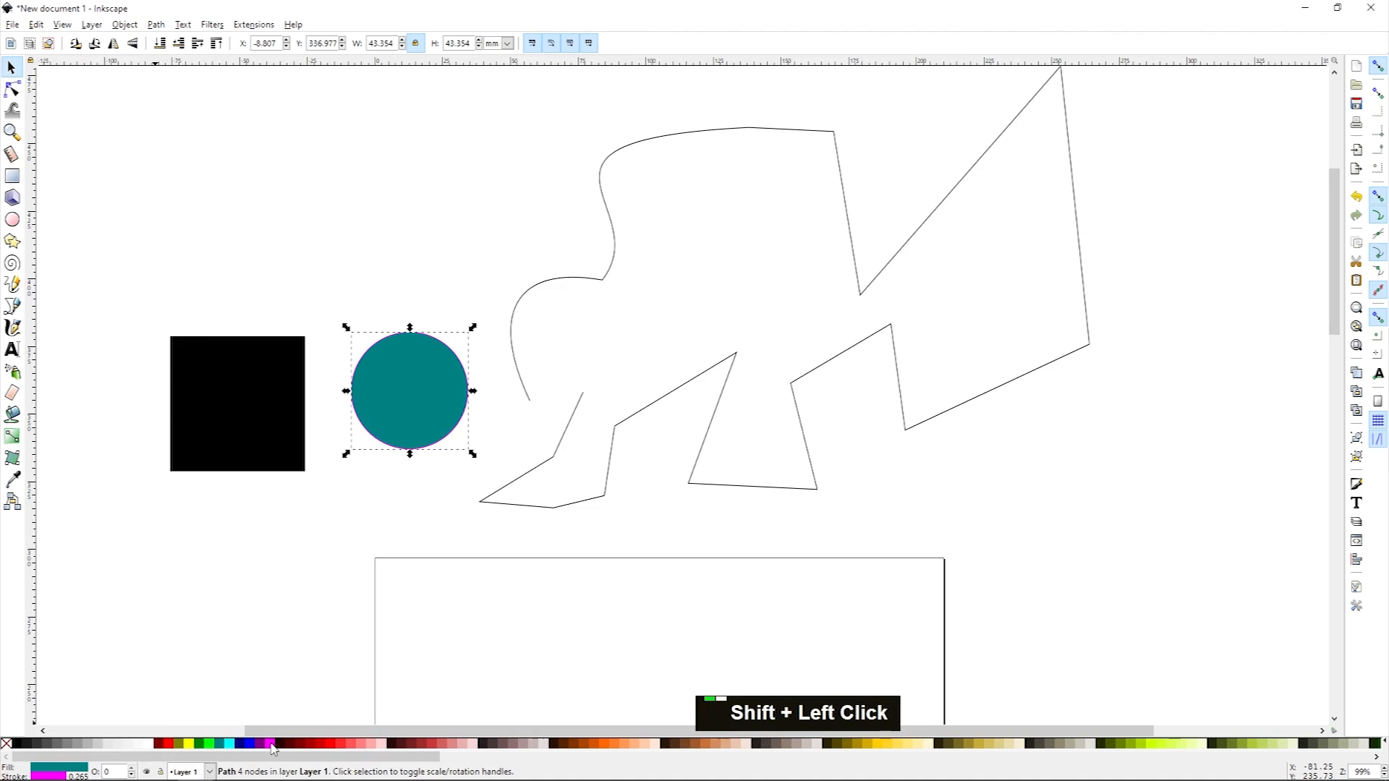
{"action": "scroll", "coordinate": [391, 382], "scroll_direction": "up", "scroll_amount": 3, "text": "ctrl"}
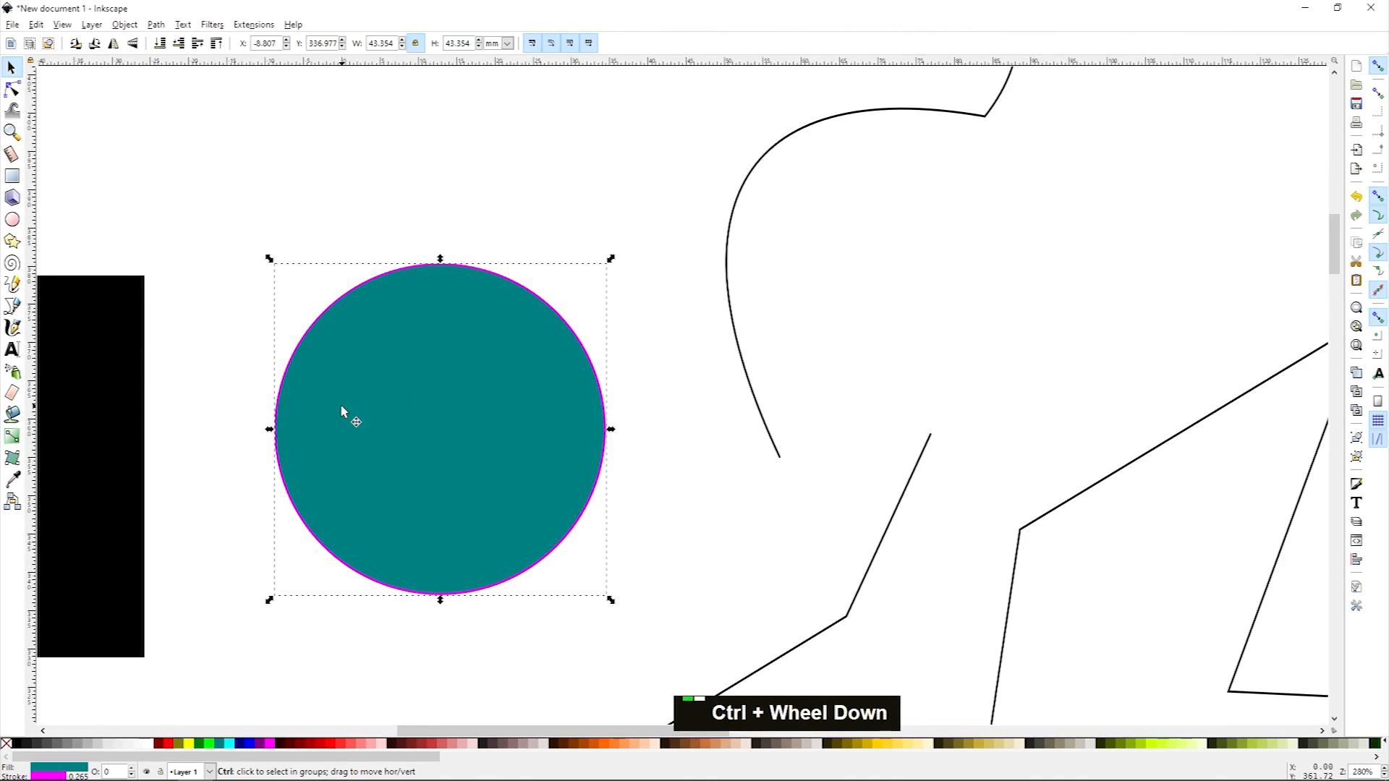
{"action": "scroll", "coordinate": [342, 406], "scroll_direction": "up", "scroll_amount": 1, "text": "ctrl"}
{"action": "left_click", "coordinate": [253, 744], "text": "shift"}
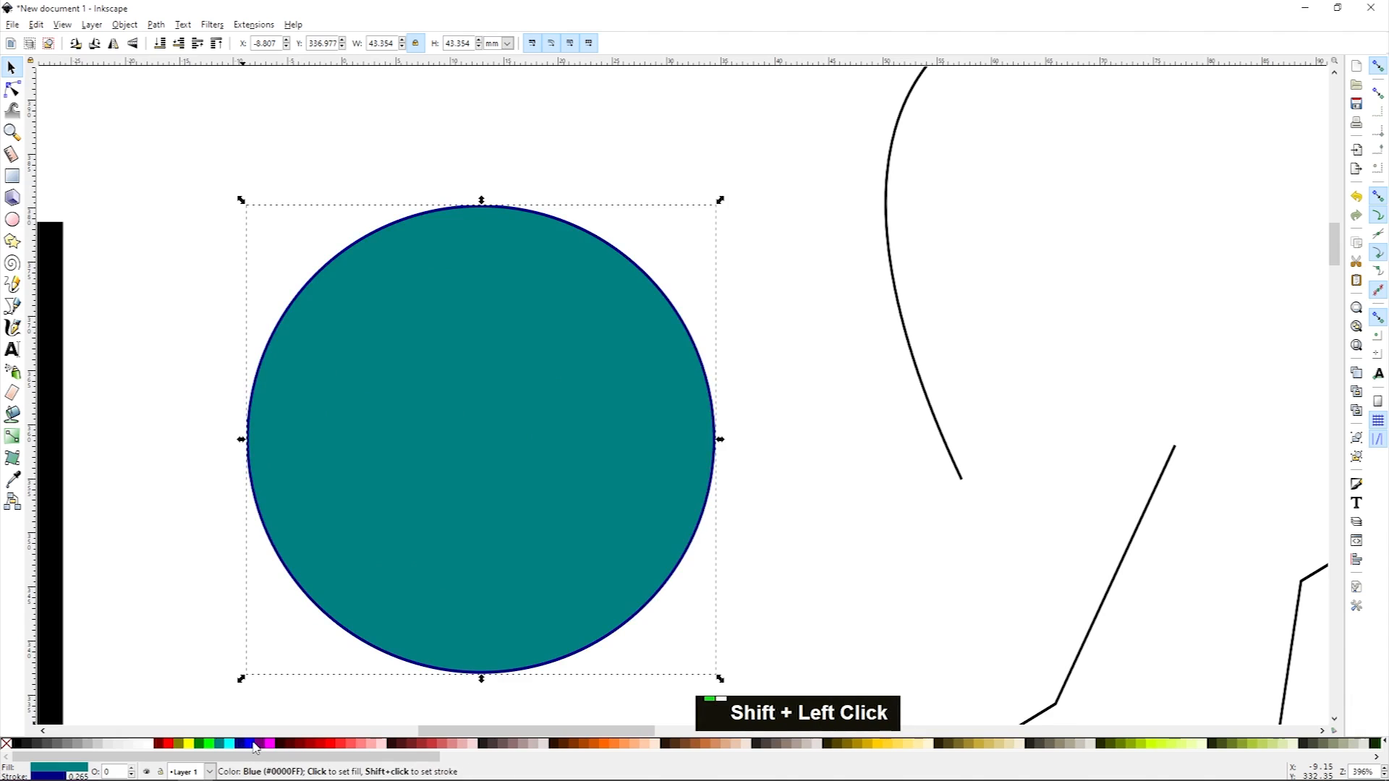
{"action": "left_click", "coordinate": [281, 745], "text": "shift"}
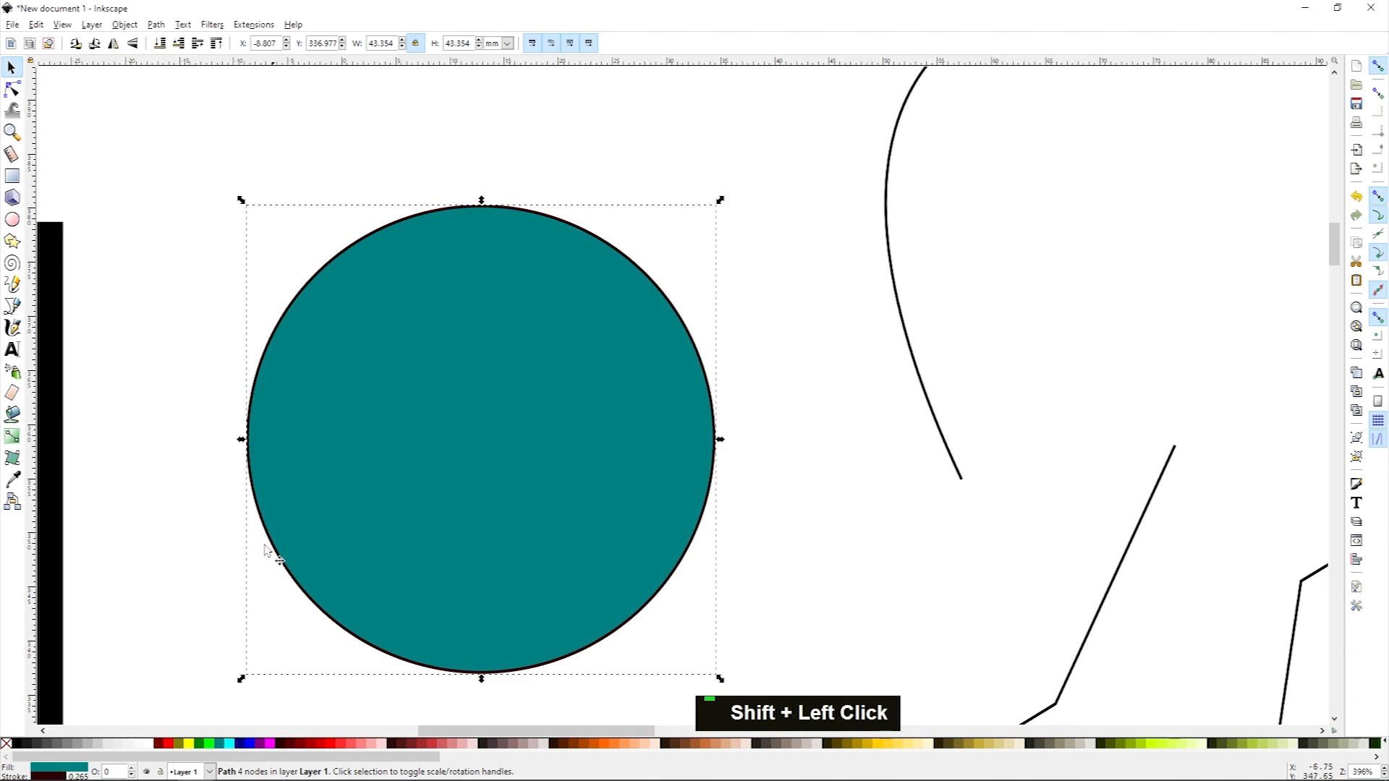
Step: Open the Fill and Stroke dialog and inspect the circle's fill and stroke paint settings
{"action": "scroll", "coordinate": [265, 546], "scroll_direction": "down", "scroll_amount": 4, "text": "ctrl"}
{"action": "middle_click", "coordinate": [340, 412]}
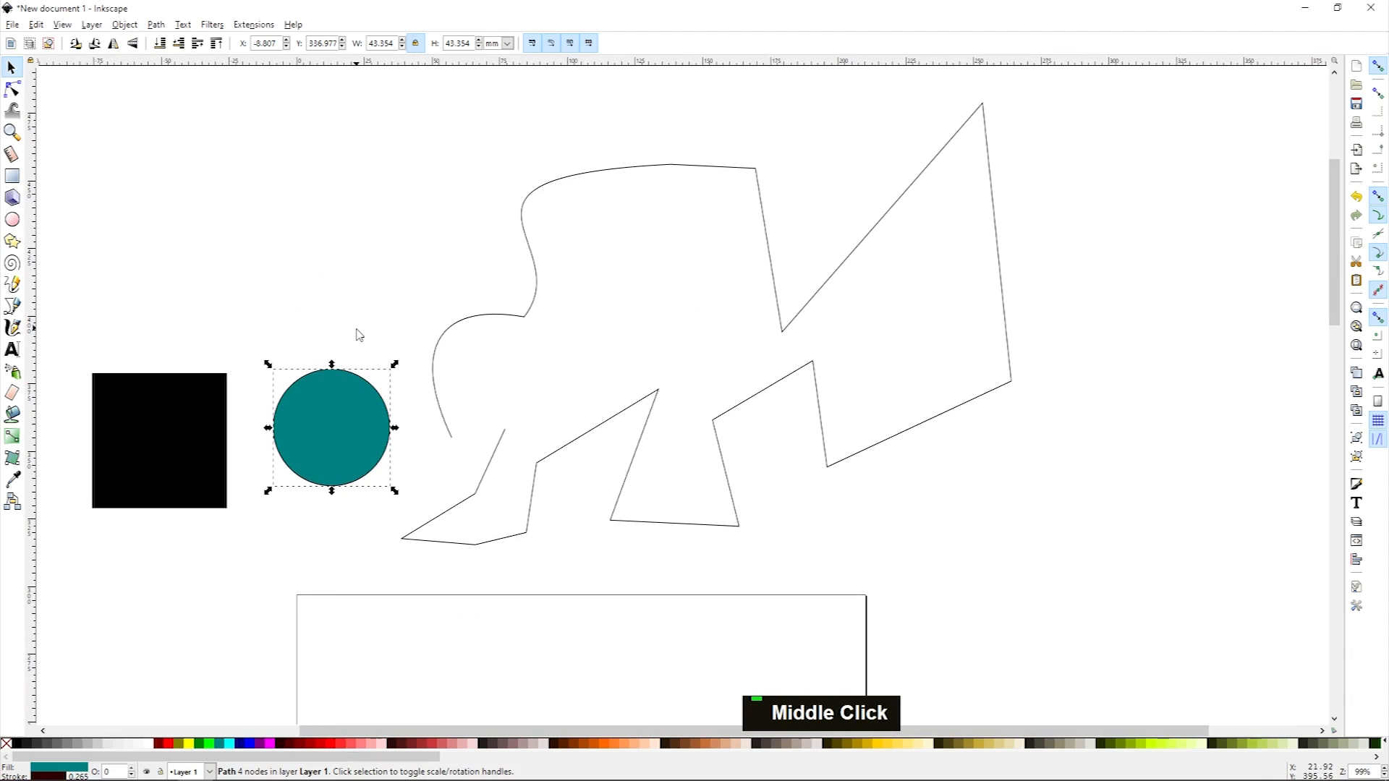
{"action": "middle_click", "coordinate": [329, 337]}
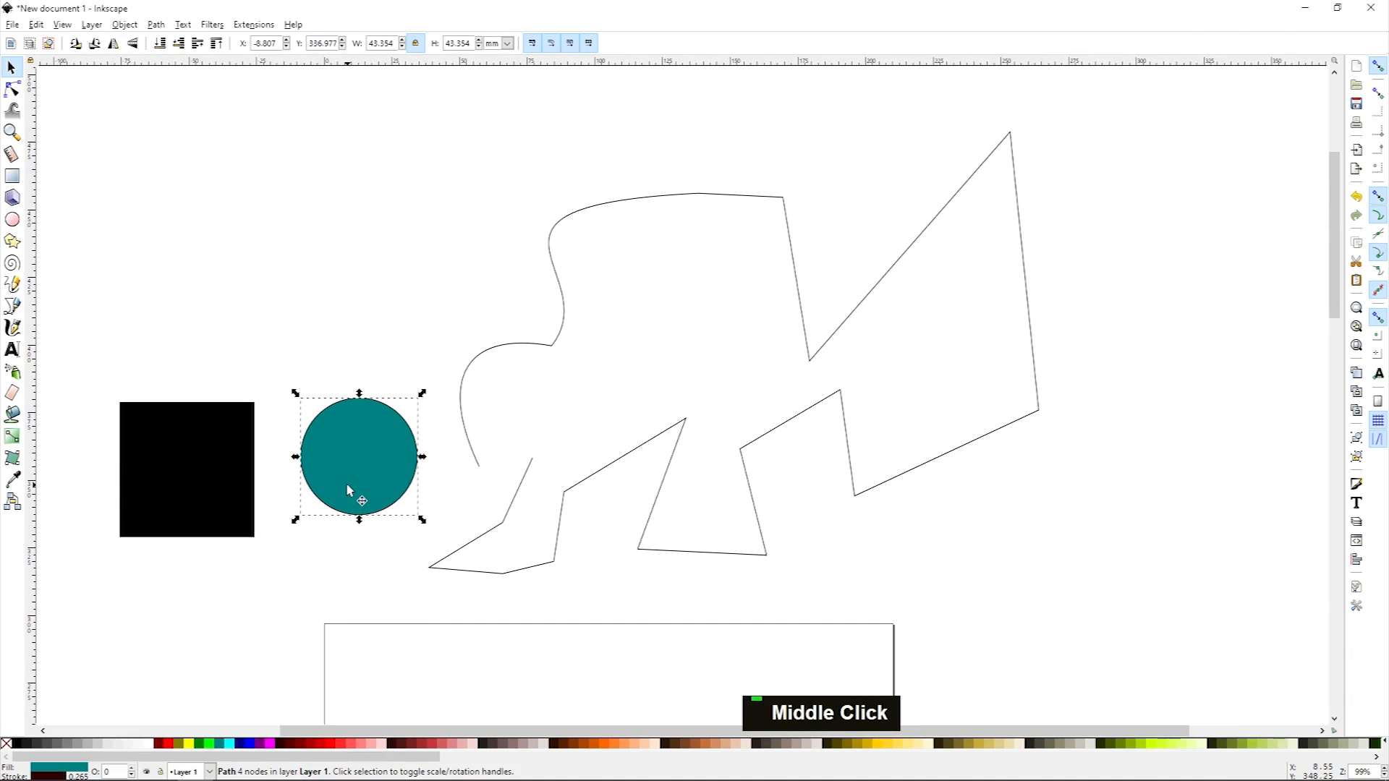
{"action": "scroll", "coordinate": [345, 442], "scroll_direction": "up", "scroll_amount": 2, "text": "ctrl"}
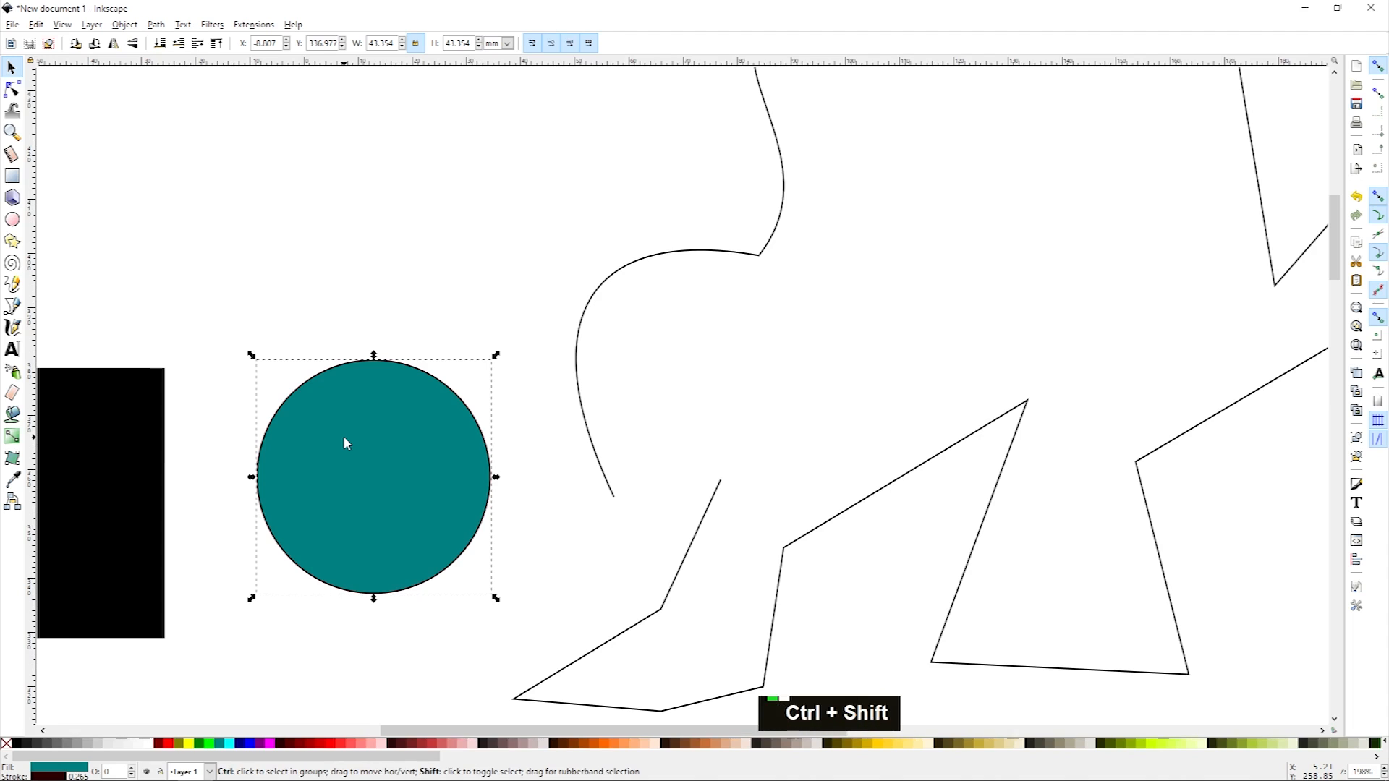
{"action": "key", "text": "ctrl+shift+f"}
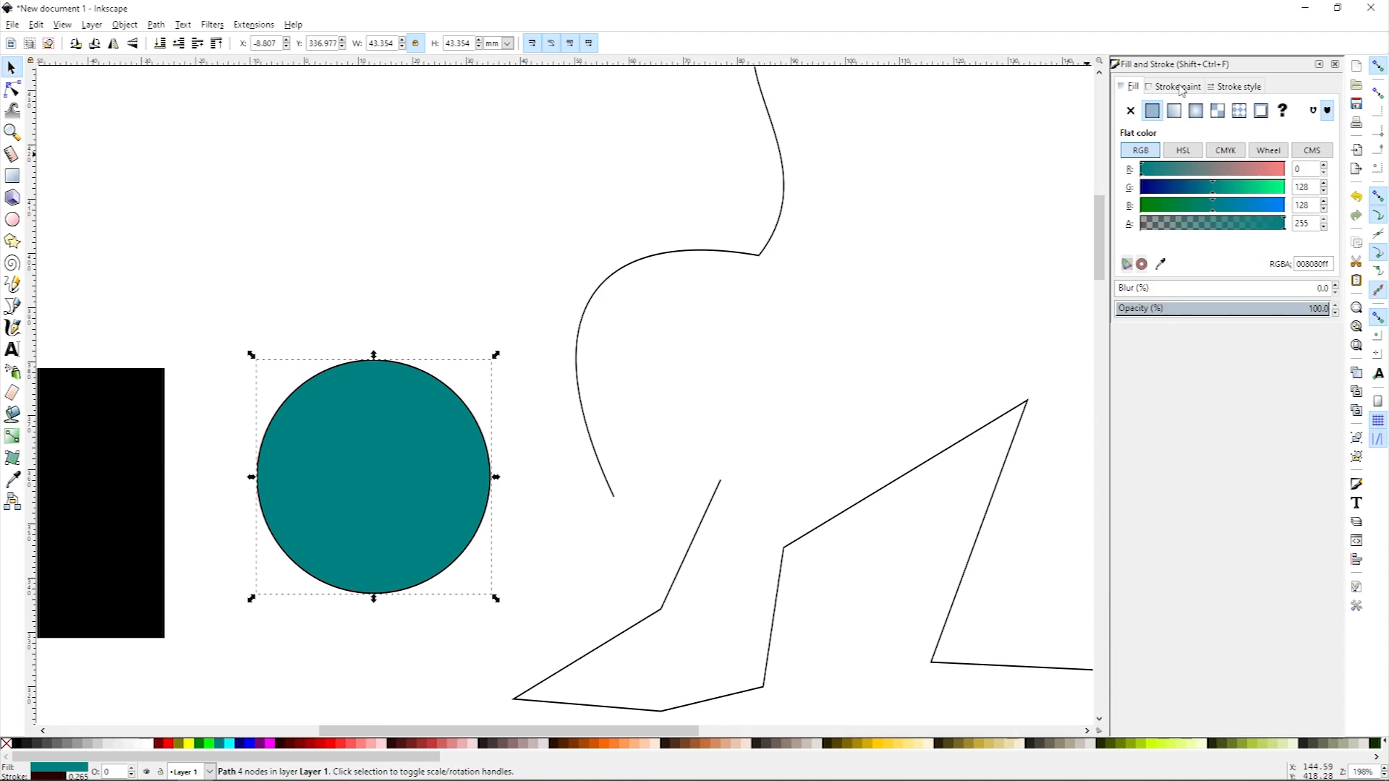
{"action": "left_click", "coordinate": [1178, 86]}
{"action": "left_click", "coordinate": [1140, 87]}
{"action": "left_click", "coordinate": [1178, 86]}
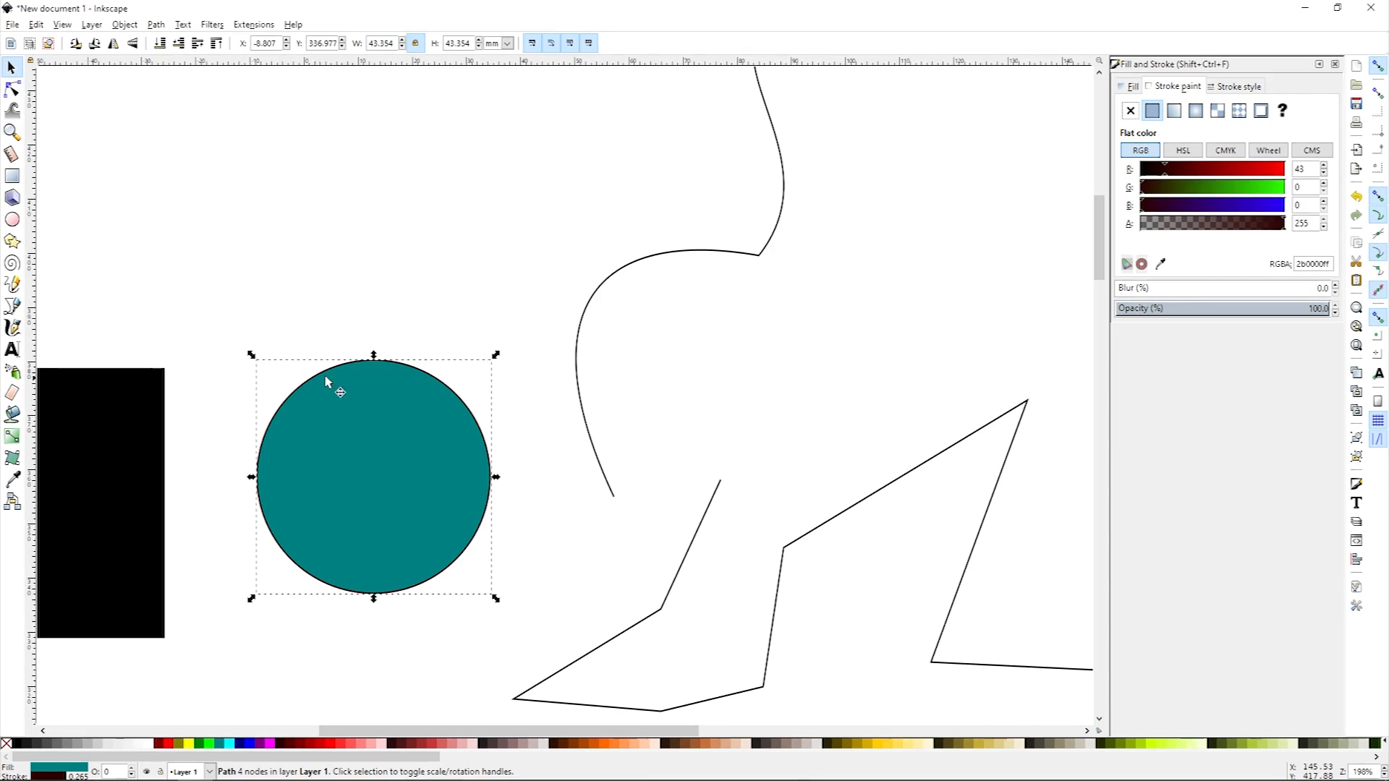
Step: Increase the circle's stroke width to 5.565 mm in the stroke style settings
{"action": "left_click", "coordinate": [1245, 87]}
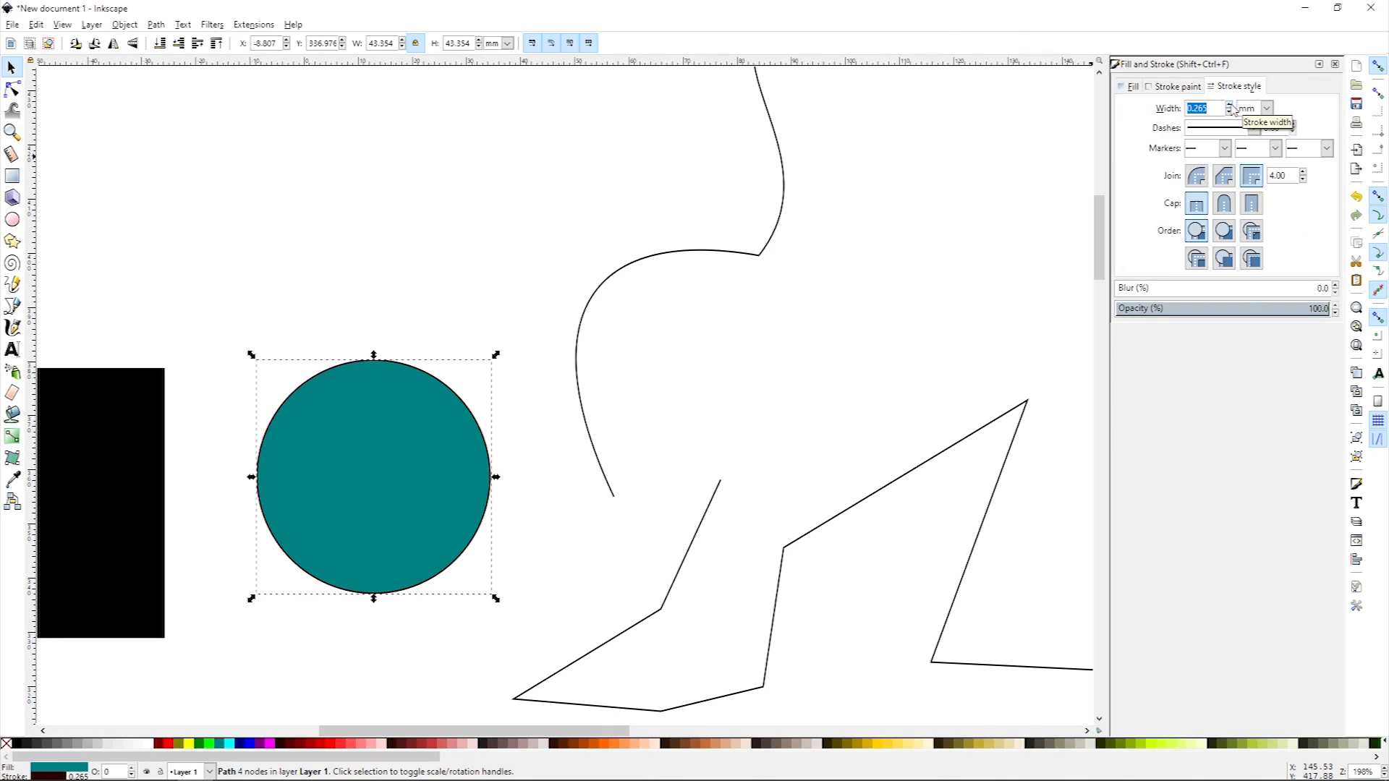
{"action": "left_click", "coordinate": [1230, 106]}
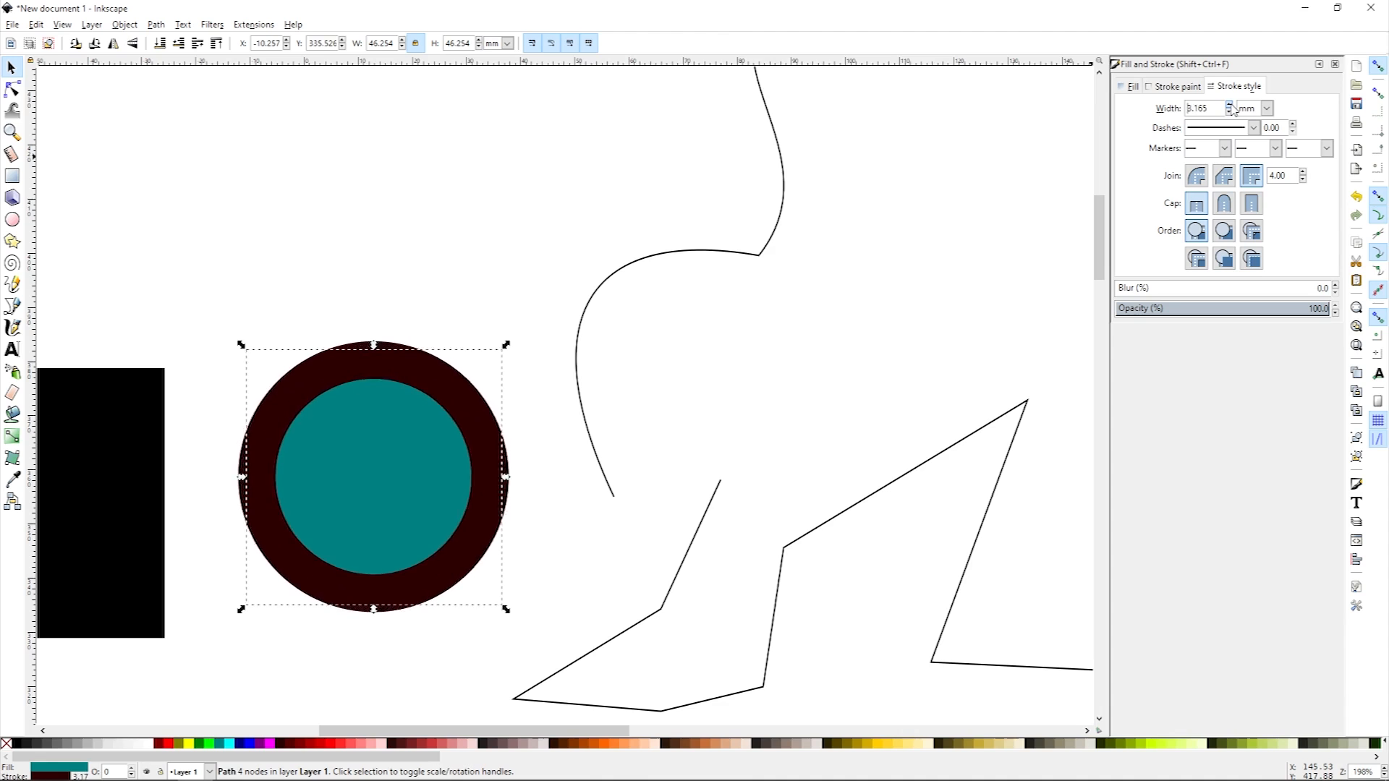
{"action": "left_click", "coordinate": [1230, 113]}
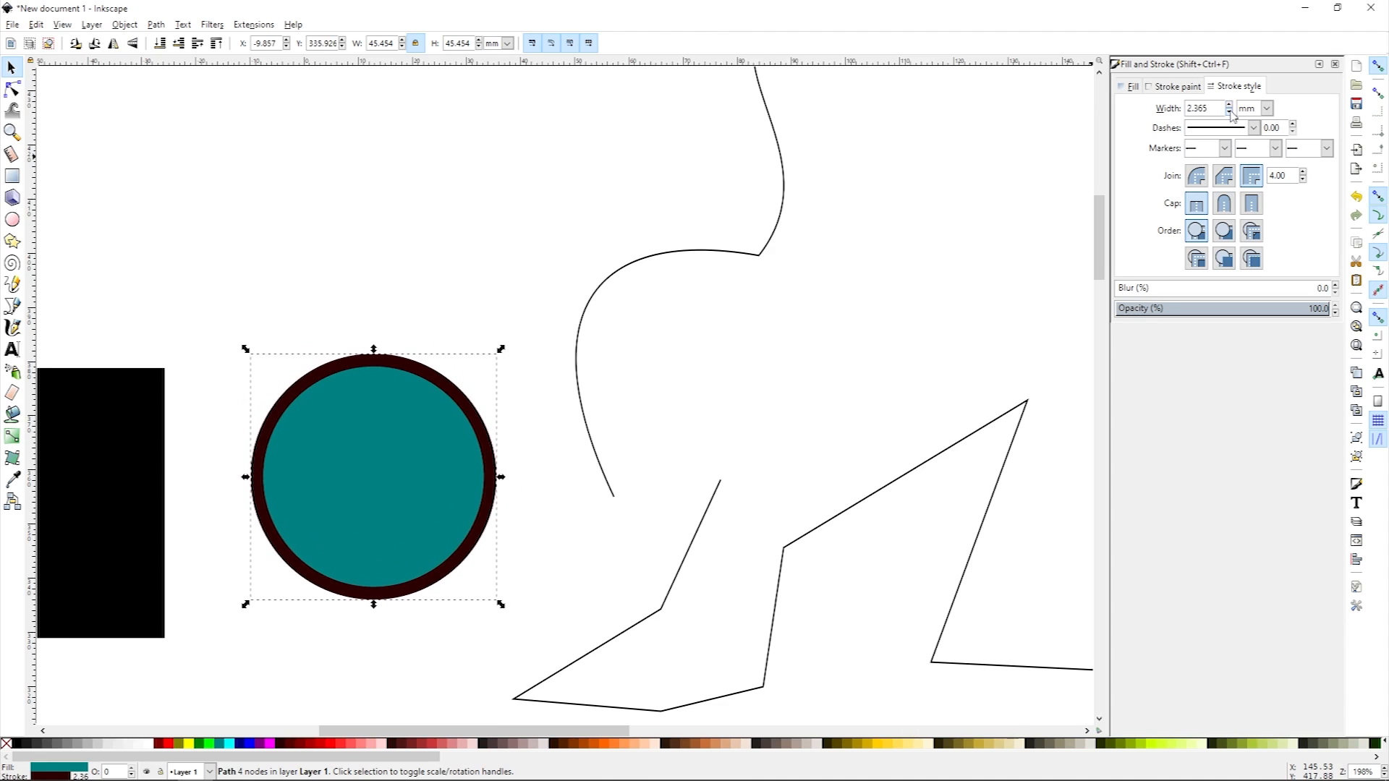
{"action": "left_click", "coordinate": [1230, 106]}
{"action": "left_click", "coordinate": [1230, 105]}
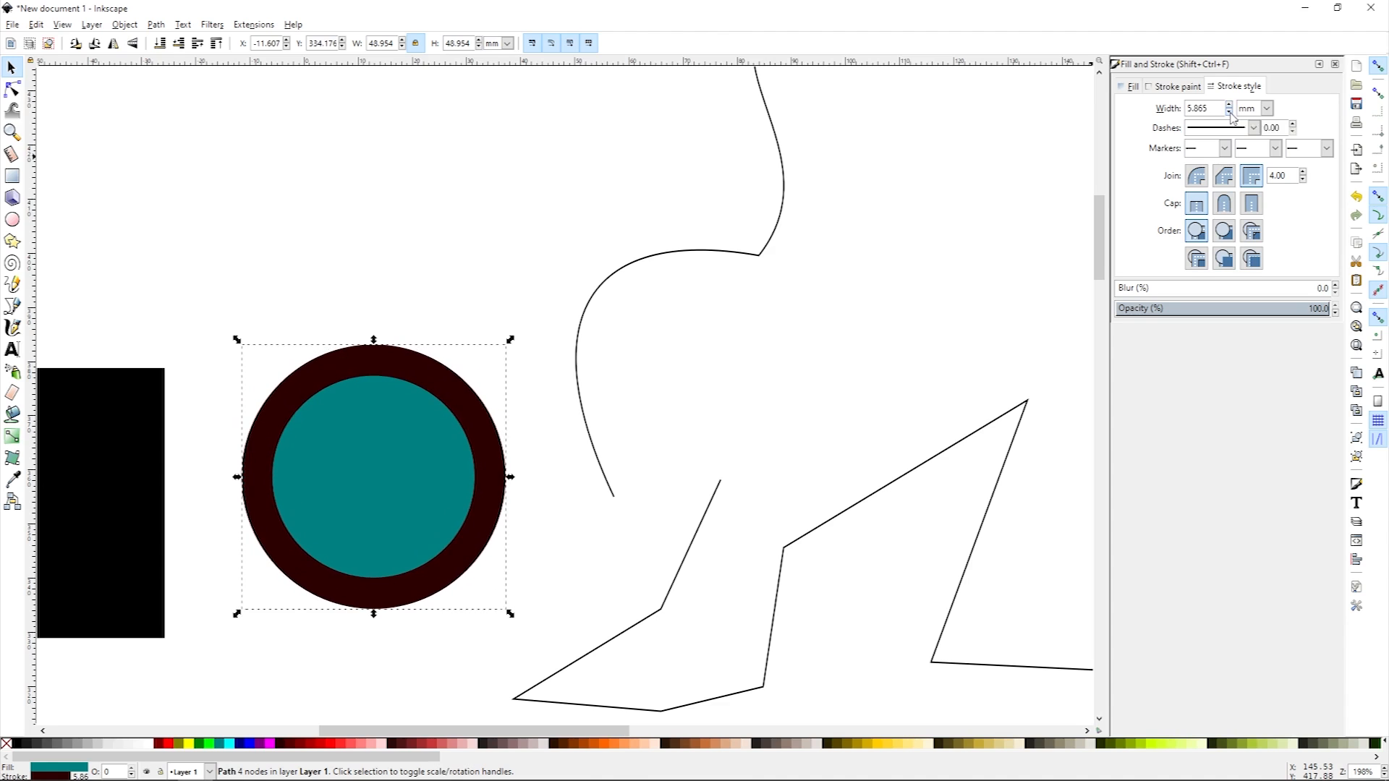
Step: Apply a dotted dash pattern and an arrowhead start marker to the circle's stroke
{"action": "left_click", "coordinate": [1253, 128]}
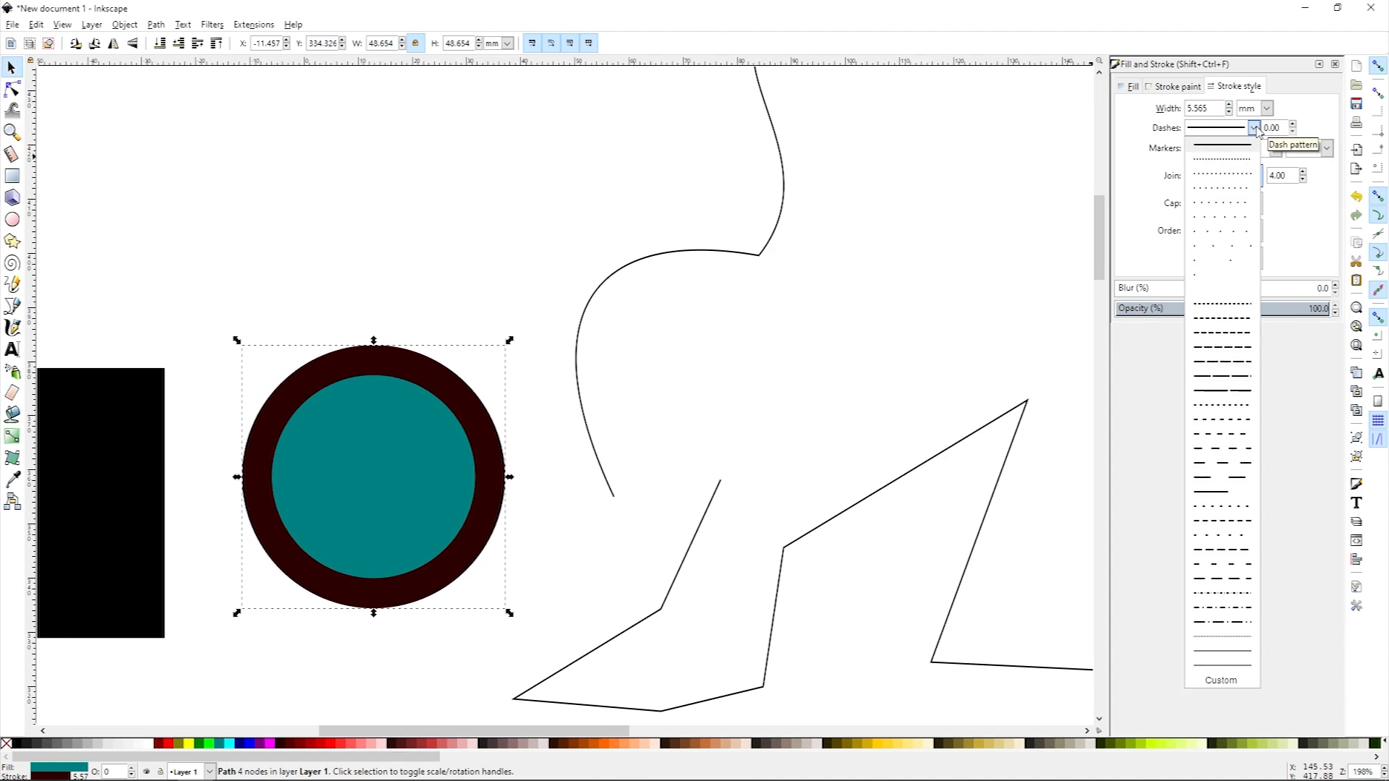
{"action": "left_click", "coordinate": [1248, 189]}
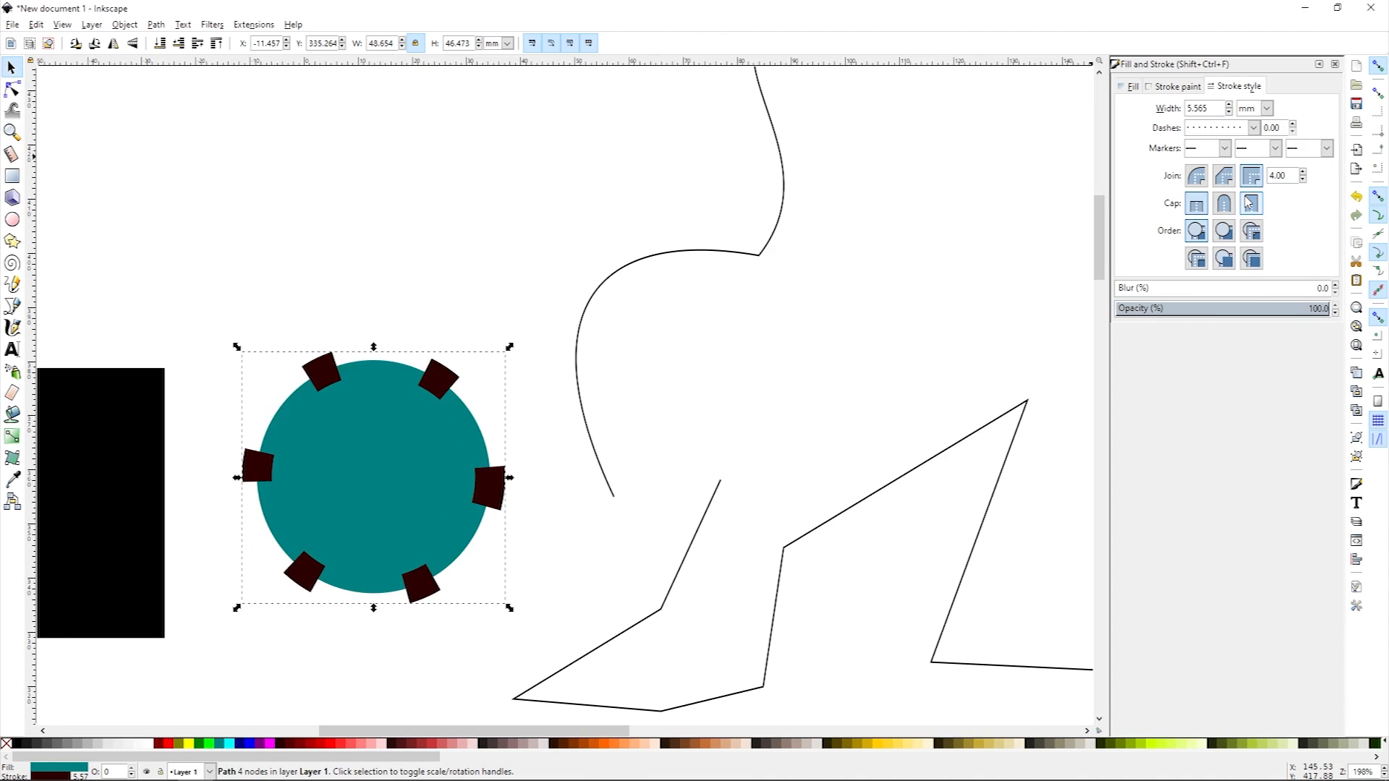
{"action": "left_click", "coordinate": [1225, 148]}
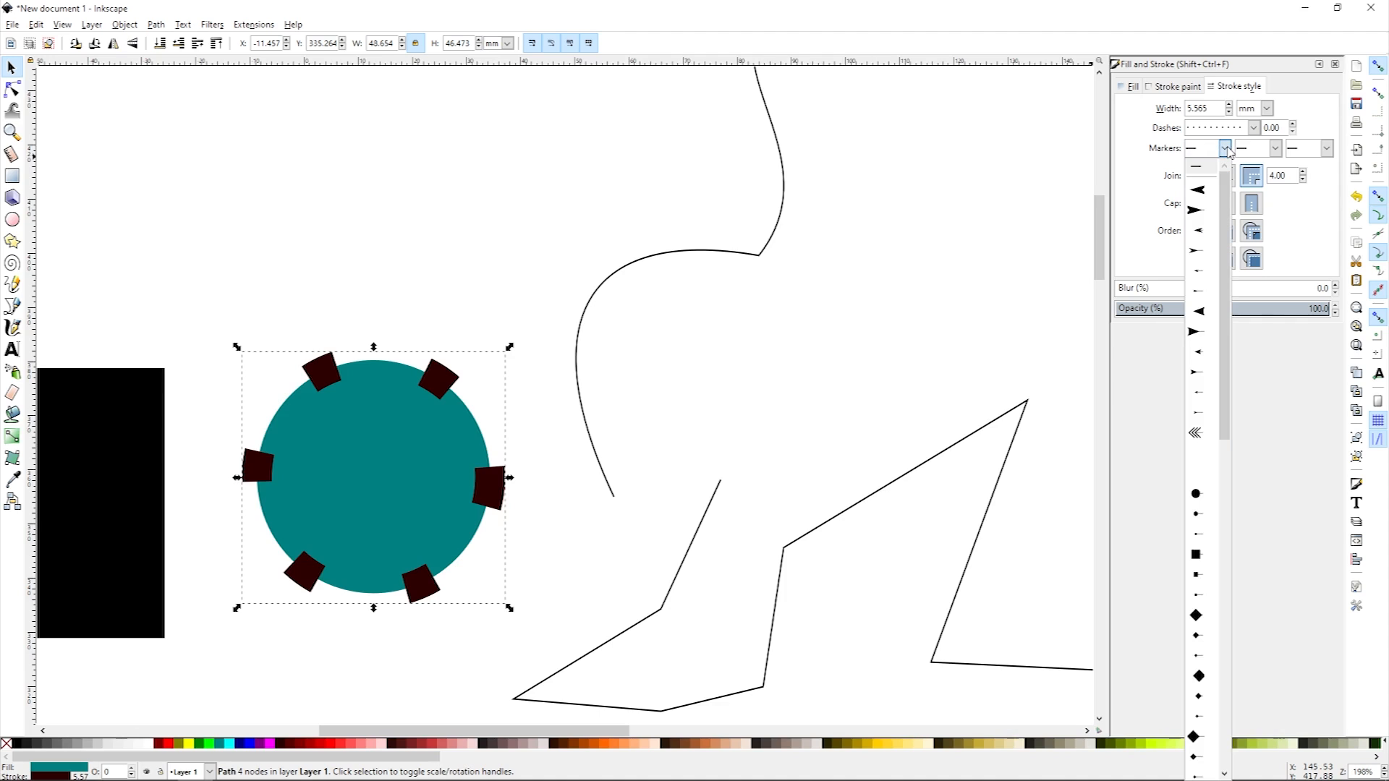
{"action": "left_click", "coordinate": [1214, 192]}
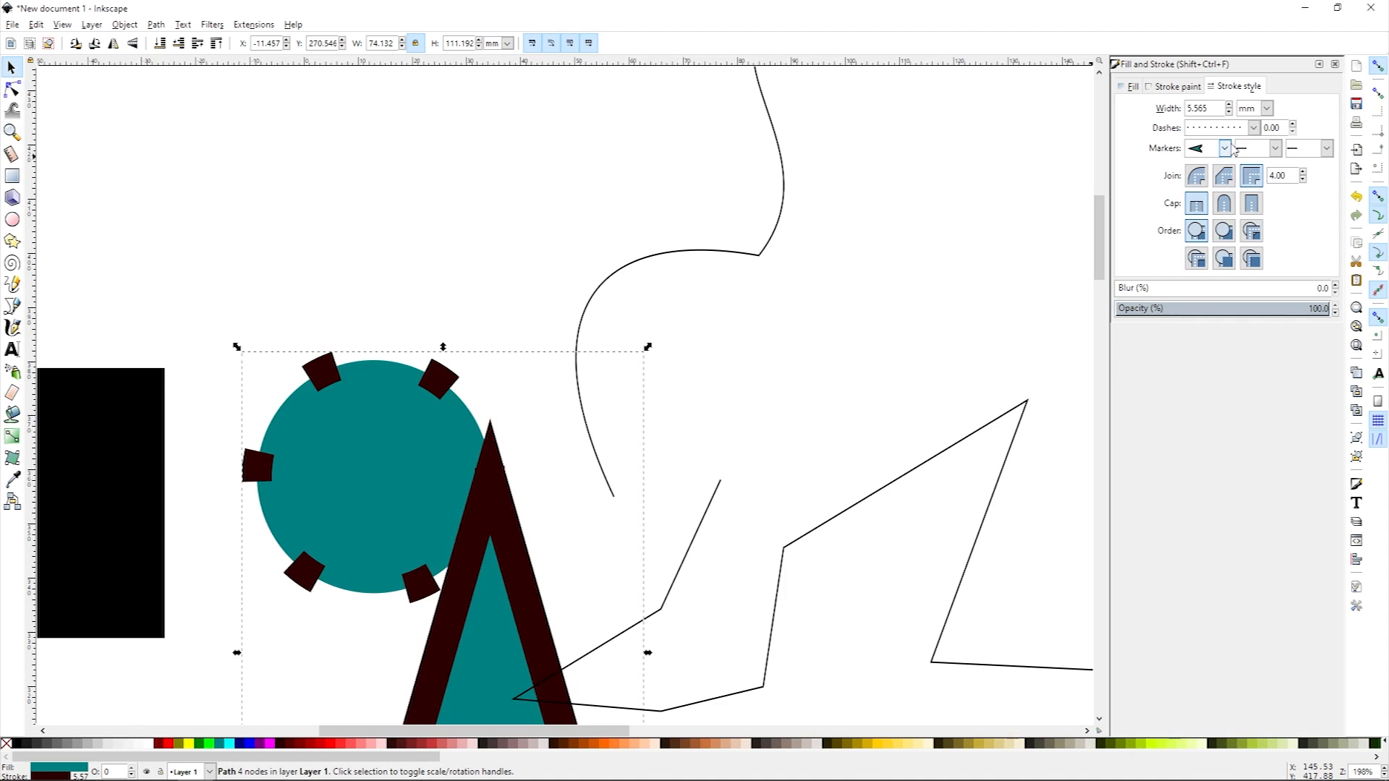
Step: Undo the stroke style and colour changes step by step, then redo the last three undone steps
{"action": "key", "text": "ctrl+z"}
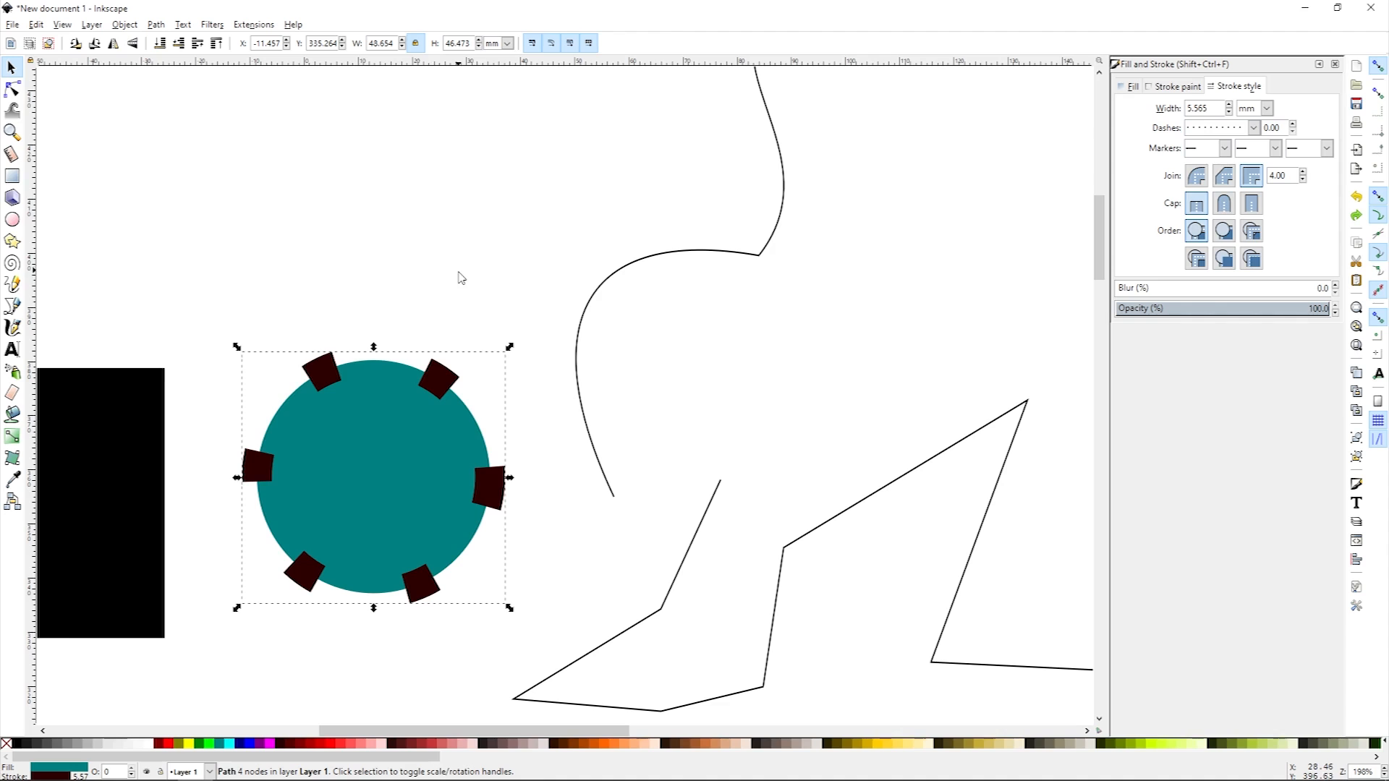
{"action": "key", "text": "ctrl+z"}
{"action": "key", "text": "ctrl+z"}
{"action": "key", "text": "ctrl+z"}
{"action": "key", "text": "ctrl+z"}
{"action": "key", "text": "ctrl+z"}
{"action": "key", "text": "ctrl+z"}
{"action": "key", "text": "ctrl+z"}
{"action": "key", "text": "ctrl+z"}
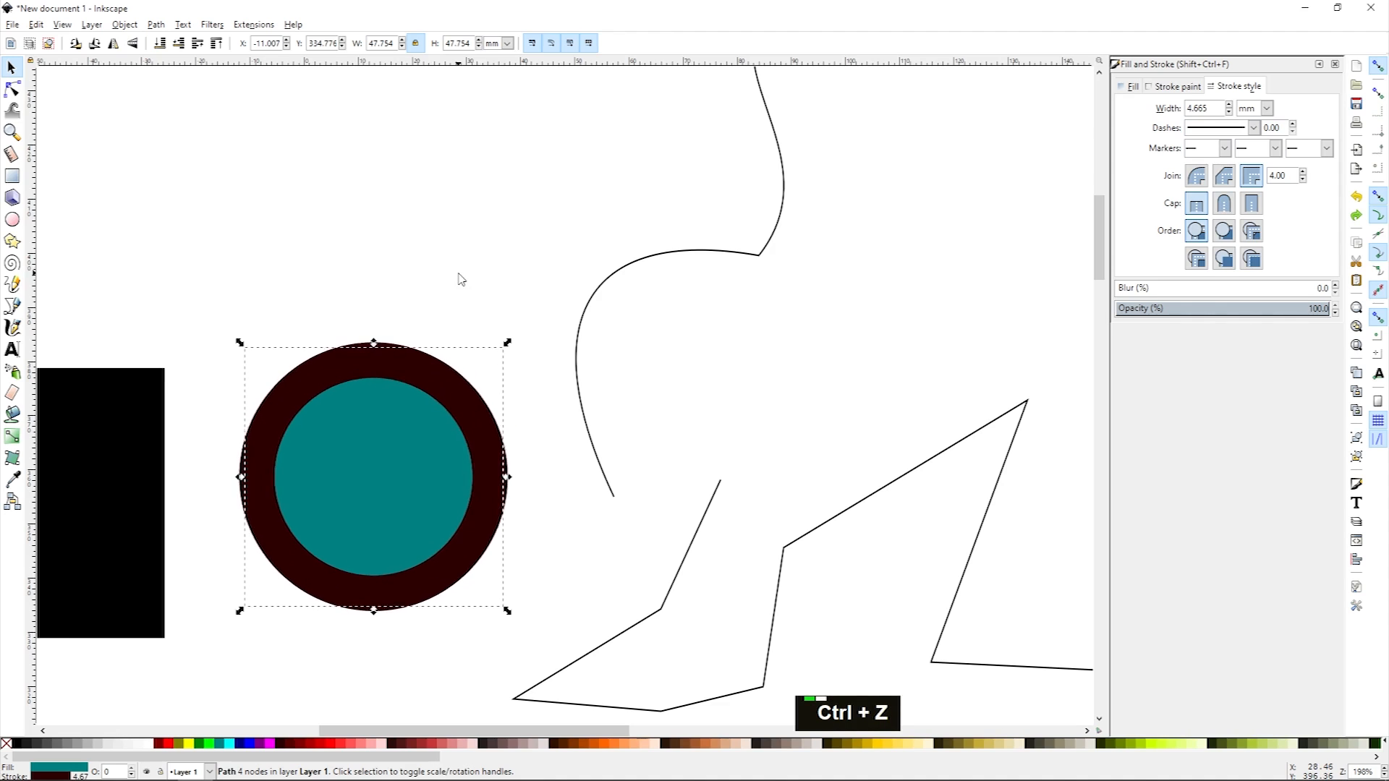
{"action": "key", "text": "ctrl+z"}
{"action": "key", "text": "ctrl+z"}
{"action": "key", "text": "ctrl+z"}
{"action": "key", "text": "ctrl+z"}
{"action": "key", "text": "ctrl+z"}
{"action": "key", "text": "ctrl+z"}
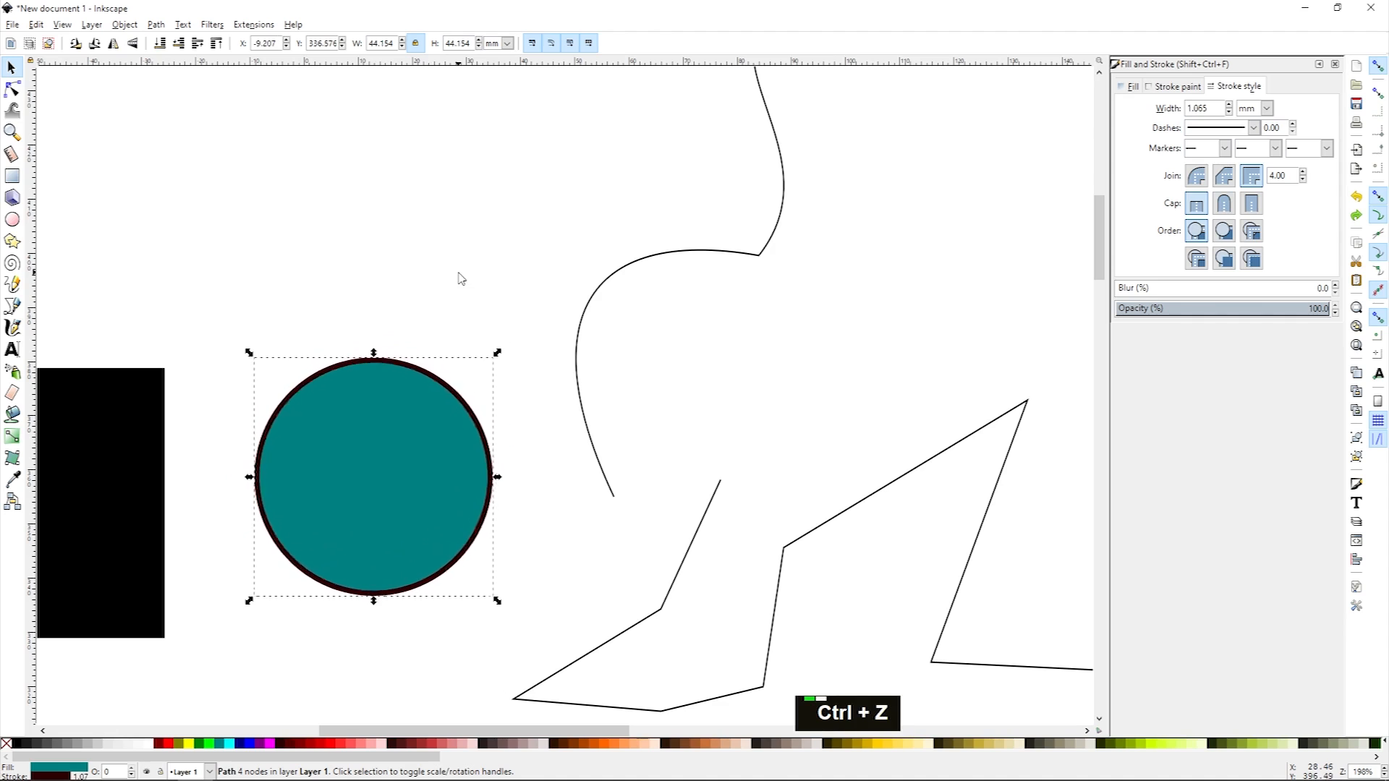
{"action": "key", "text": "ctrl+shift+z"}
{"action": "key", "text": "ctrl+shift+z"}
{"action": "key", "text": "ctrl+shift+z"}
{"action": "key", "text": "ctrl+shift+z"}
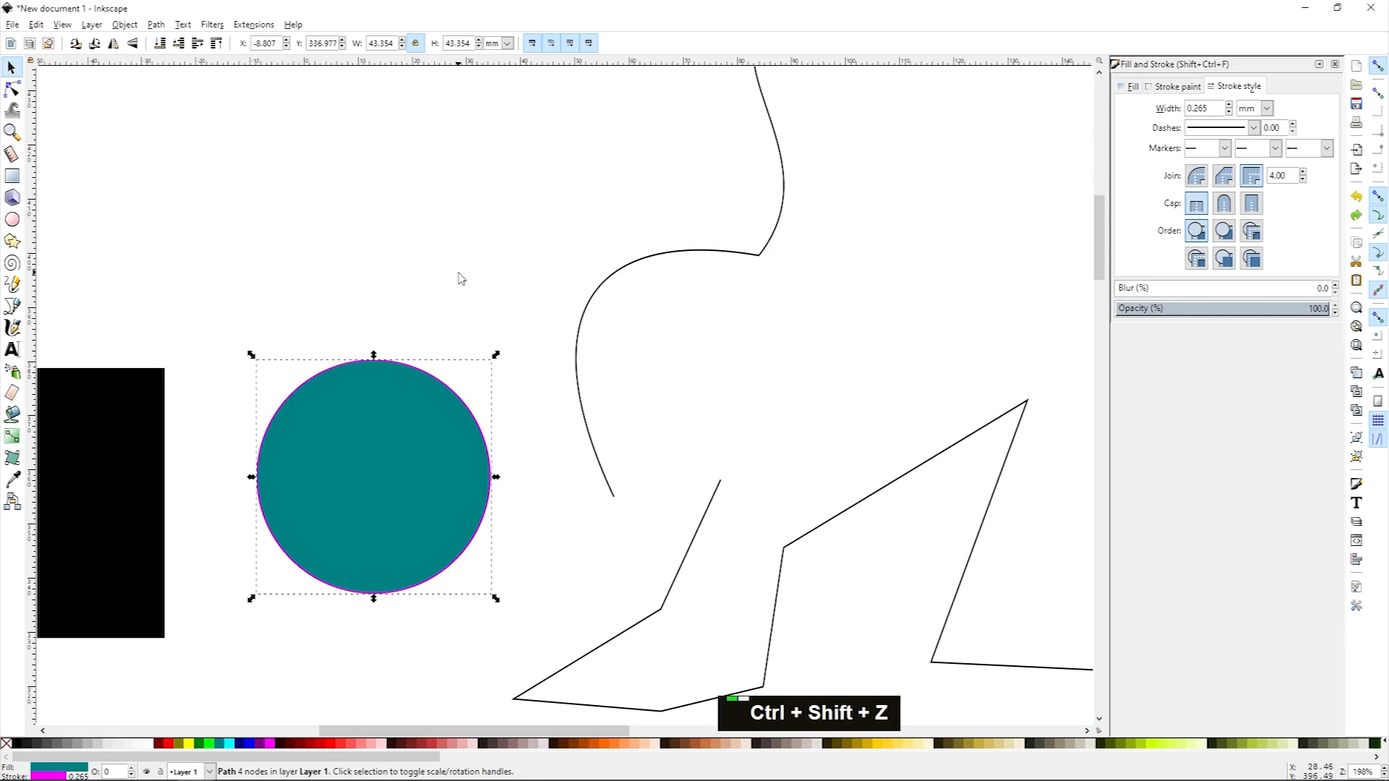
{"action": "left_click_drag", "start_coordinate": [322, 361], "coordinate": [536, 339]}
{"action": "key", "text": "space"}
{"action": "key", "text": "space"}
{"action": "key", "text": "space"}
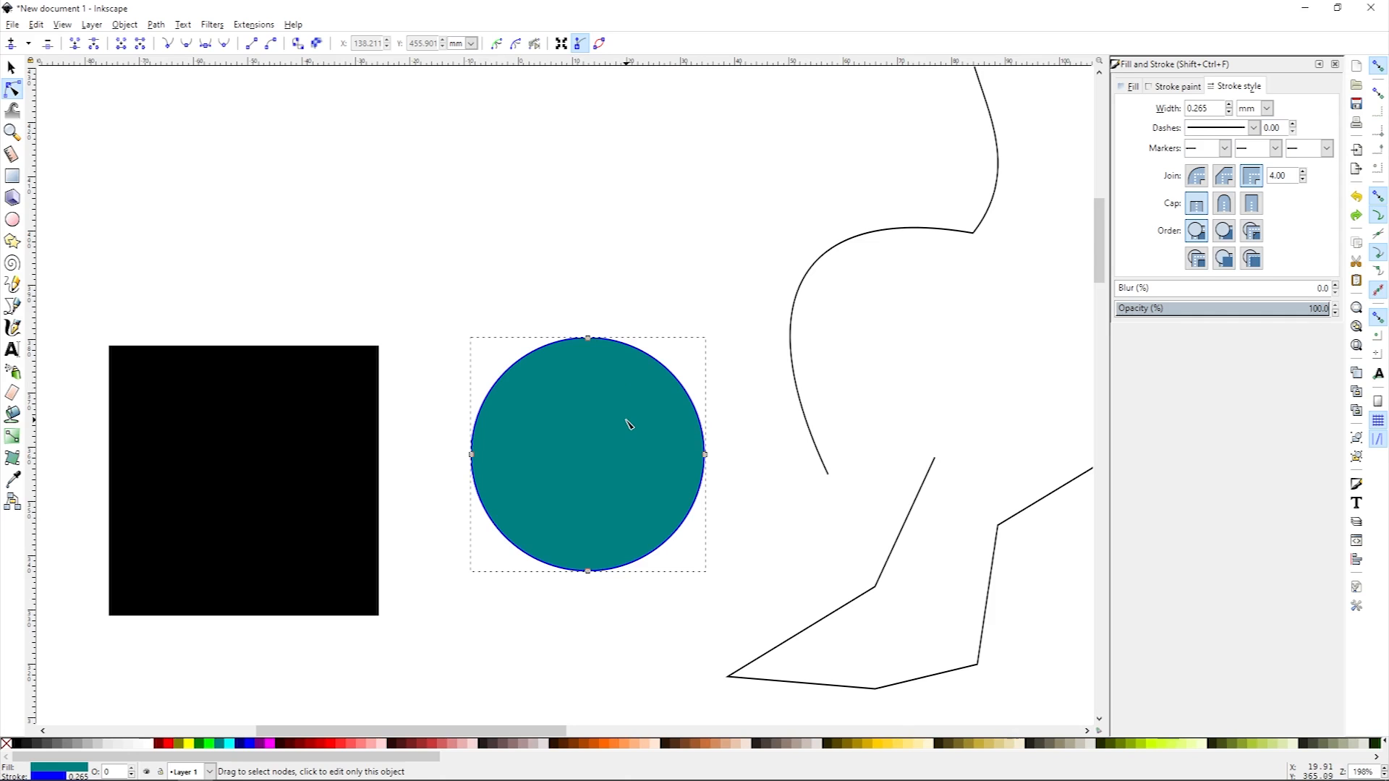
{"action": "key", "text": "space"}
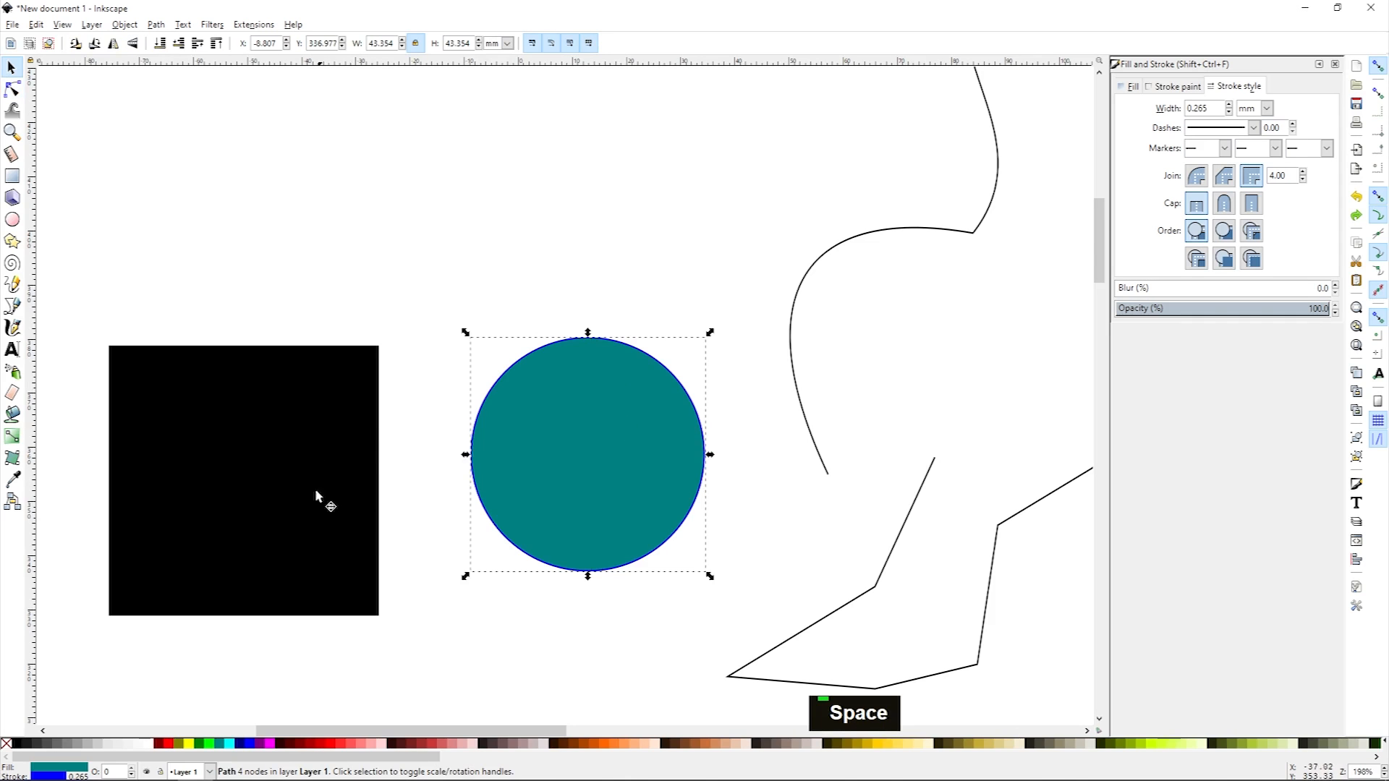
Step: Move the circle so it overlaps the black square's right side, adjust the square slightly, and raise the circle above it
{"action": "left_click_drag", "start_coordinate": [598, 440], "coordinate": [463, 463]}
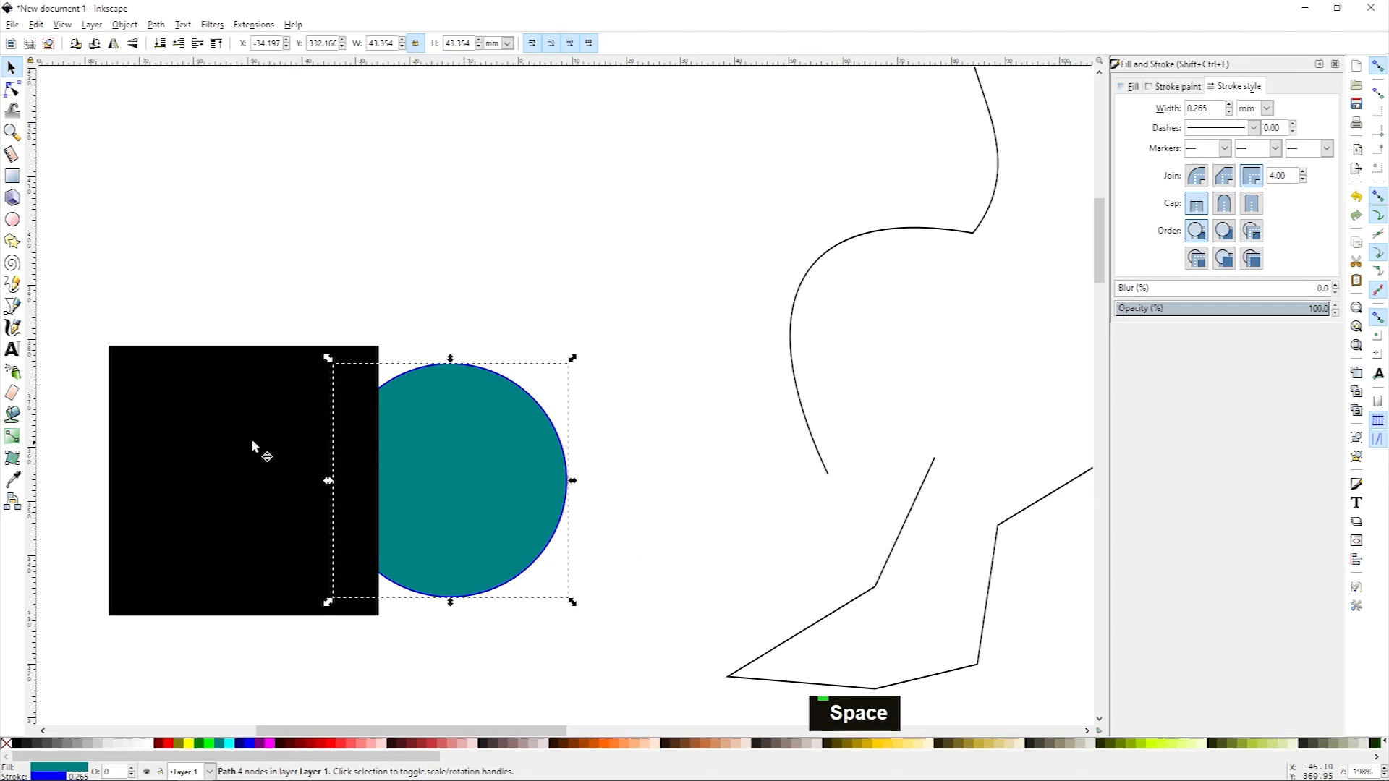
{"action": "left_click", "coordinate": [449, 323]}
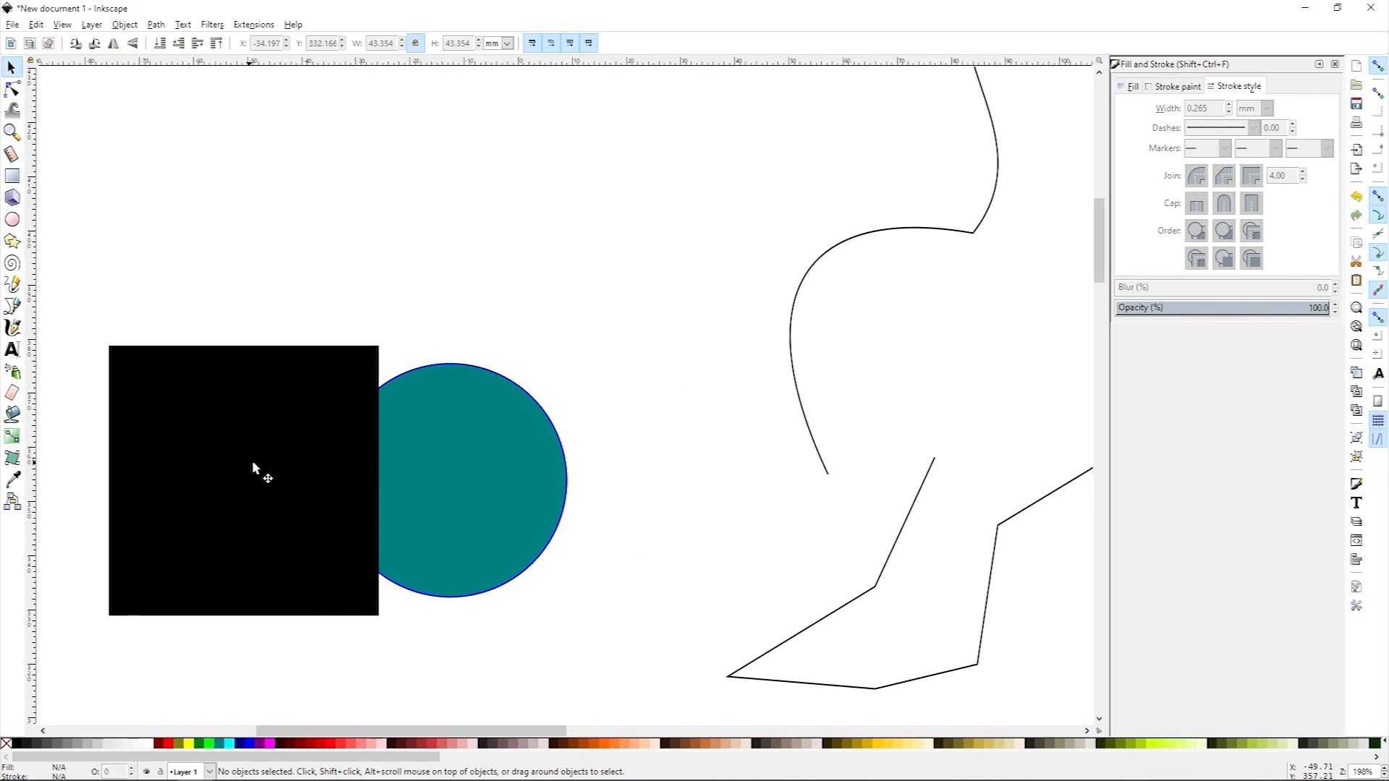
{"action": "mouse_move", "coordinate": [252, 463]}
{"action": "left_mouse_down"}
{"action": "mouse_move", "coordinate": [217, 469]}
{"action": "mouse_move", "coordinate": [260, 467]}
{"action": "left_mouse_up"}
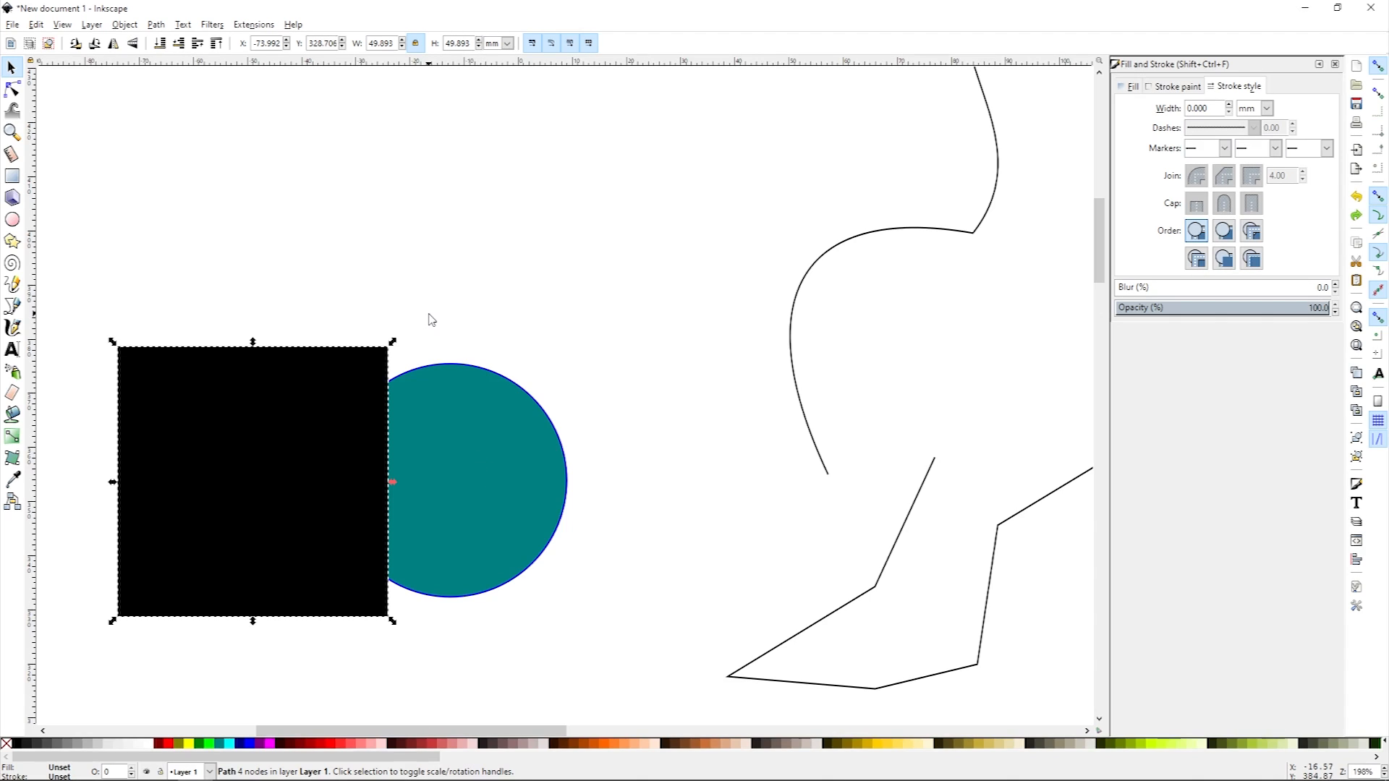
{"action": "left_click", "coordinate": [459, 304]}
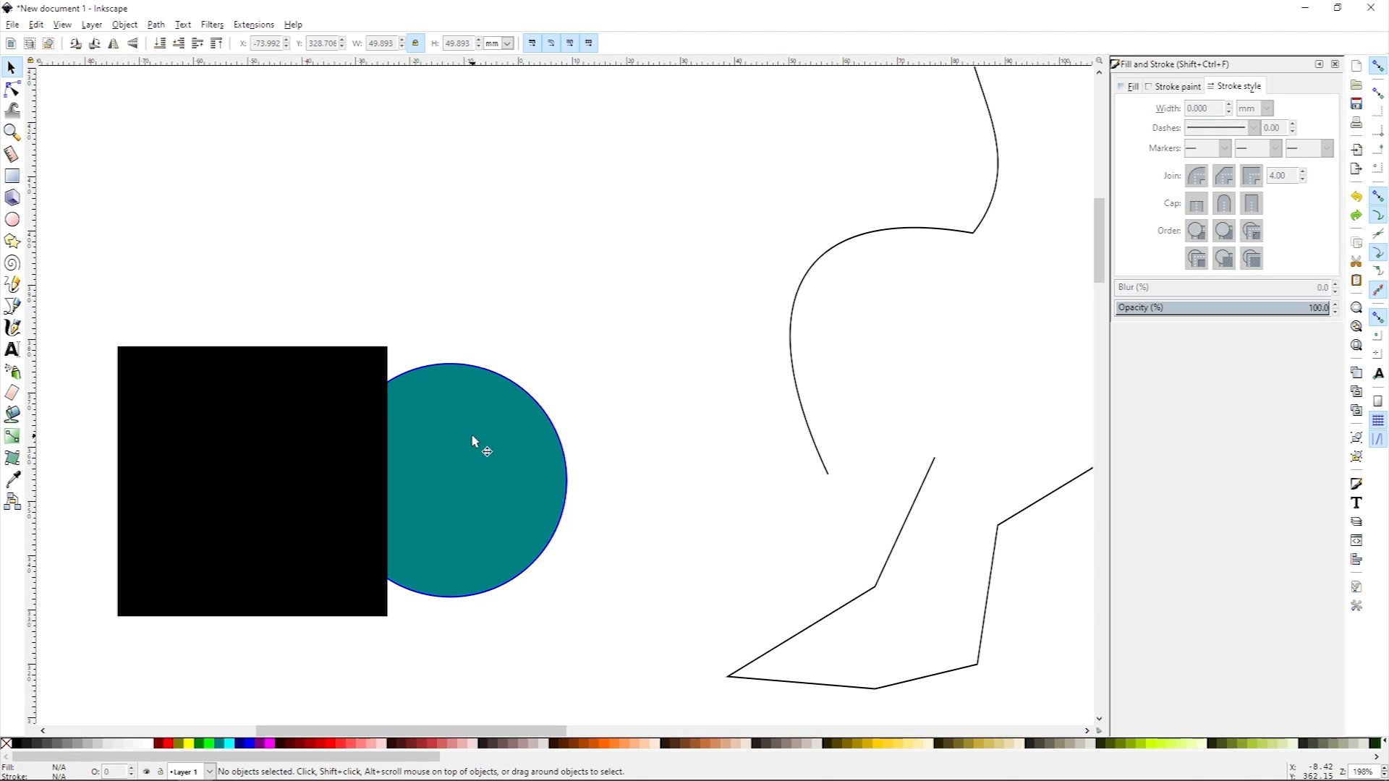
{"action": "left_click", "coordinate": [475, 443]}
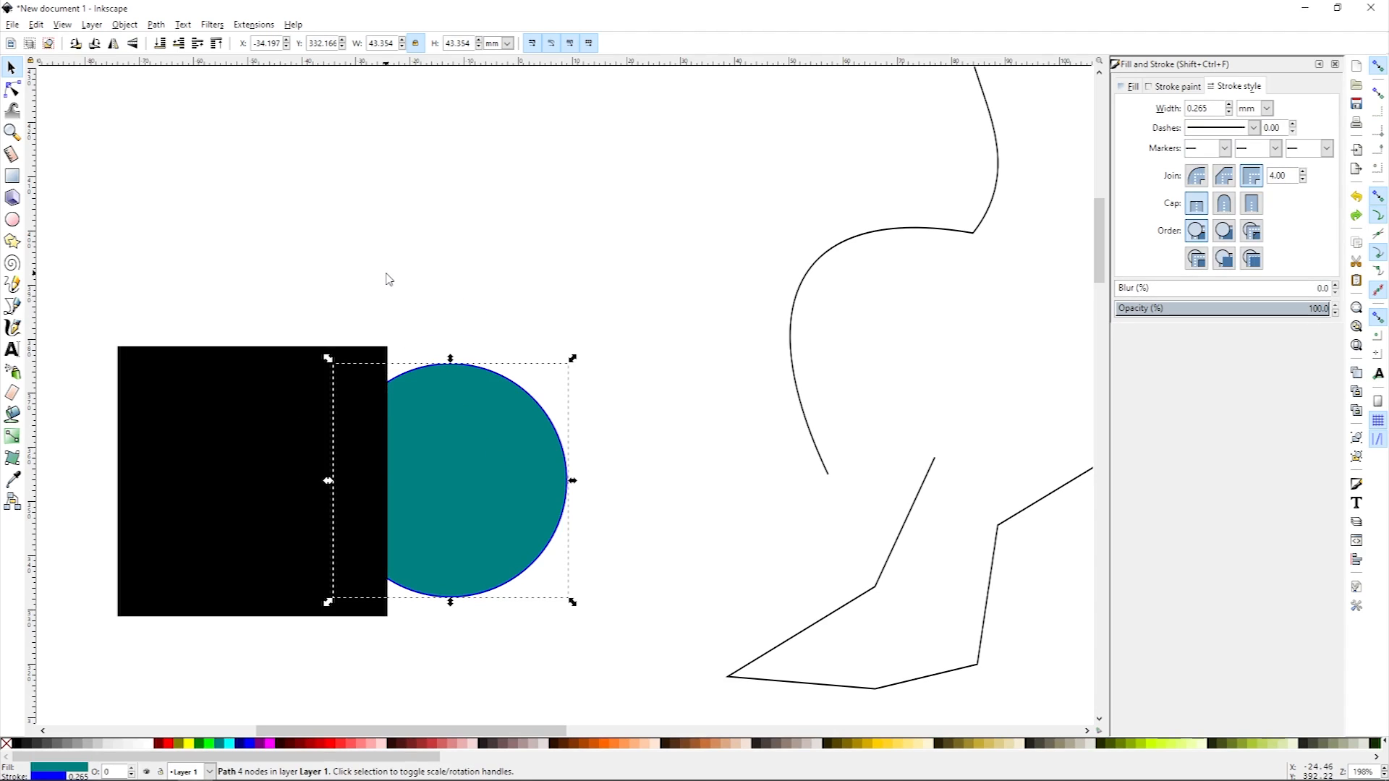
{"action": "key", "text": "Page_Up"}
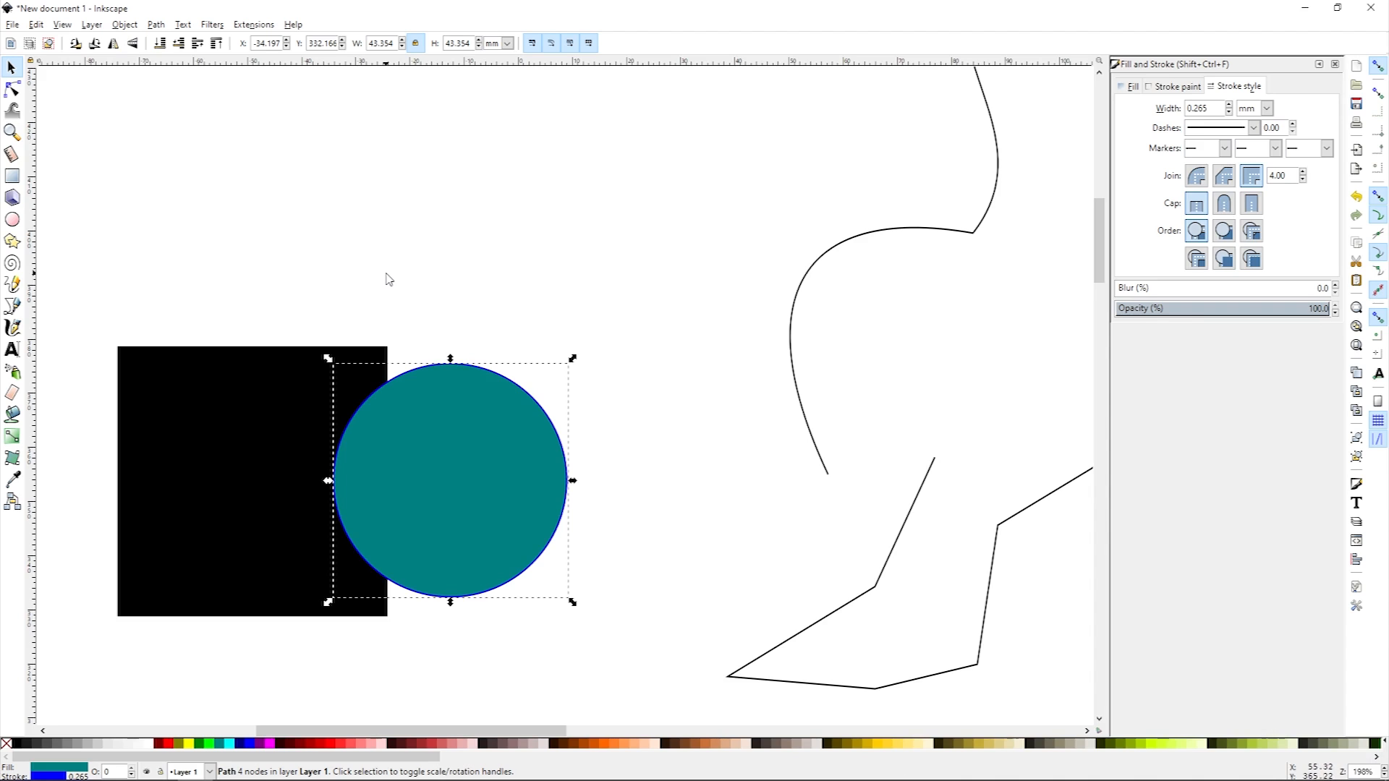
Step: Select the black square and teal circle together and review the available path operations without applying any
{"action": "left_click", "coordinate": [259, 395], "text": "shift"}
{"action": "left_click", "coordinate": [156, 24]}
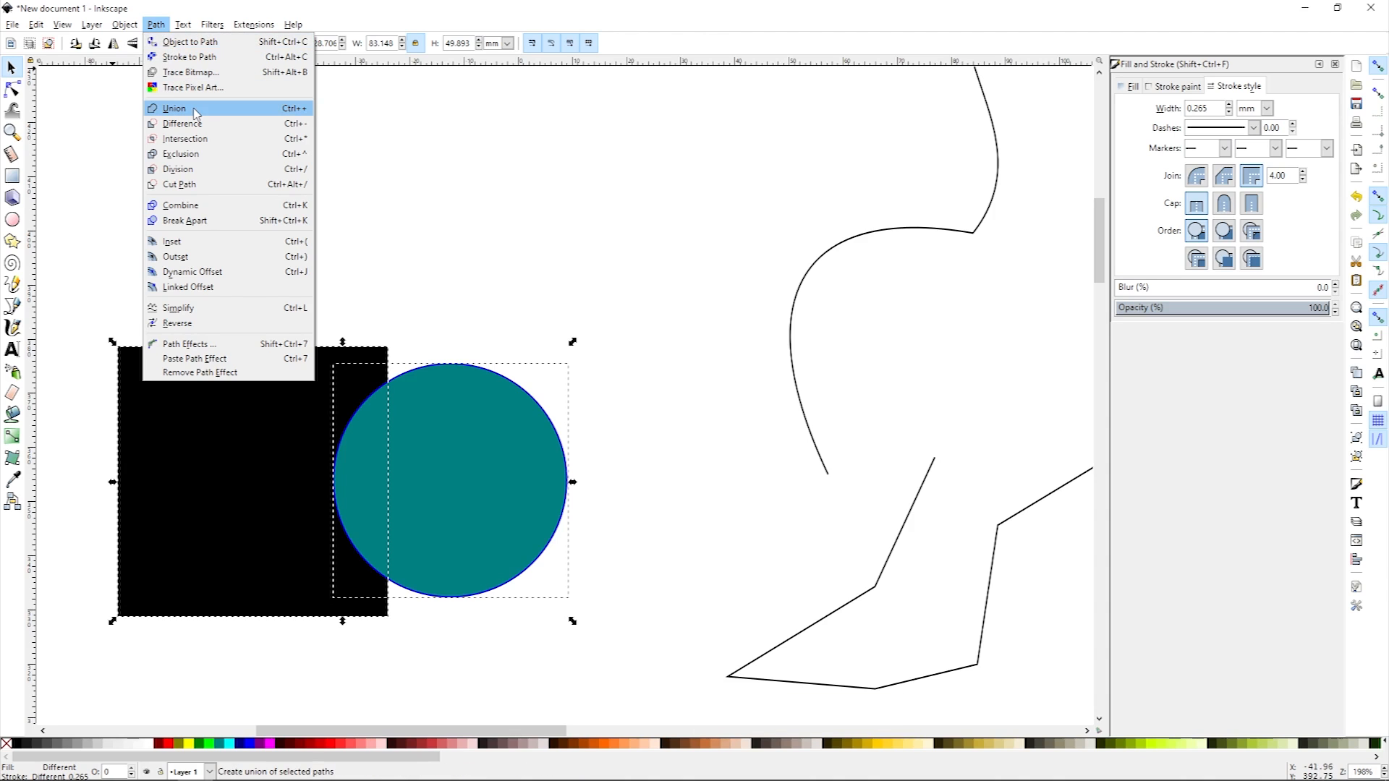
{"action": "left_click", "coordinate": [542, 286]}
{"action": "left_click", "coordinate": [436, 281]}
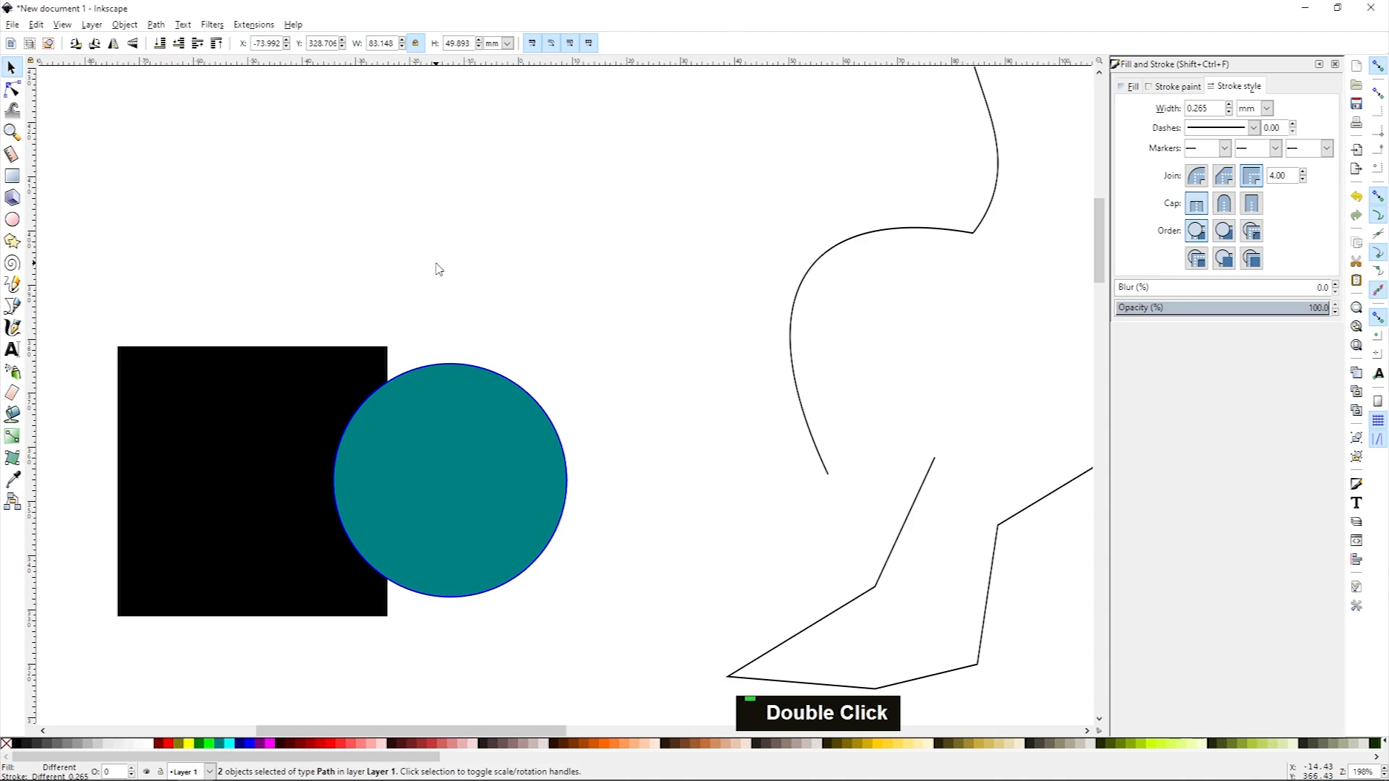
{"action": "left_click", "coordinate": [476, 452]}
{"action": "left_click", "coordinate": [276, 435], "text": "shift"}
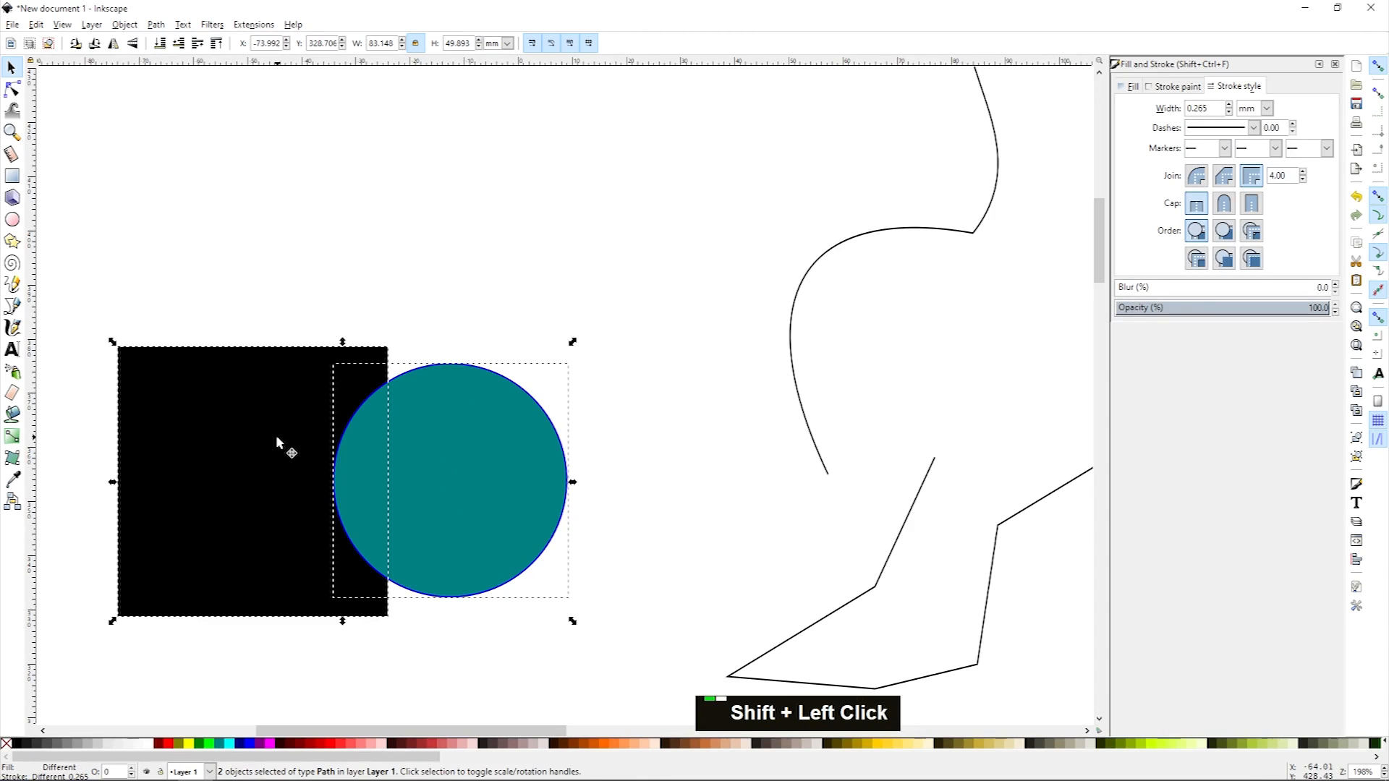
{"action": "left_click", "coordinate": [356, 275]}
{"action": "left_click", "coordinate": [268, 407]}
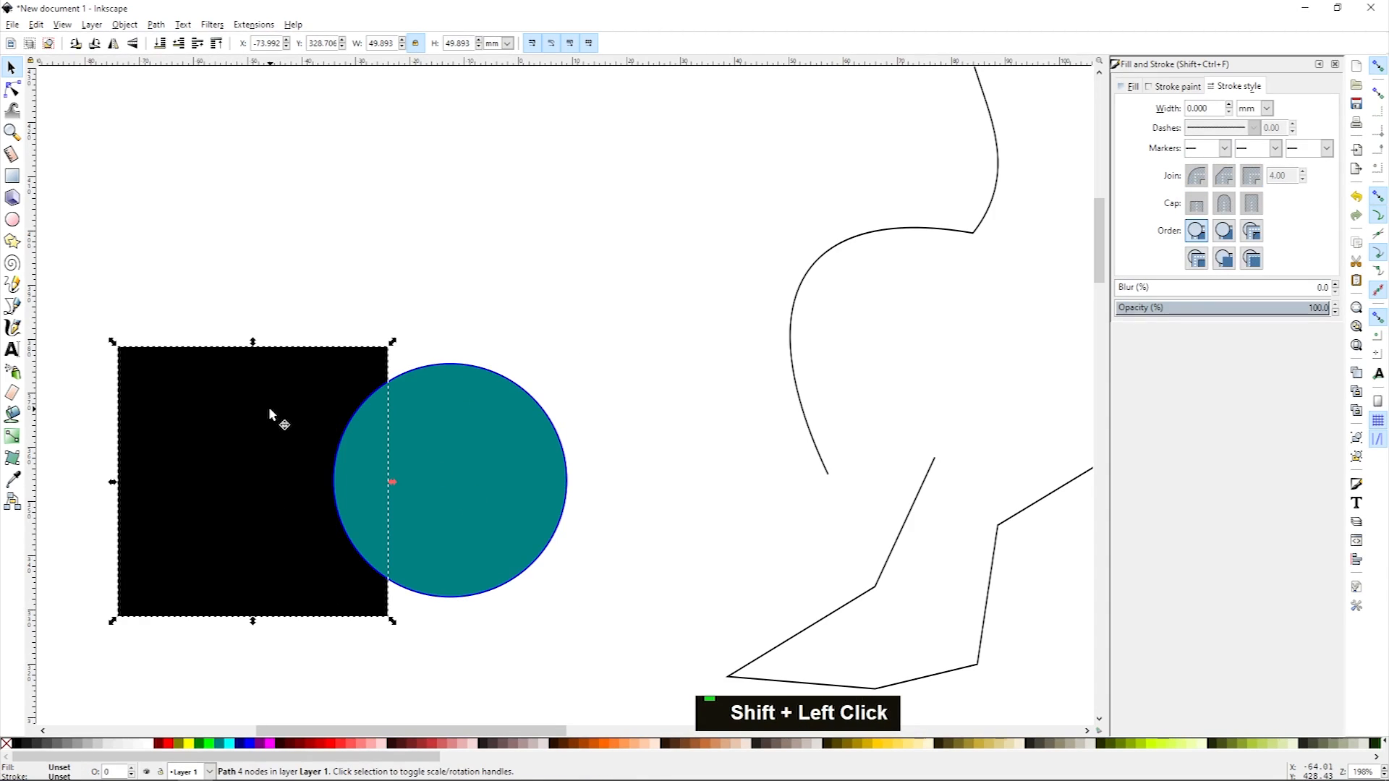
{"action": "left_click", "coordinate": [382, 274]}
{"action": "double_click", "coordinate": [252, 478]}
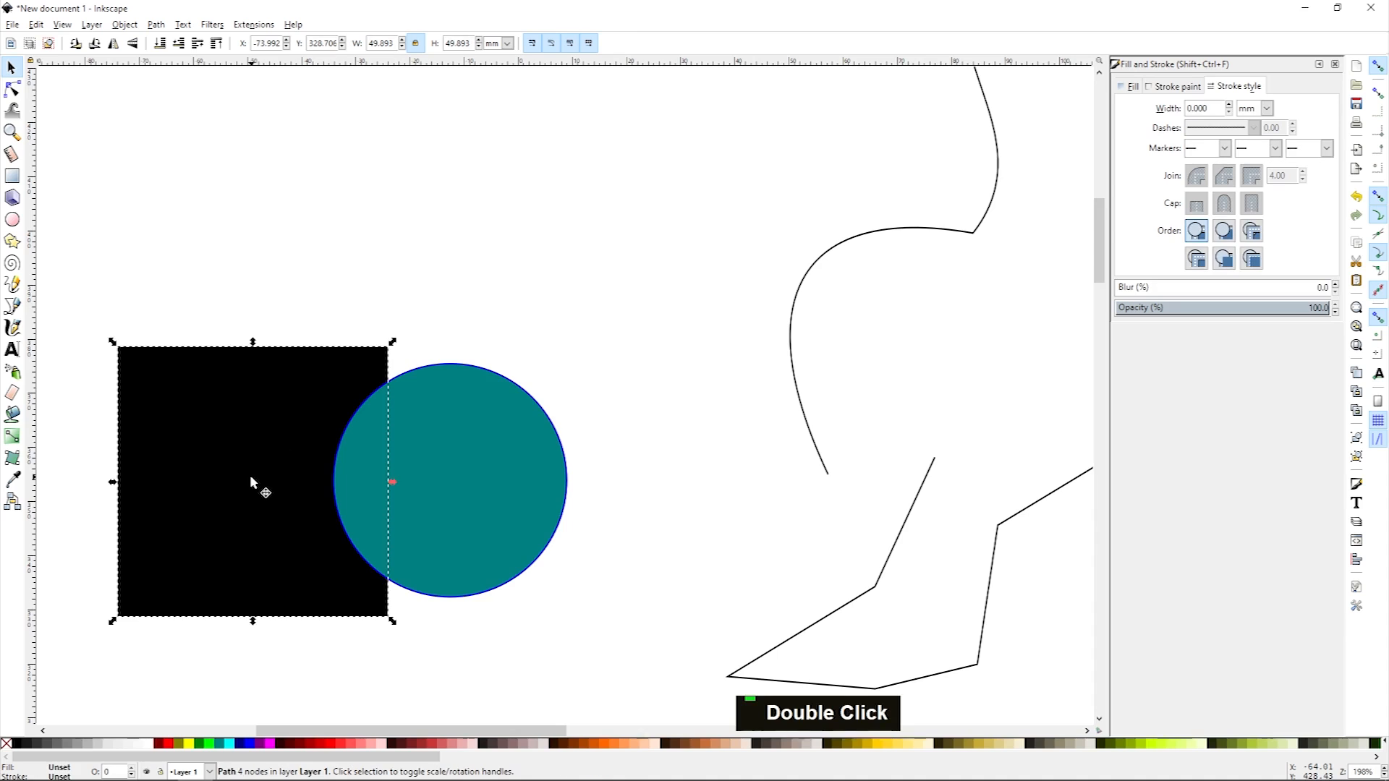
{"action": "left_click", "coordinate": [158, 25]}
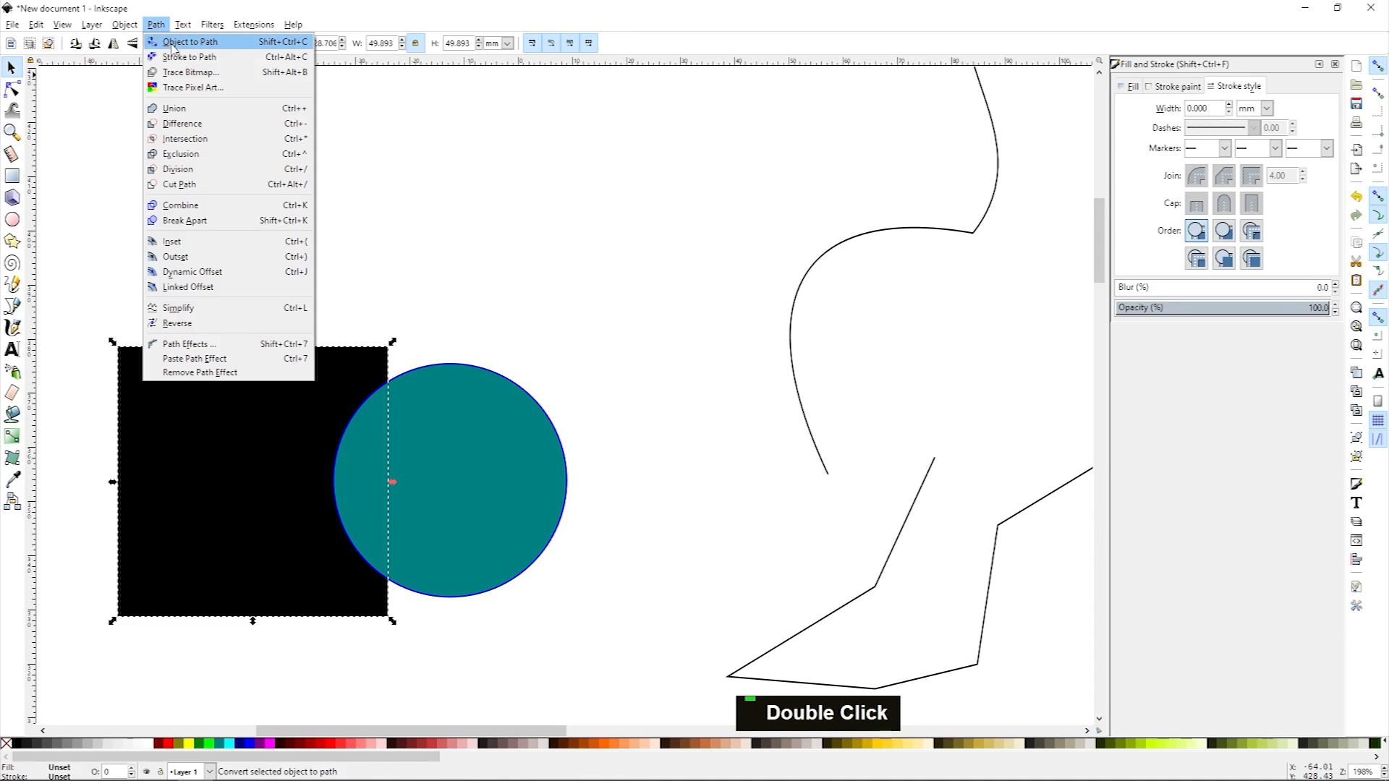
{"action": "left_click", "coordinate": [443, 257]}
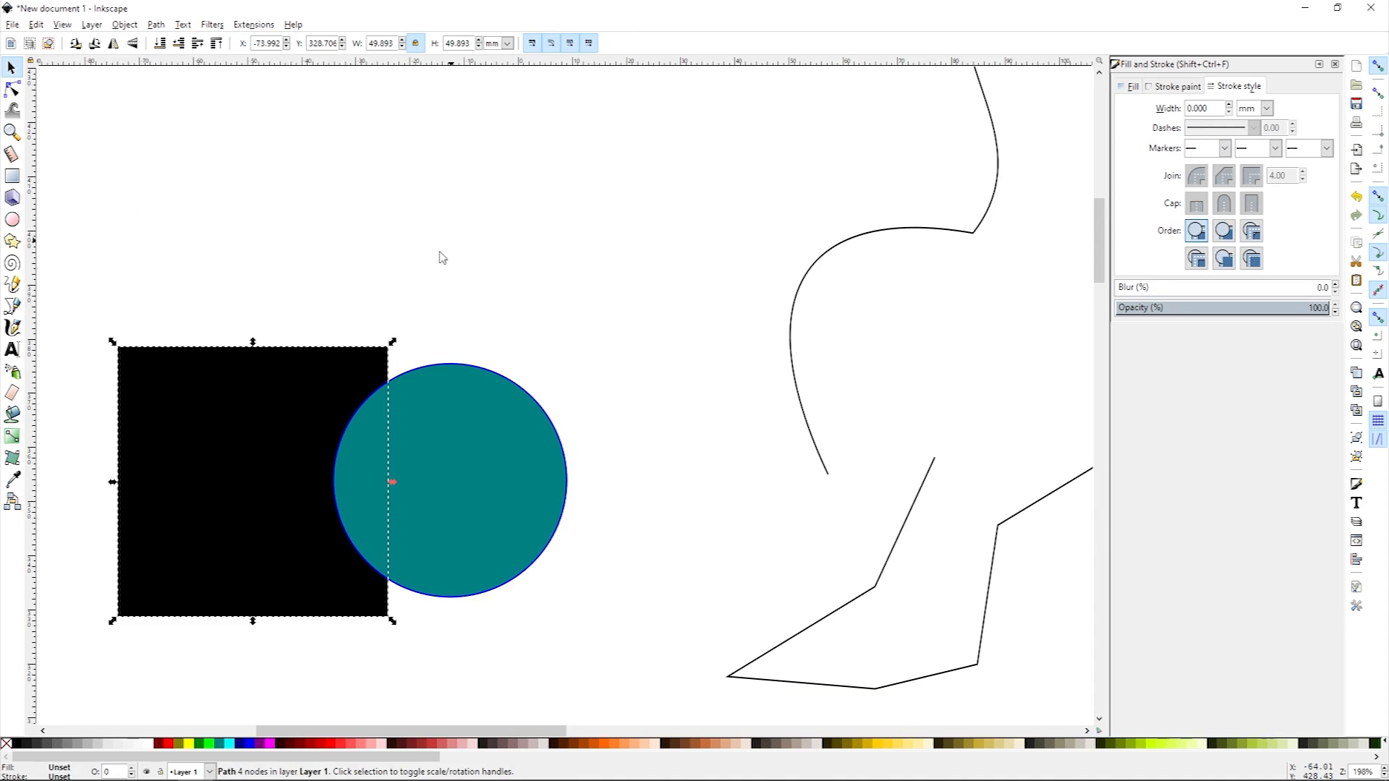
Step: Draw a rectangle about 35 by 29 mm above the black square
{"action": "left_click", "coordinate": [12, 176]}
{"action": "left_click_drag", "start_coordinate": [210, 127], "coordinate": [402, 297]}
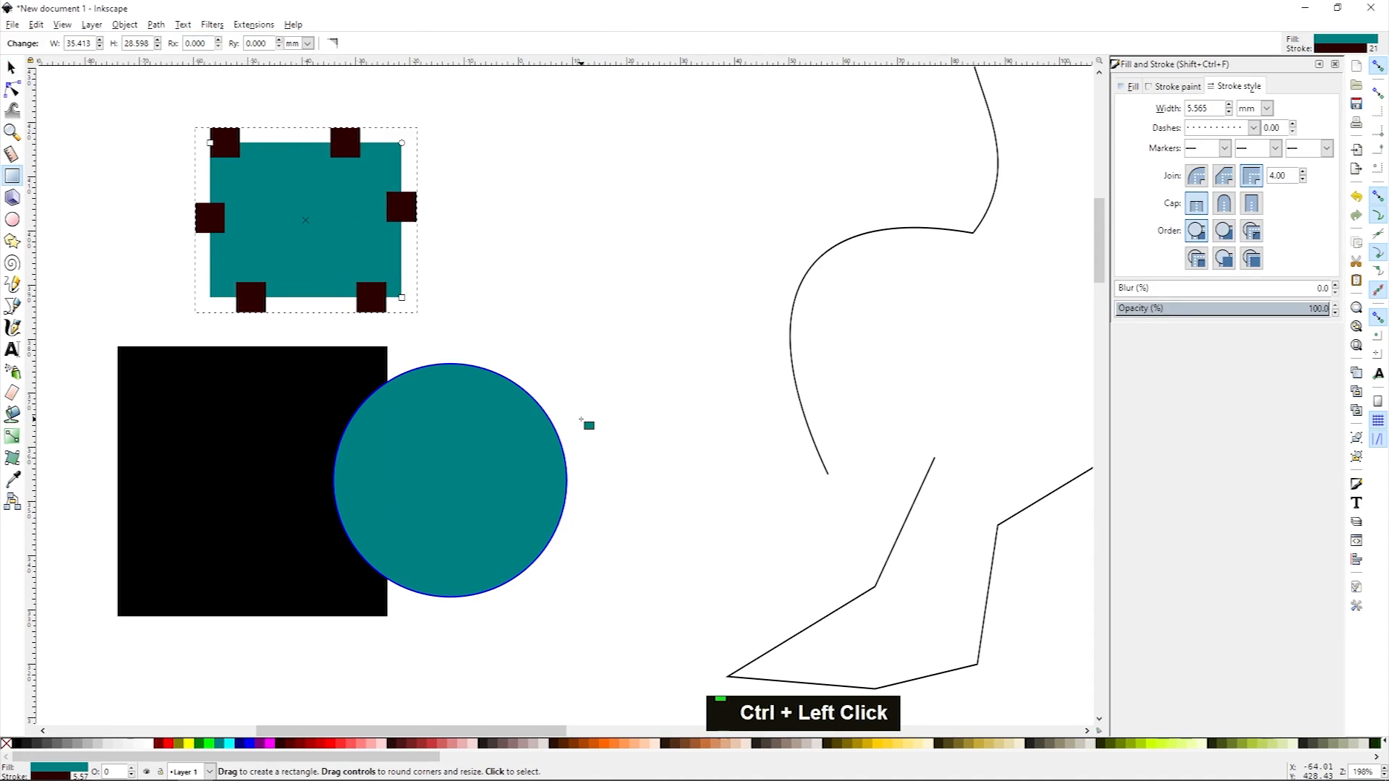
{"action": "left_click", "coordinate": [159, 26]}
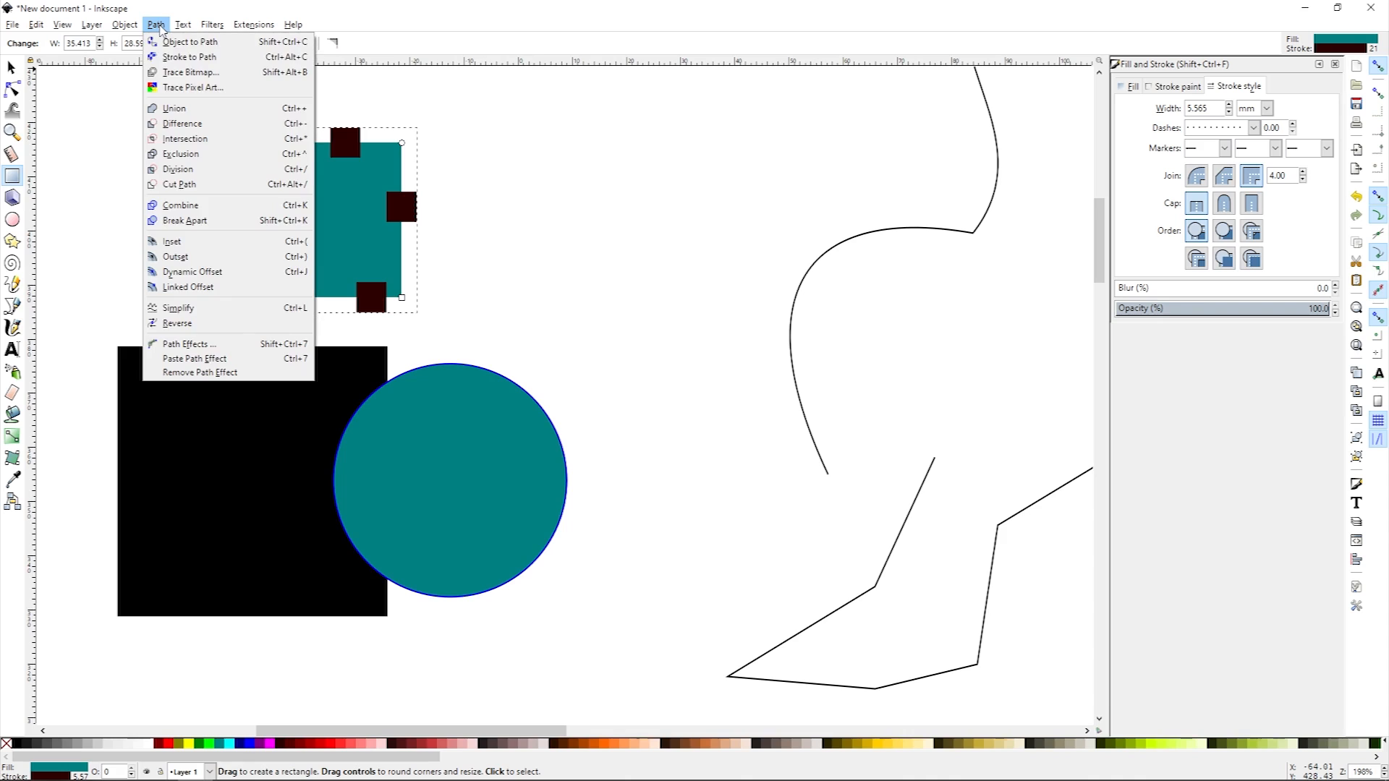
{"action": "left_click", "coordinate": [159, 25]}
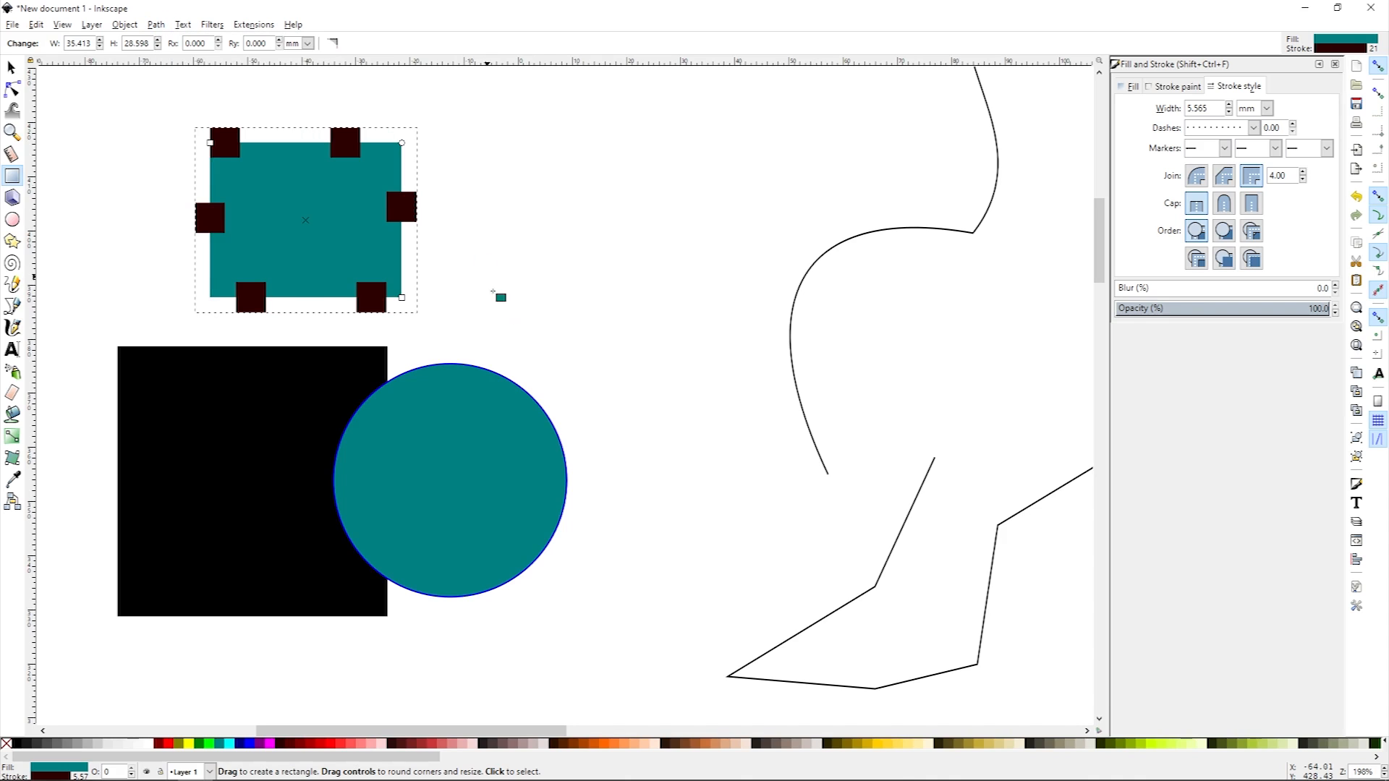
Step: Select the new rectangle and delete it
{"action": "key", "text": "space"}
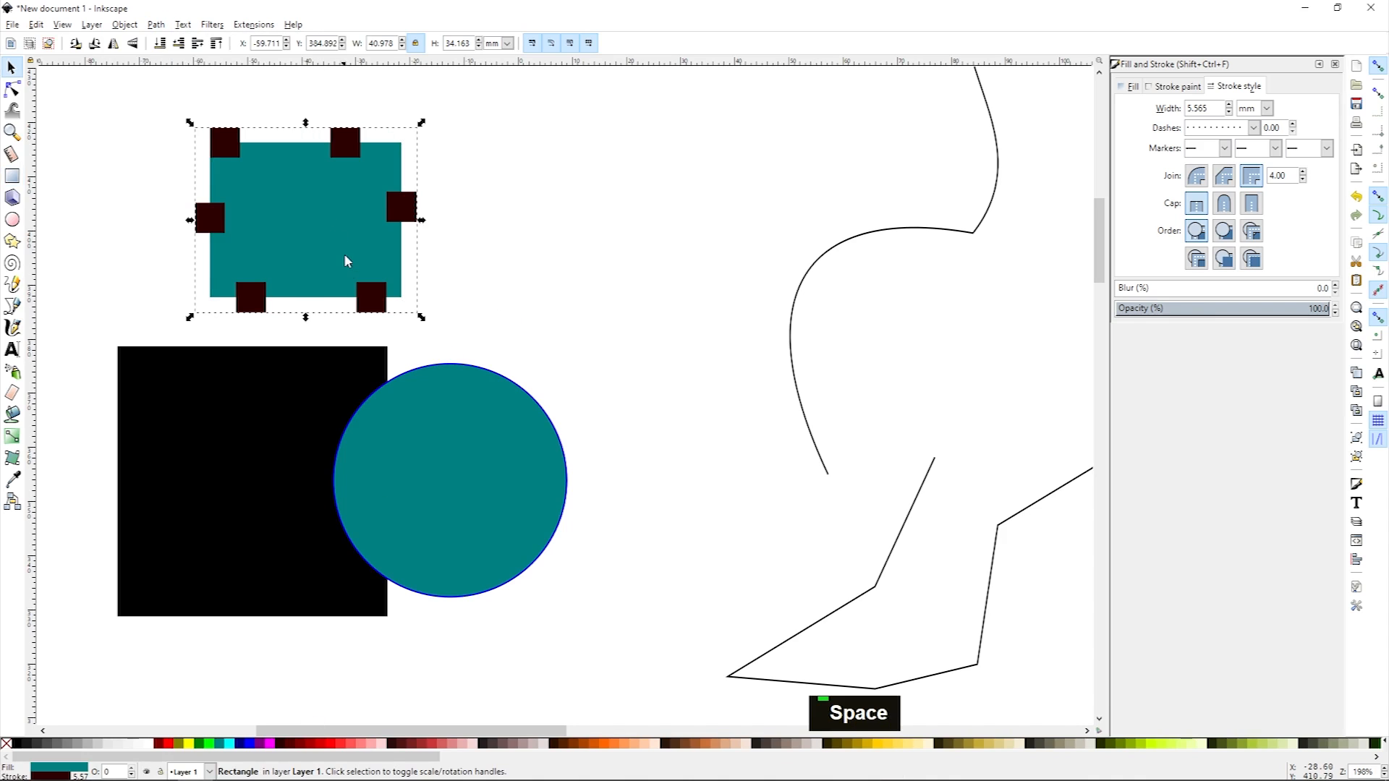
{"action": "left_click", "coordinate": [487, 453]}
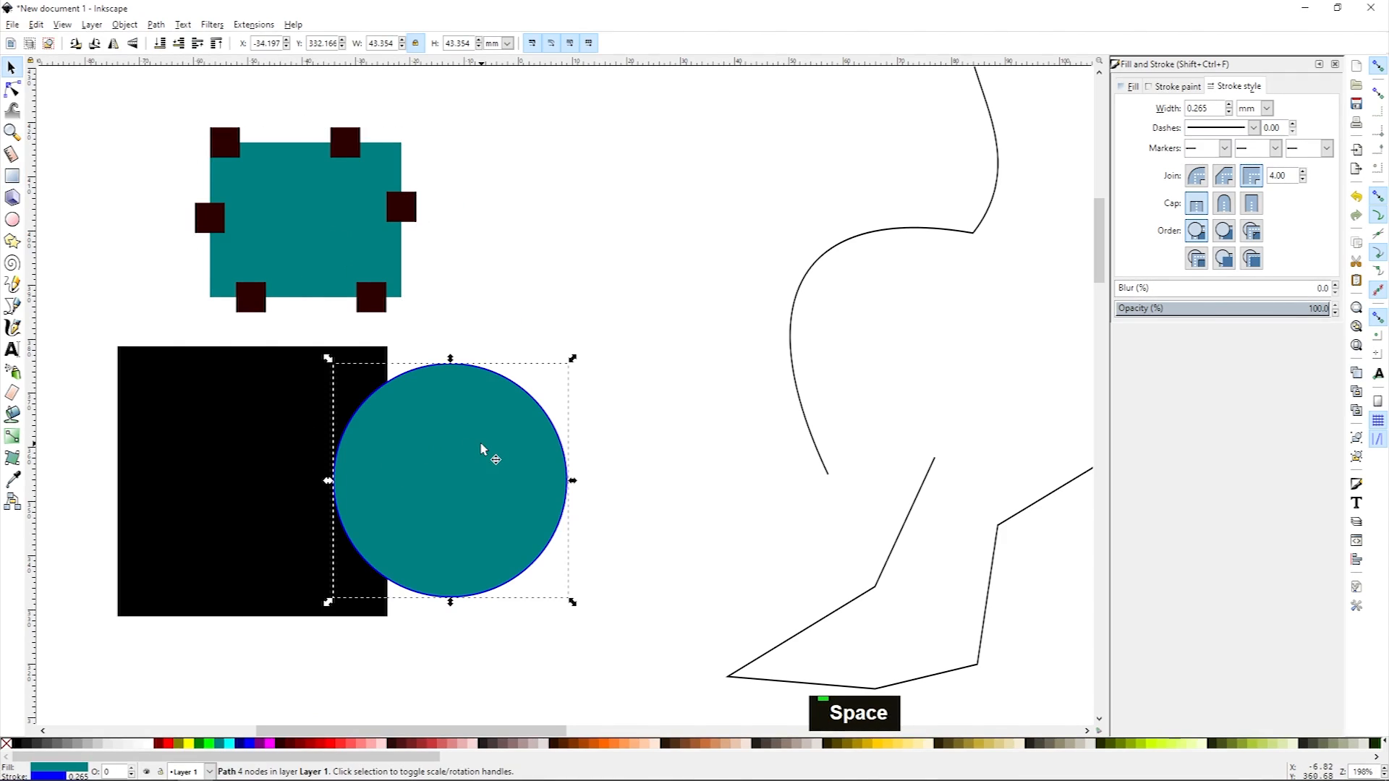
{"action": "left_click", "coordinate": [239, 493]}
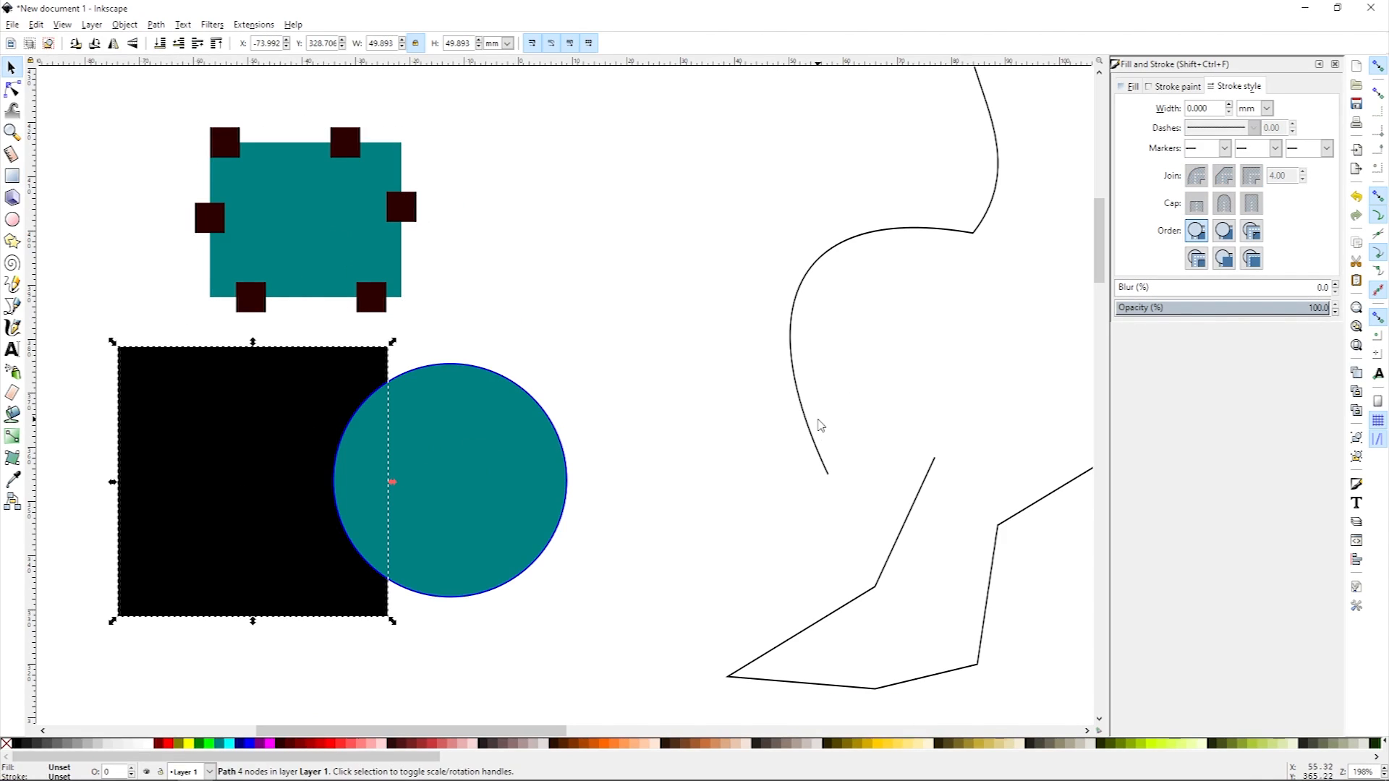
{"action": "left_click", "coordinate": [820, 441]}
{"action": "left_click", "coordinate": [296, 257]}
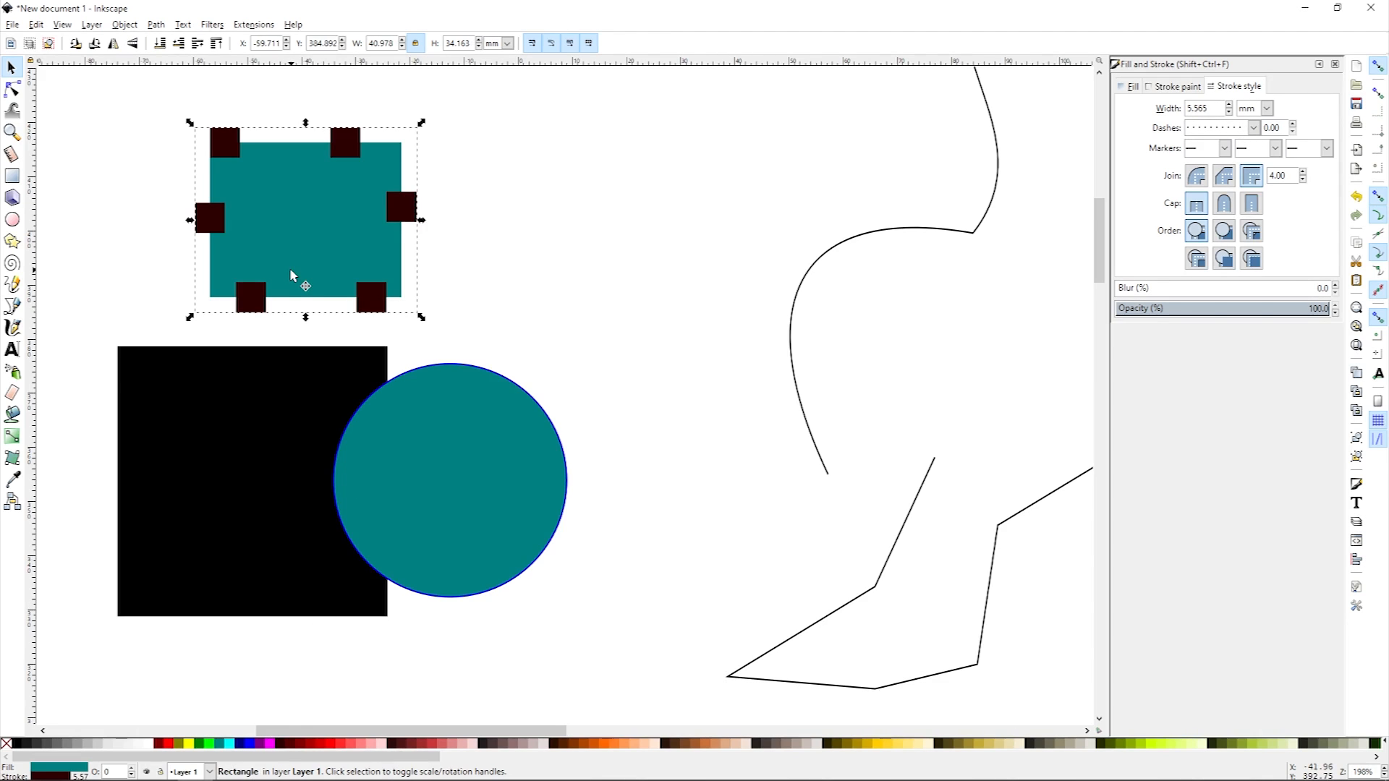
{"action": "key", "text": "Delete"}
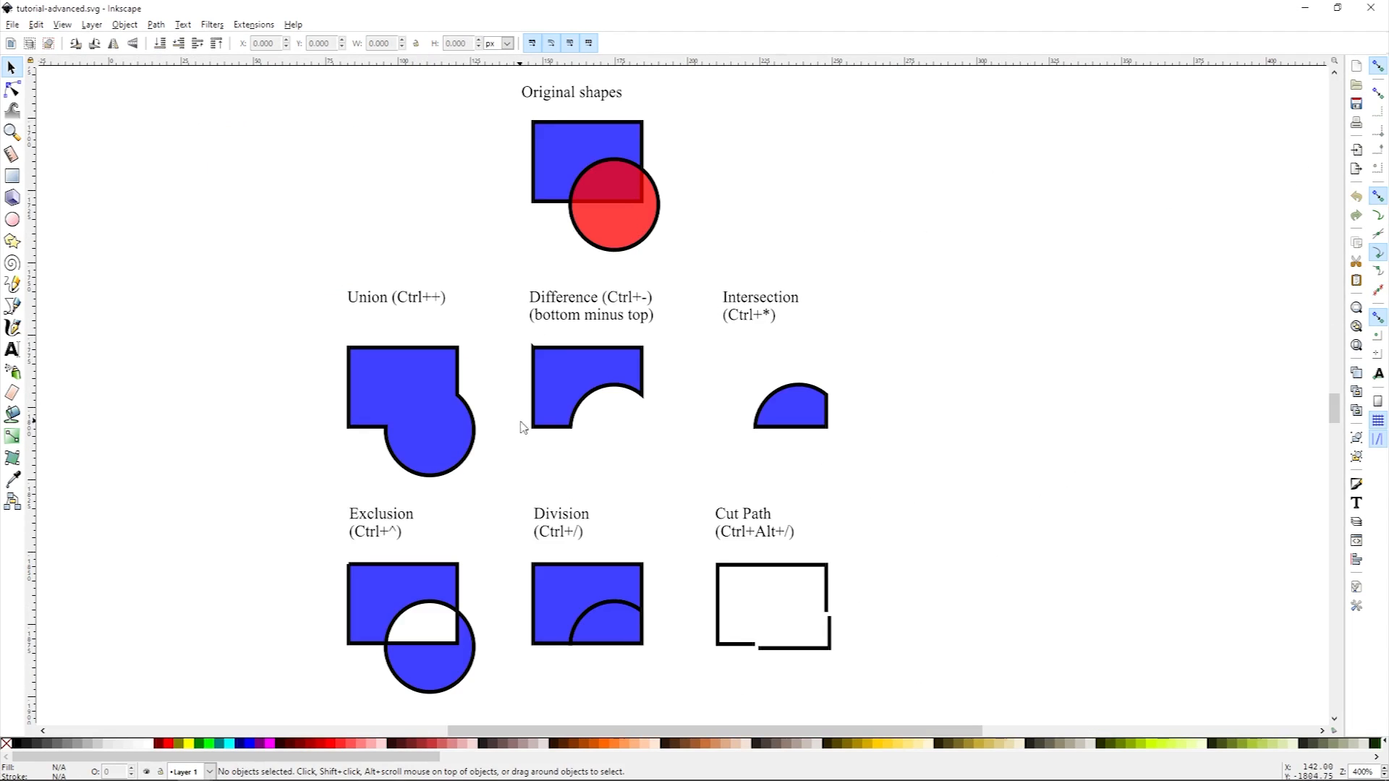
{"action": "left_click", "coordinate": [294, 25]}
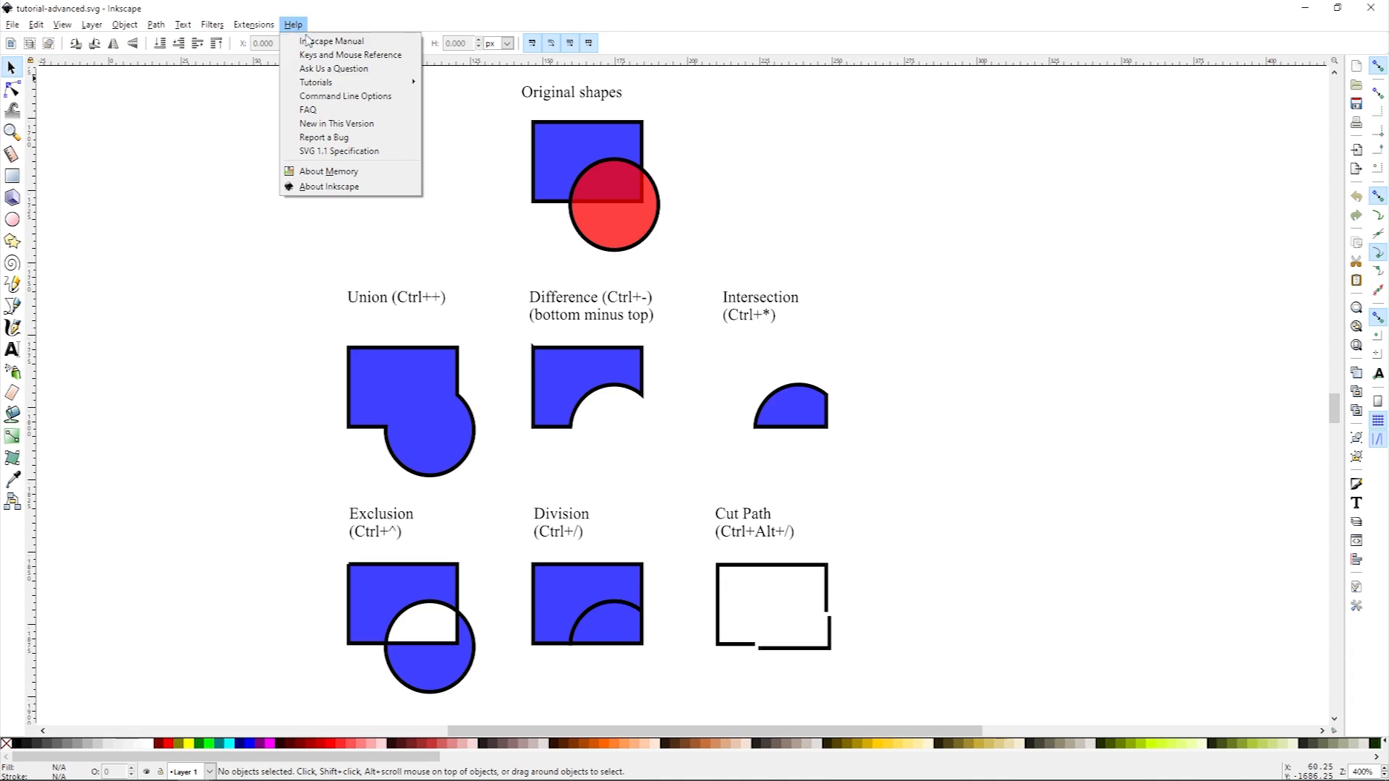
{"action": "mouse_move", "coordinate": [349, 83]}
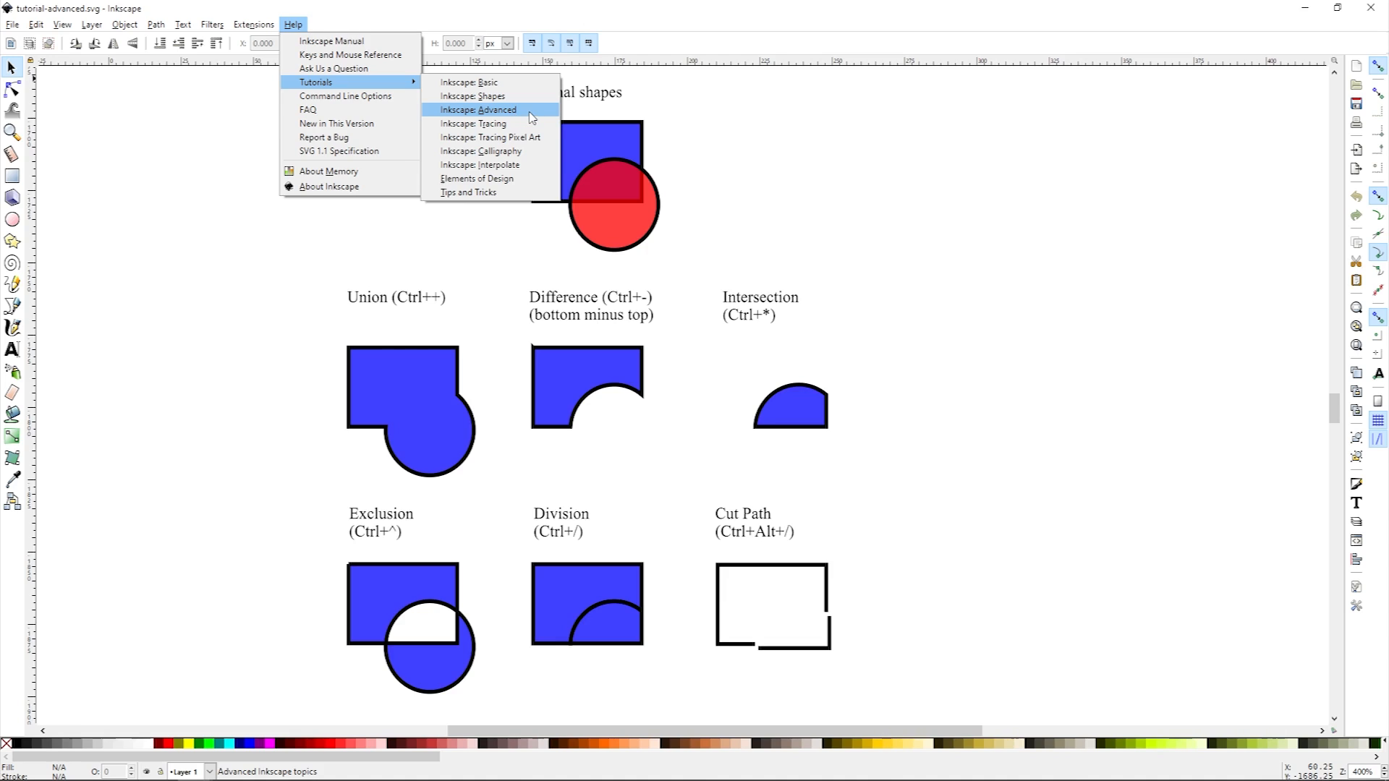
{"action": "left_click", "coordinate": [988, 348]}
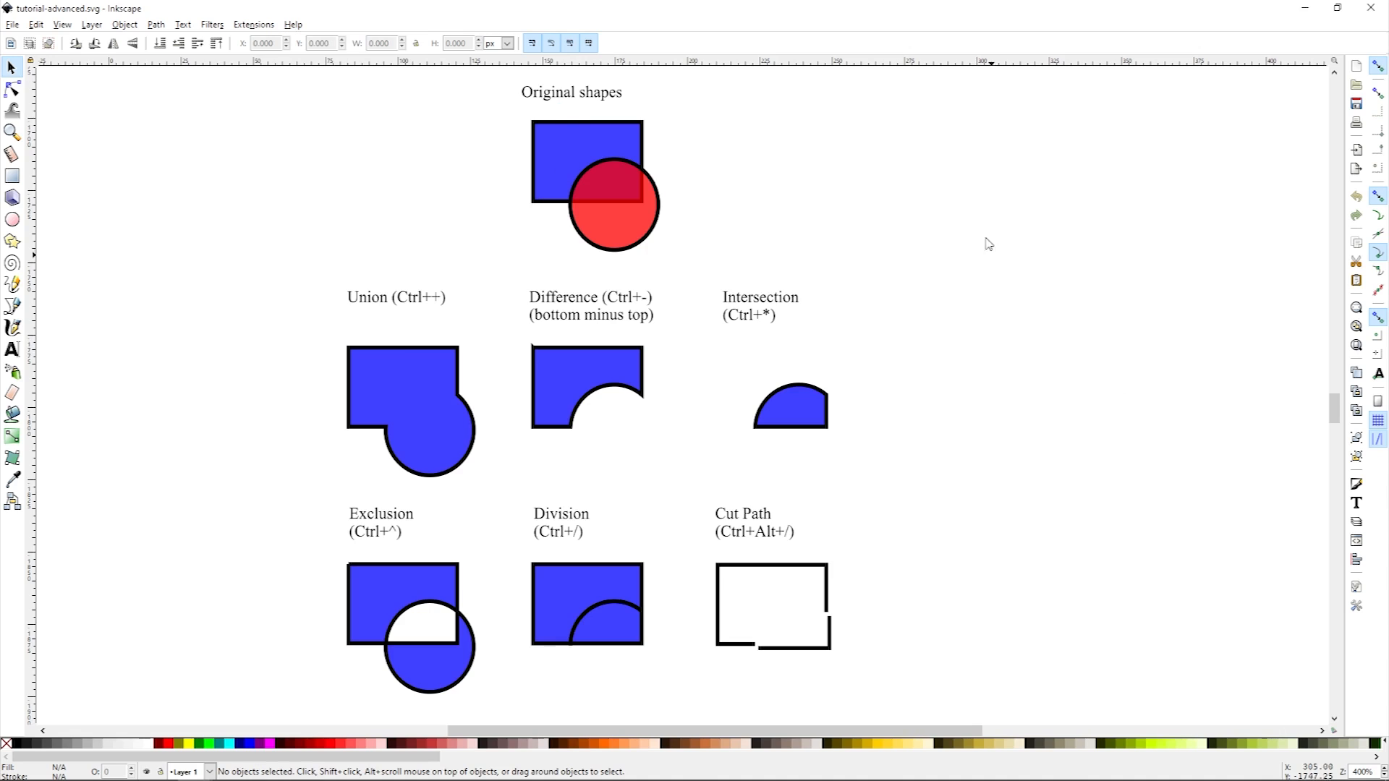